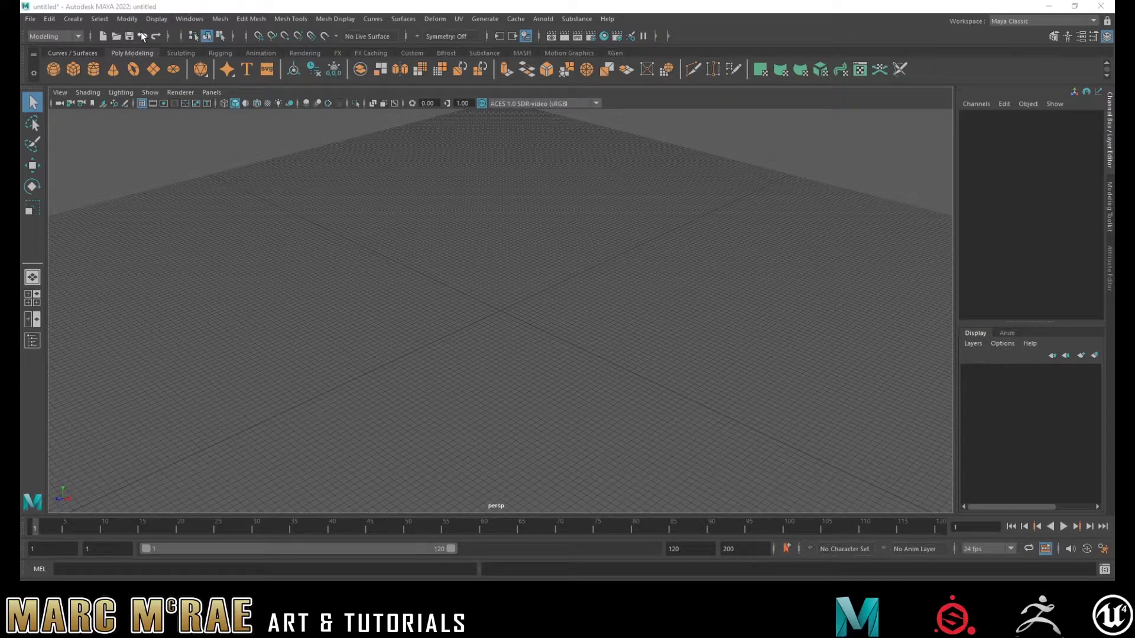
Step: Compare the available menu sets, picking Modeling first and switching to Rigging
left_click(77, 37)
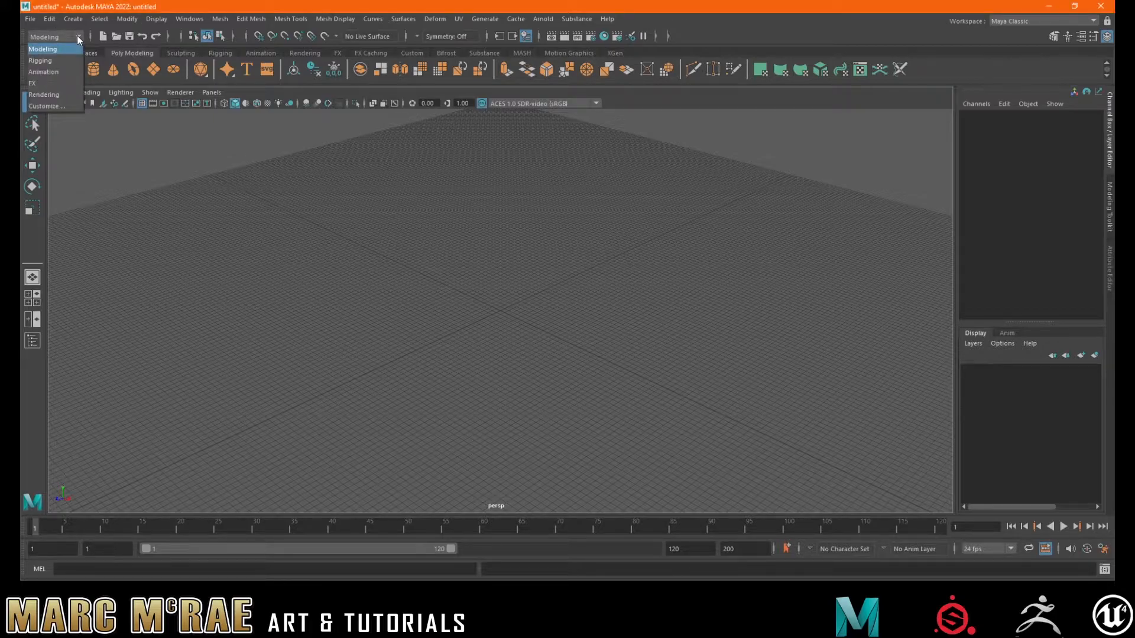
left_click(42, 50)
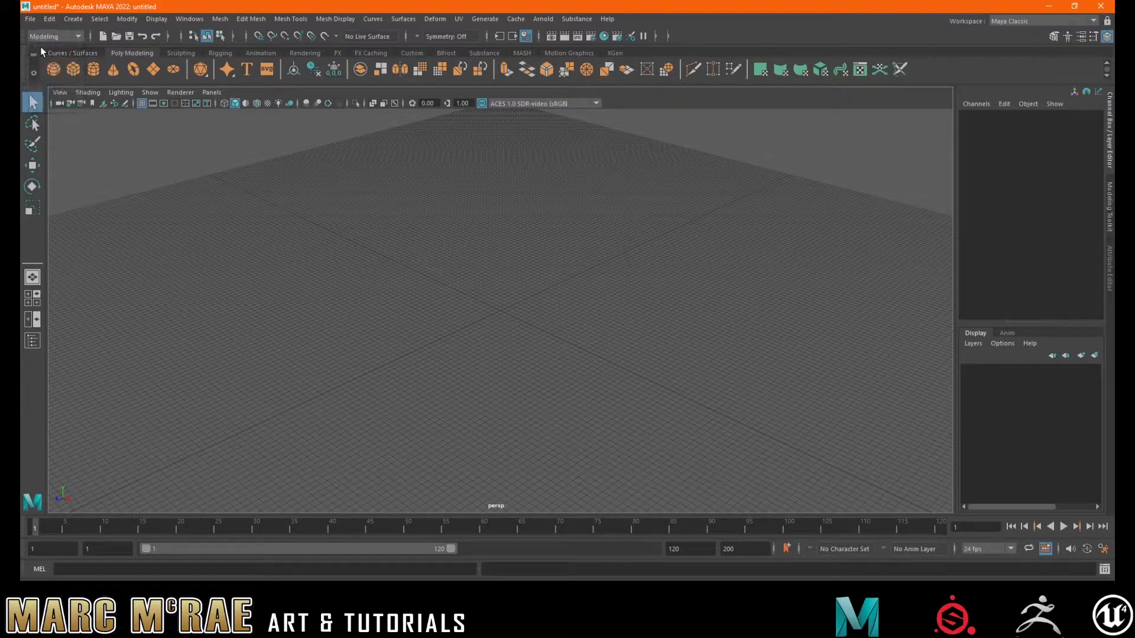
left_click(79, 38)
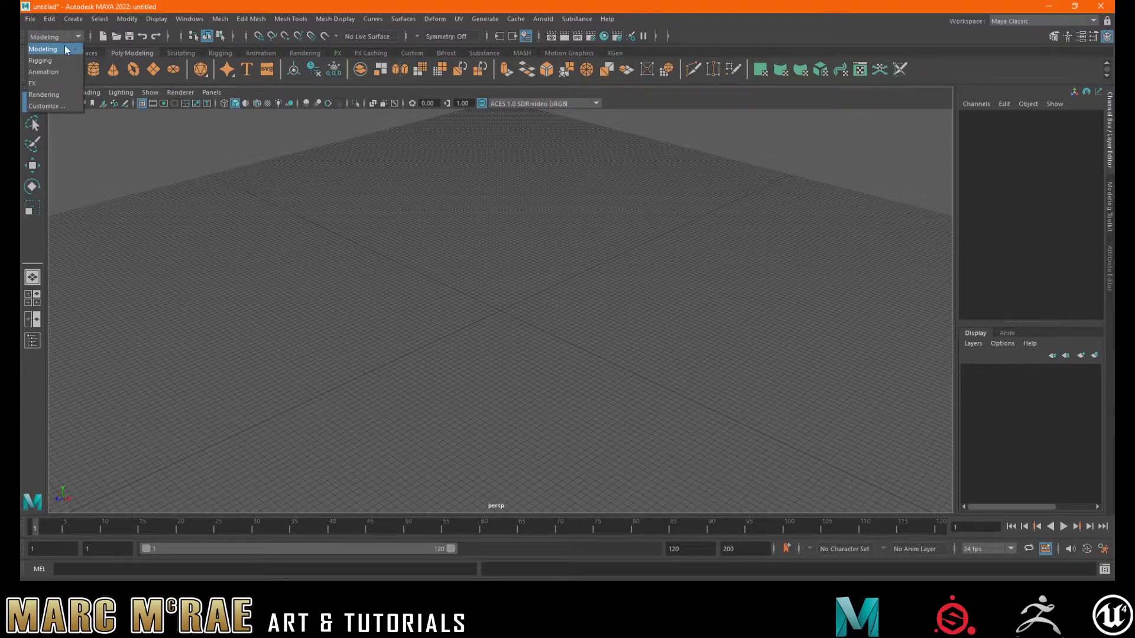
left_click(52, 61)
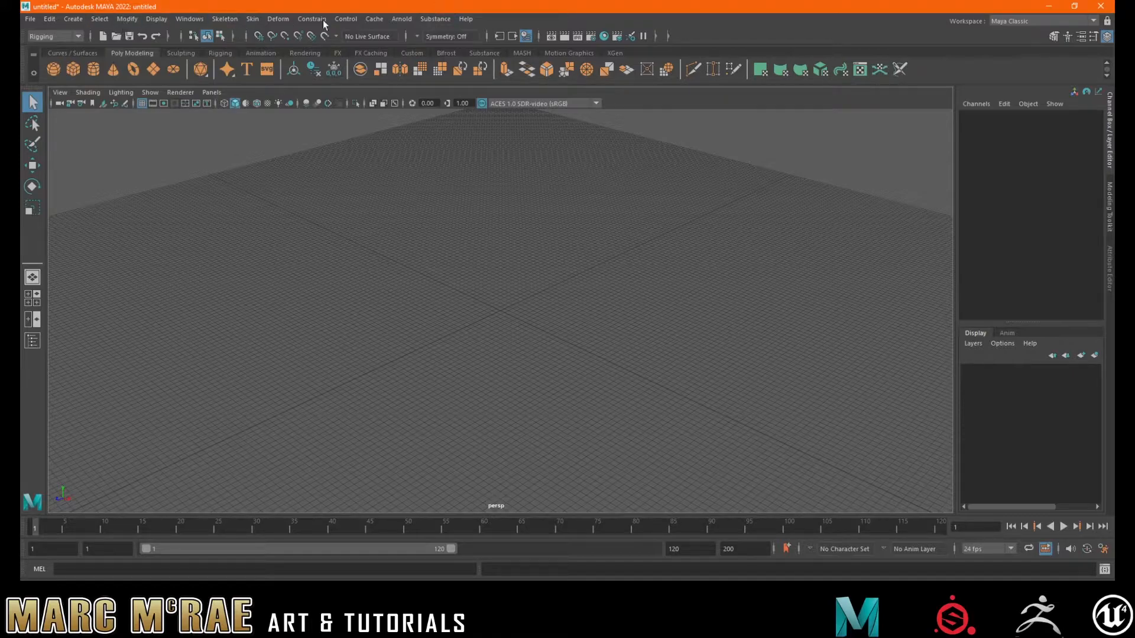
Step: Switch to the Animation menu set, examine its commands, and return to the Modeling set
left_click(77, 37)
left_click(47, 70)
left_click(395, 21)
left_click(374, 18)
left_click(335, 19)
left_click(303, 19)
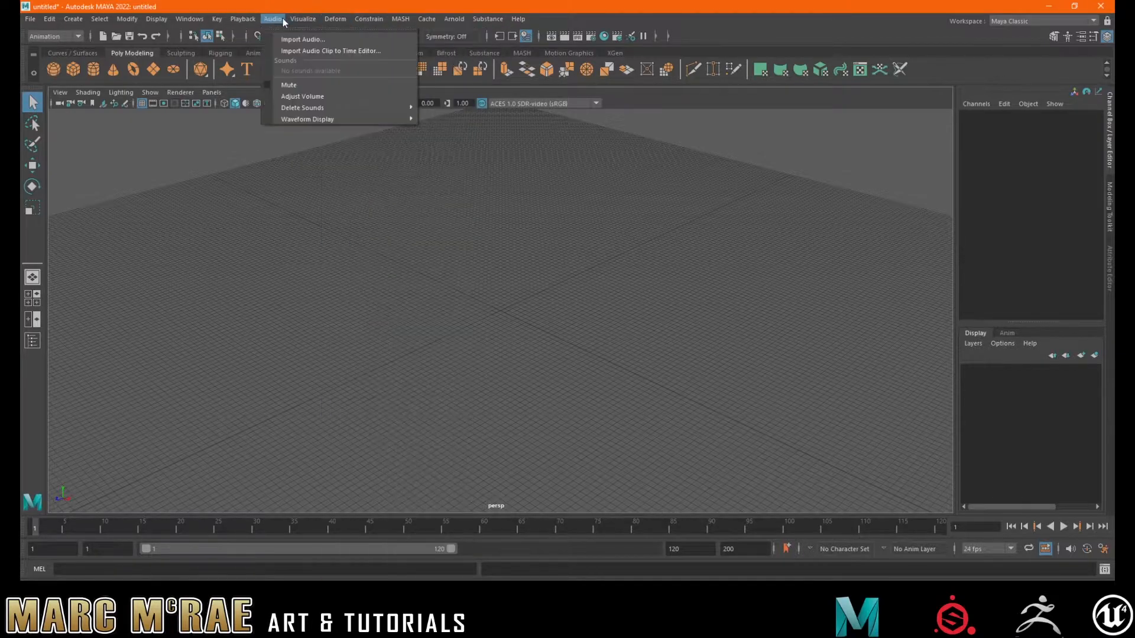
left_click(74, 37)
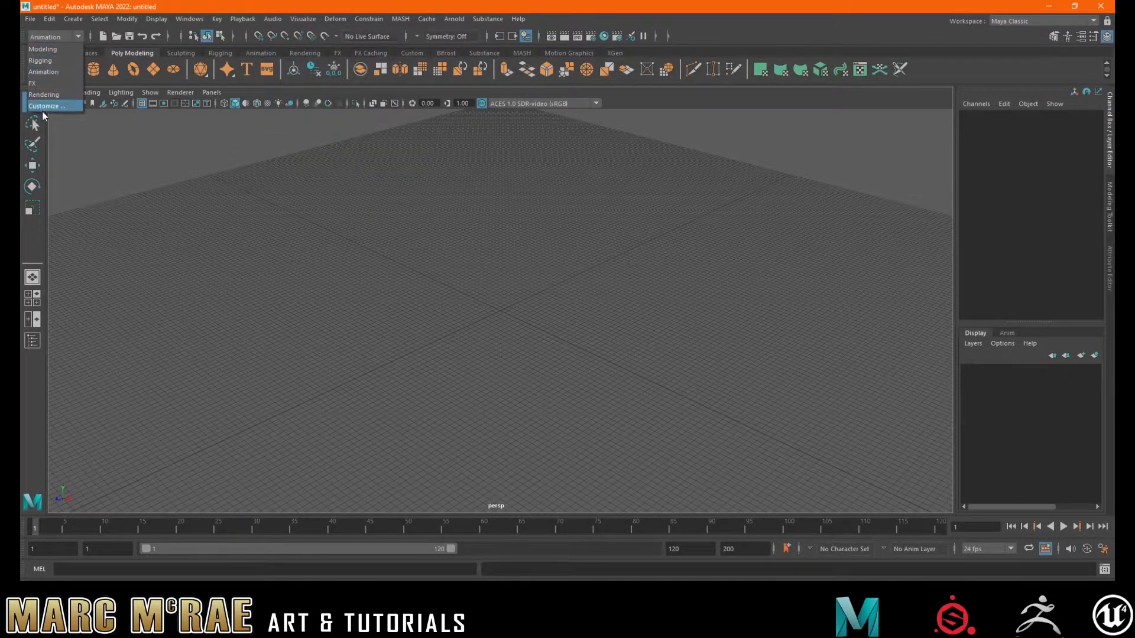
left_click(44, 49)
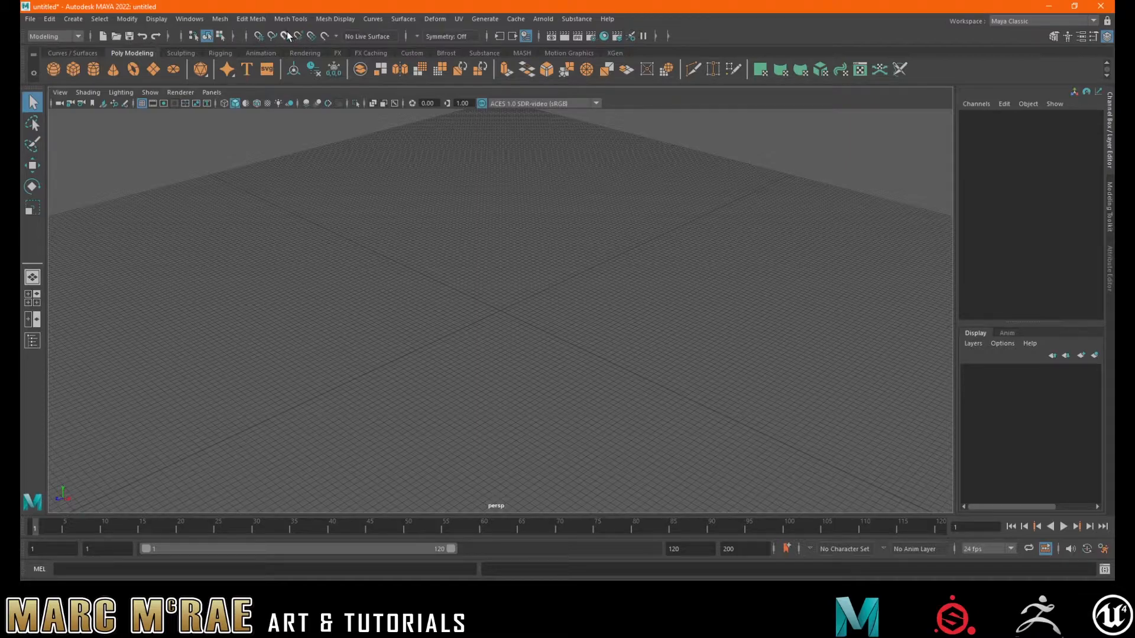
Step: Collapse and re-expand the file, selection and snapping sections of the status line one after another
left_click(169, 35)
left_click(170, 35)
left_click(89, 37)
left_click(90, 37)
left_click(246, 36)
left_click(246, 36)
left_click(236, 37)
left_click(236, 37)
Step: Expand the status line's input box section, try its Rename mode, and set it back to Absolute transform
left_click(658, 36)
left_click(673, 36)
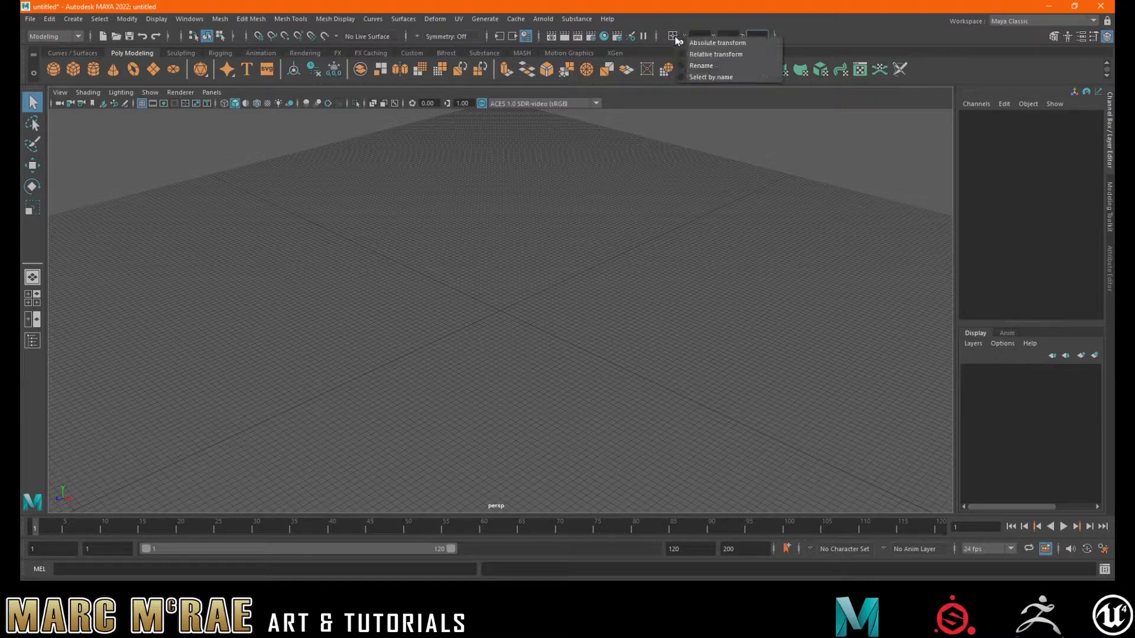
left_click(703, 23)
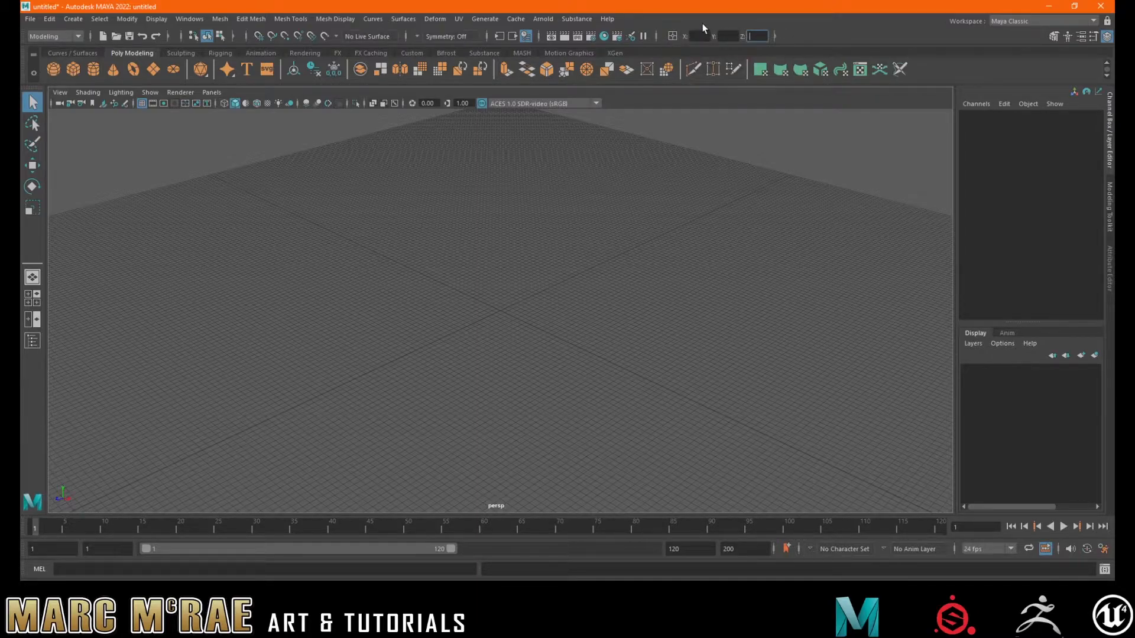
left_click(675, 36)
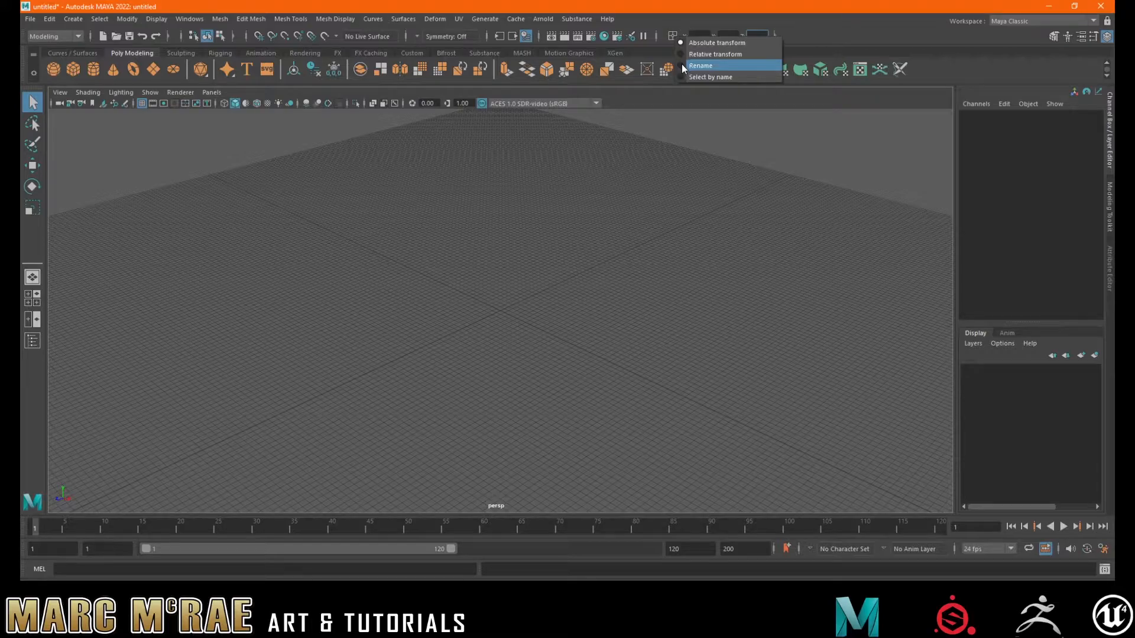
left_click(679, 65)
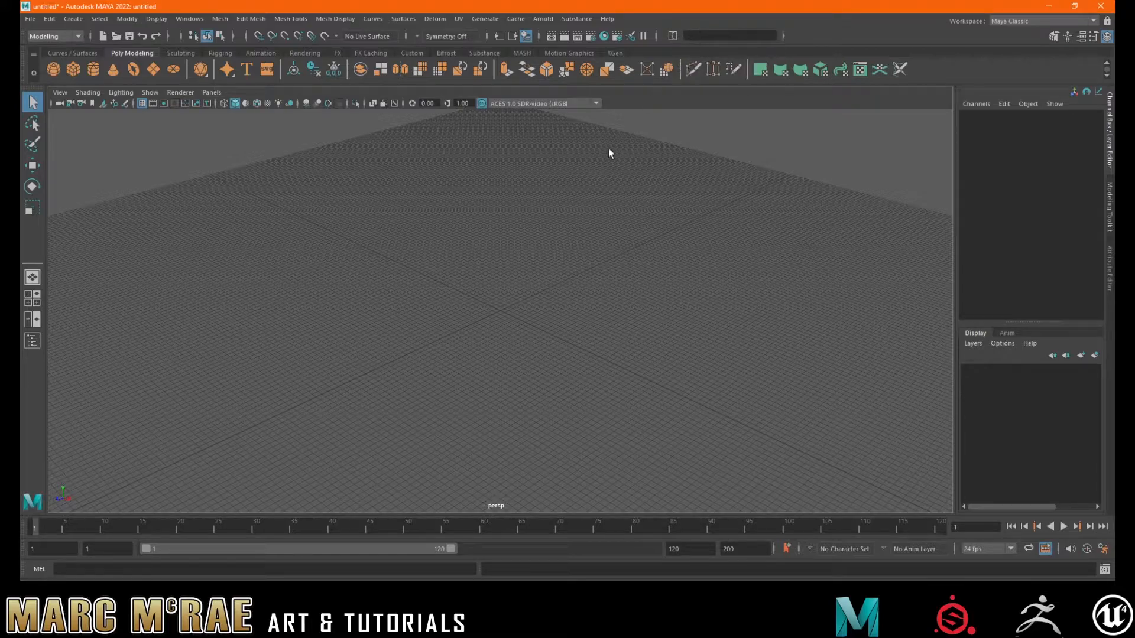
left_click(673, 36)
left_click(681, 42)
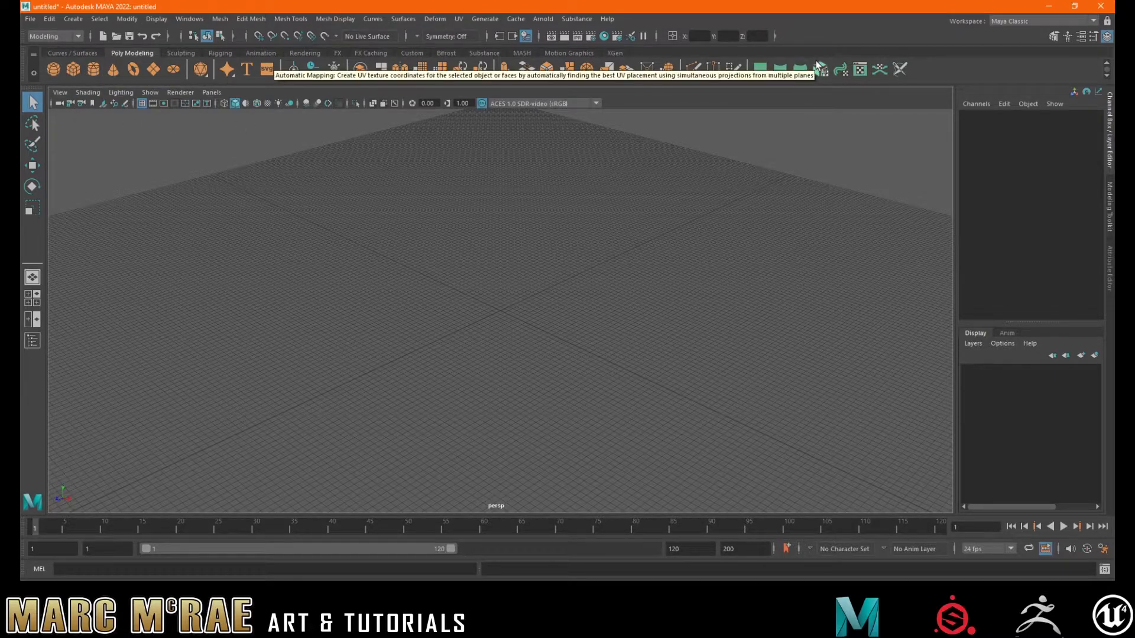
Step: Look through the Curves / Surfaces, Sculpting, Rigging, Animation, Rendering and FX shelves, and return to the Poly Modeling shelf
left_click(68, 51)
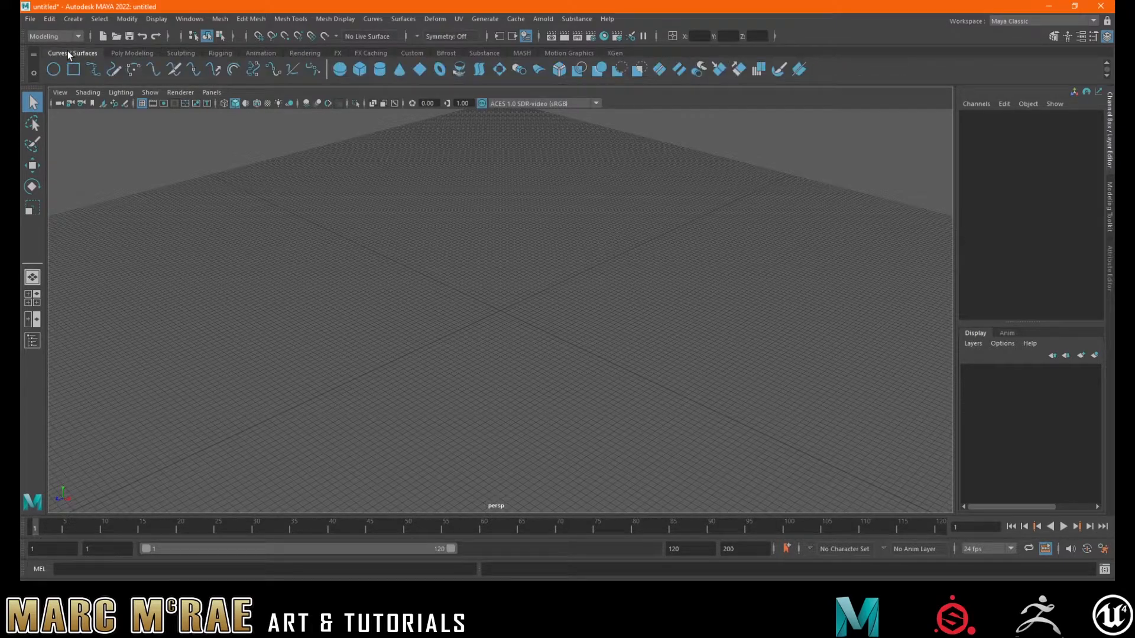
left_click(134, 53)
left_click(176, 52)
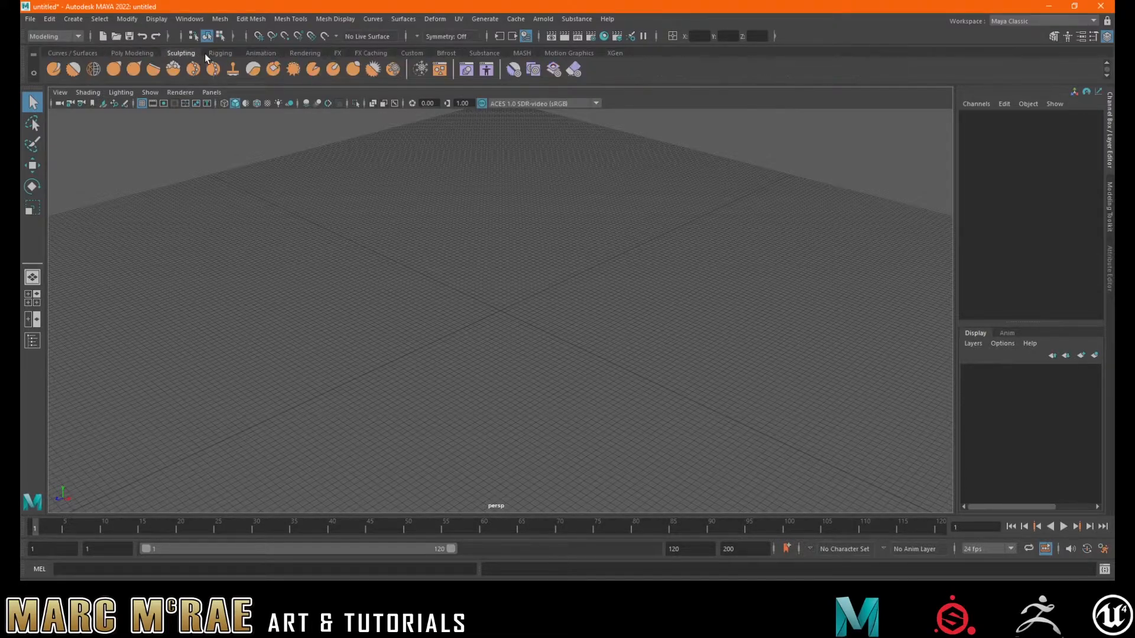
left_click(220, 53)
left_click(259, 53)
left_click(305, 53)
left_click(337, 53)
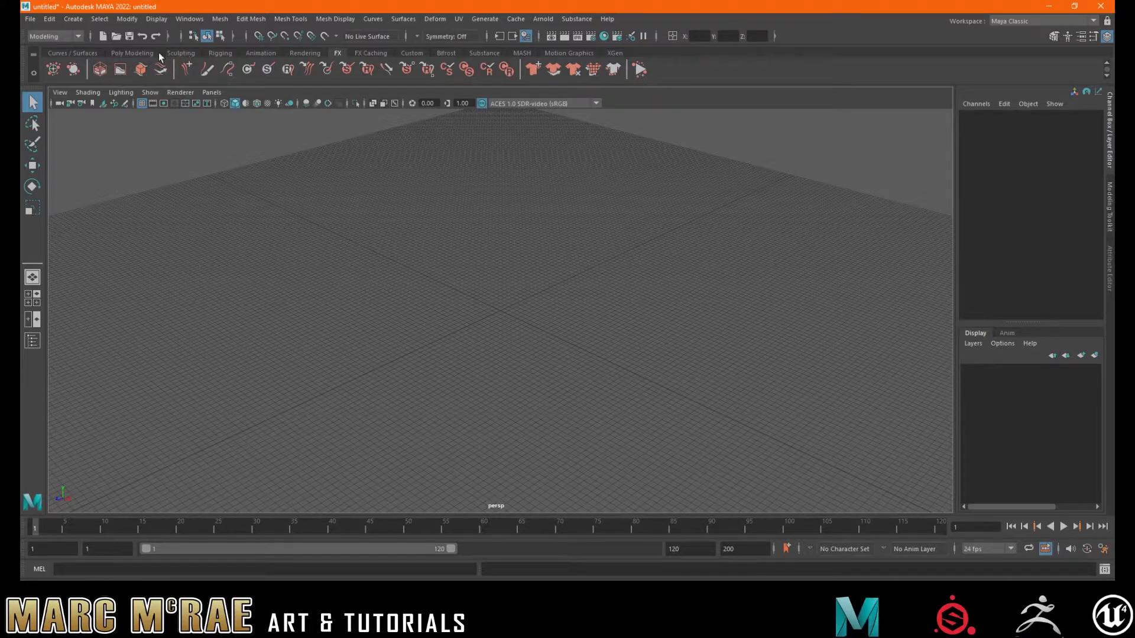
left_click(132, 53)
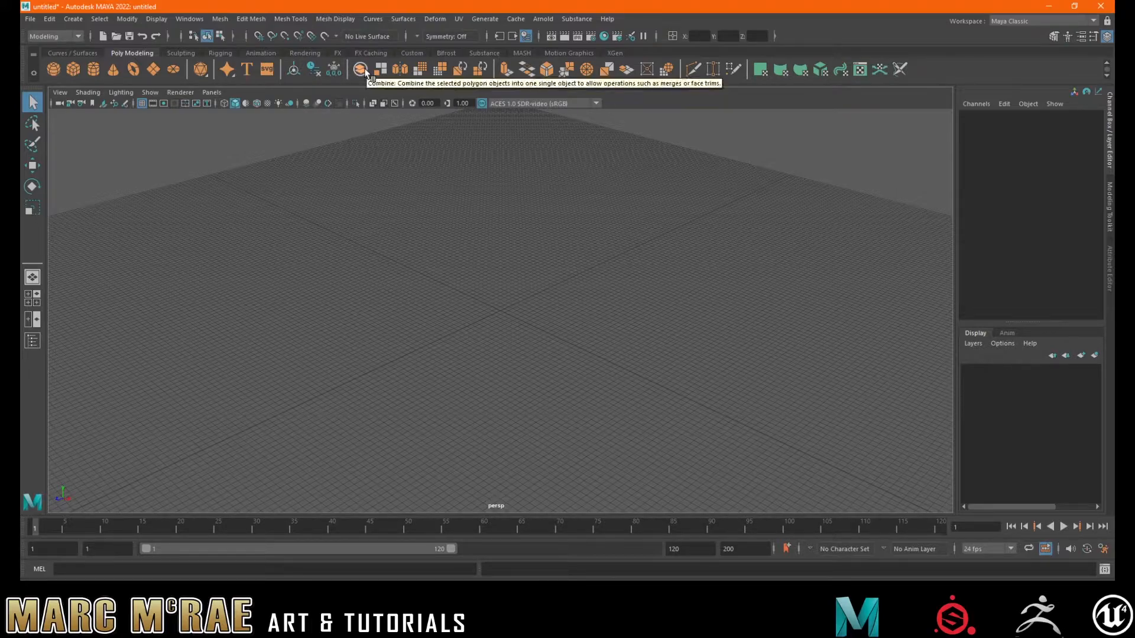
Step: Examine the option settings of Combine and Transform Component, close them unapplied, and review the mesh editing commands
left_click(219, 19)
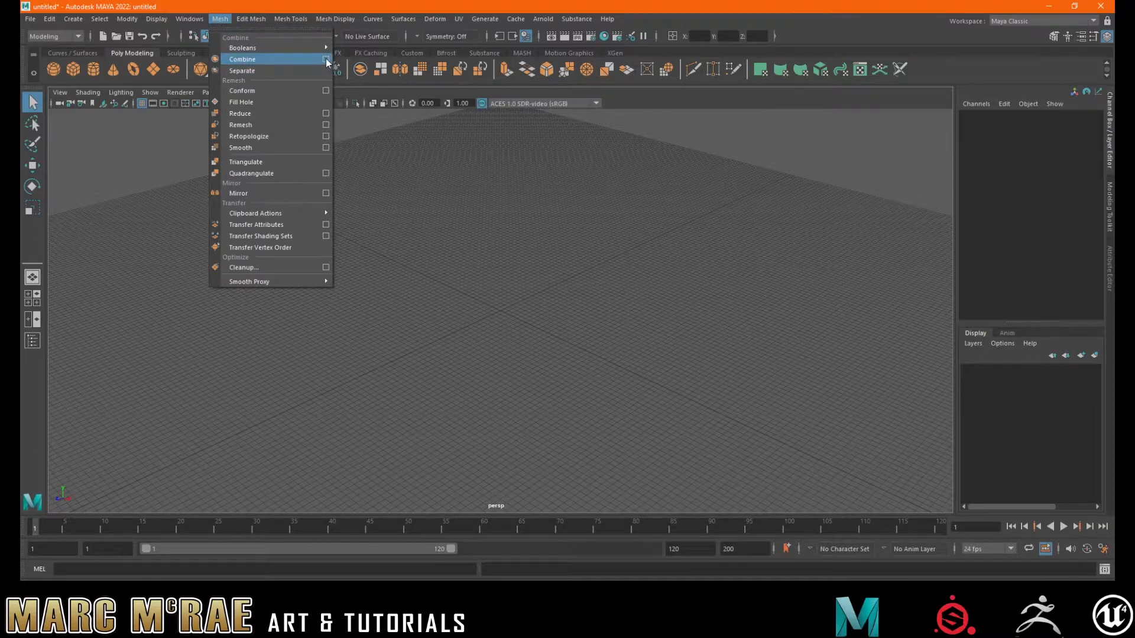
left_click(326, 62)
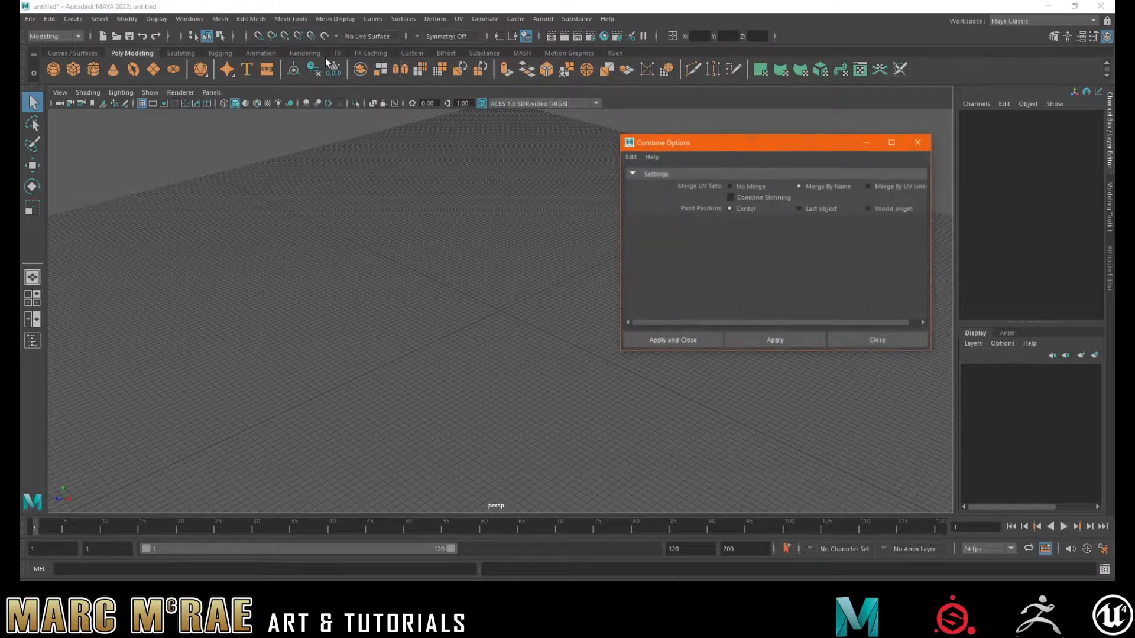
left_click_drag(725, 146, 633, 131)
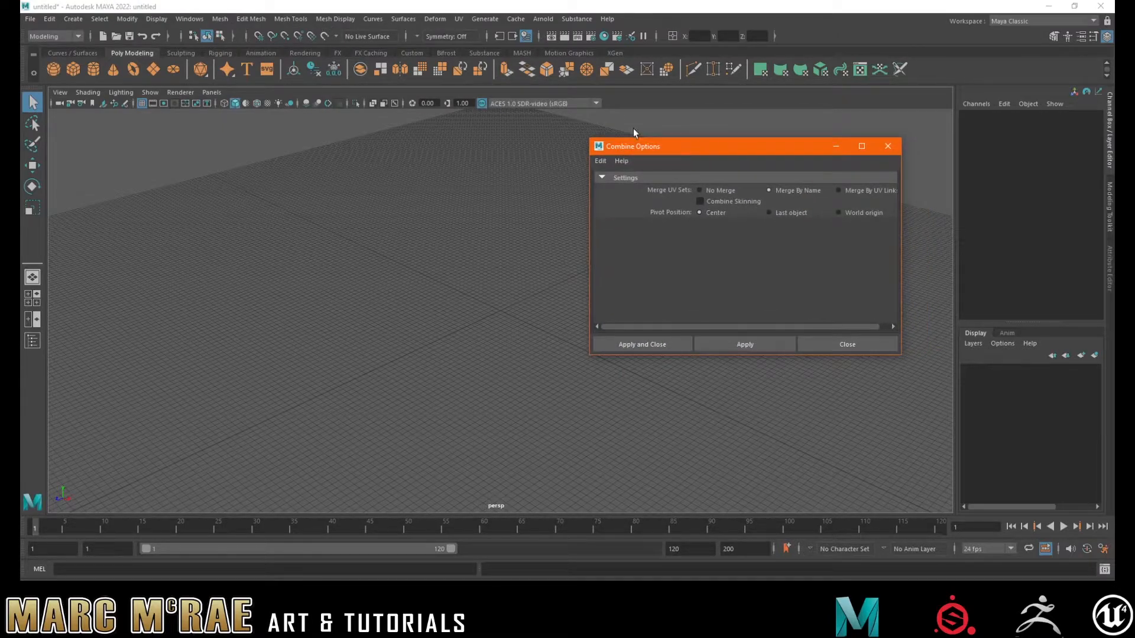
left_click(244, 20)
left_click(388, 164)
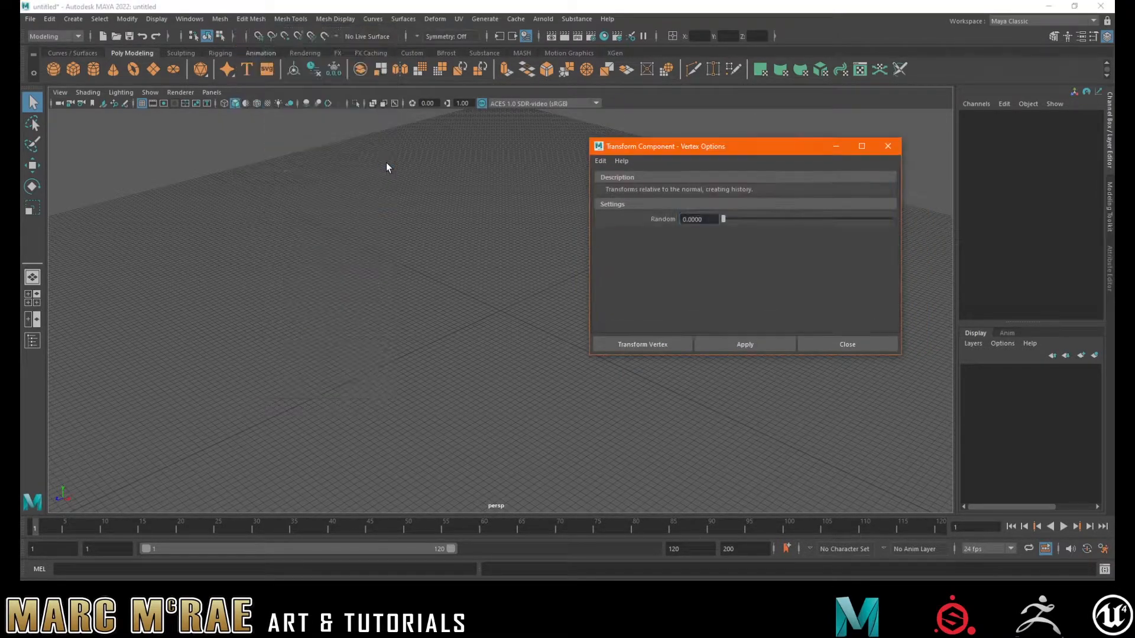
left_click_drag(664, 148, 579, 139)
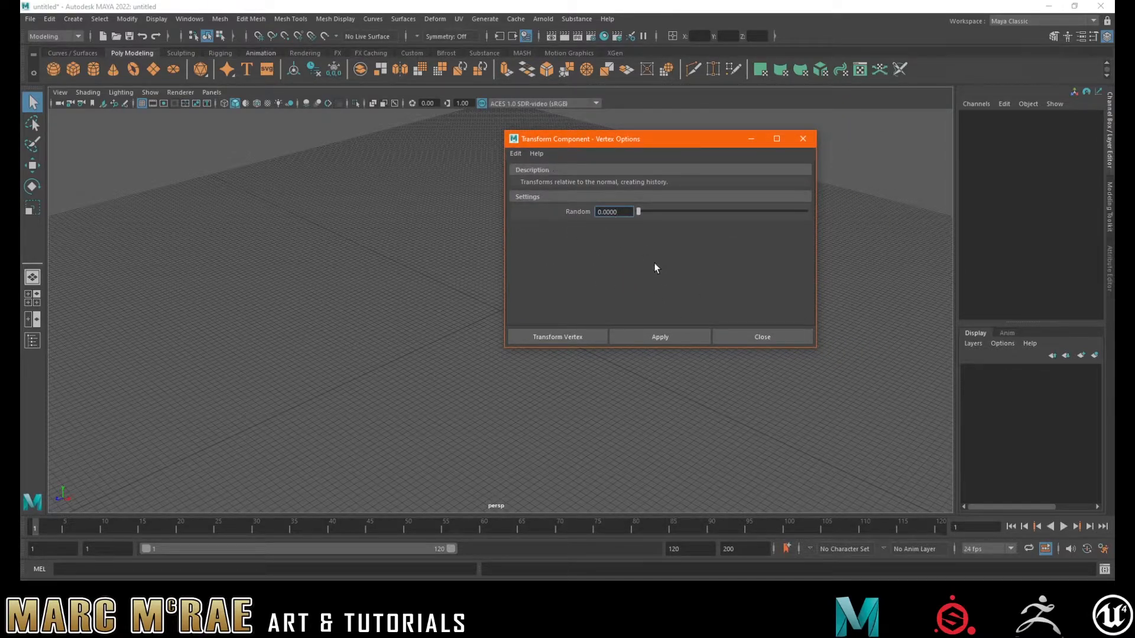
left_click(752, 336)
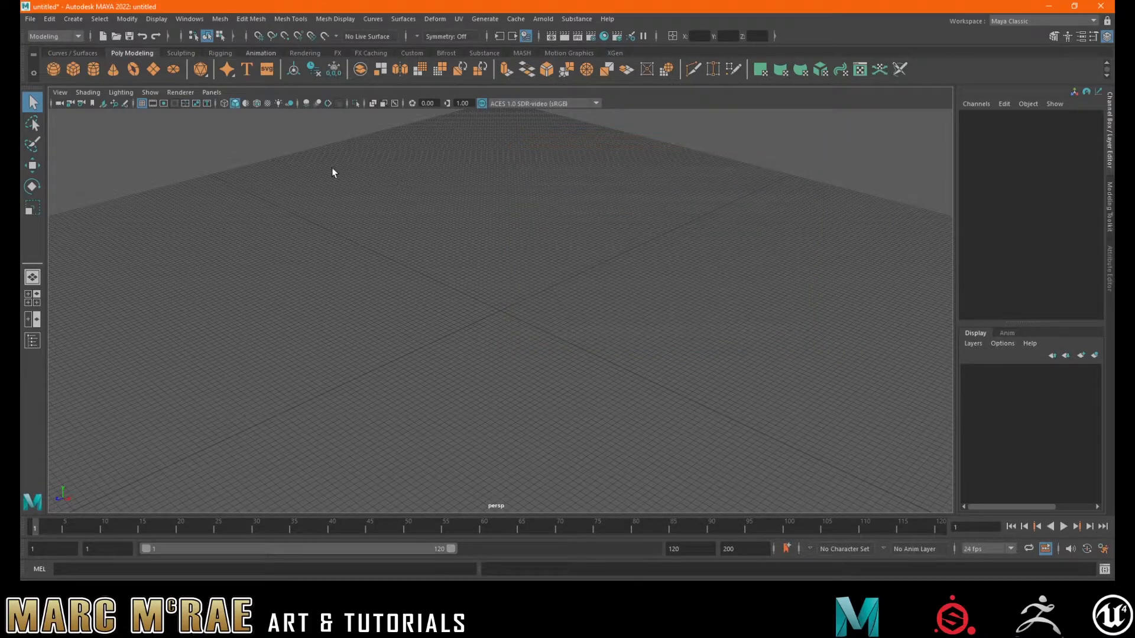
left_click(219, 19)
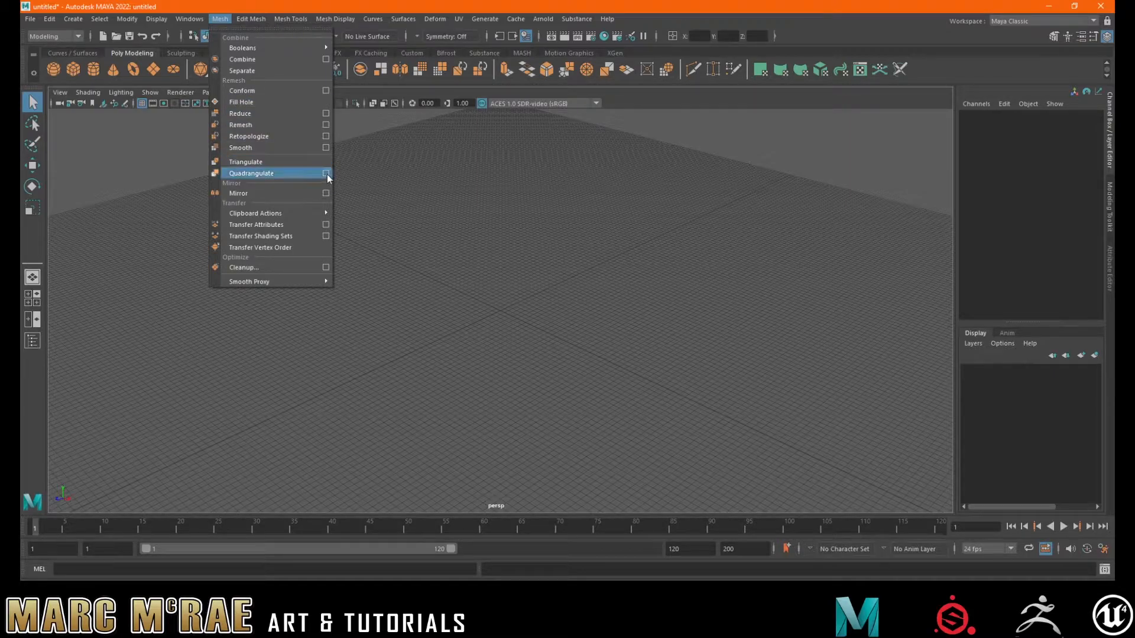
left_click(223, 18)
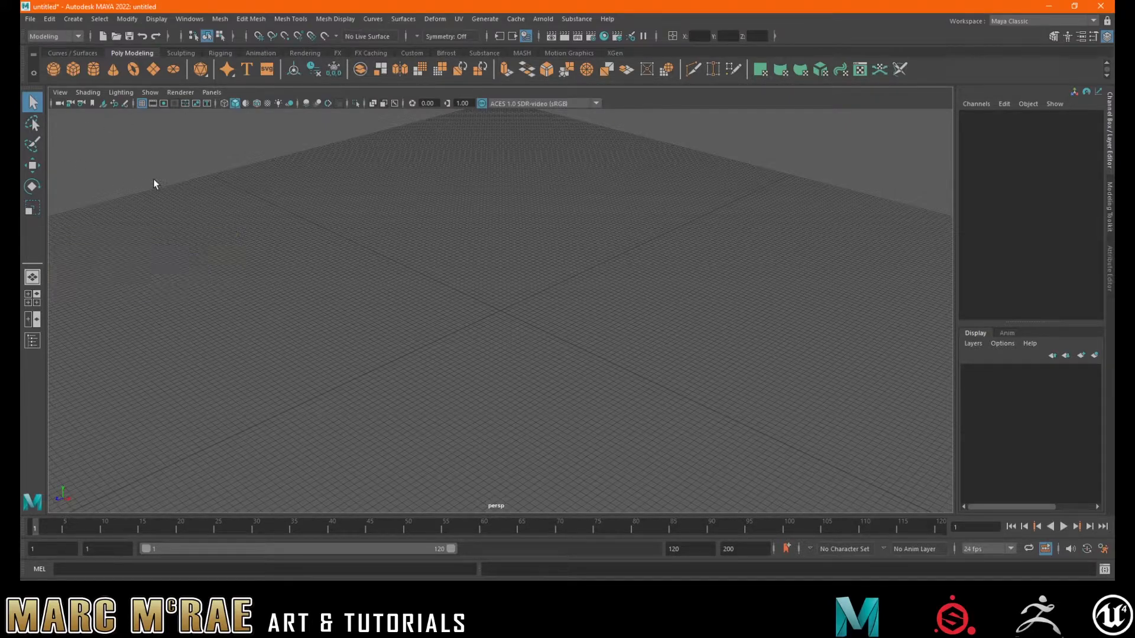
Step: Cycle repeatedly through the Select, Move, Rotate and Scale tools, finishing with Rotate active
key("w")
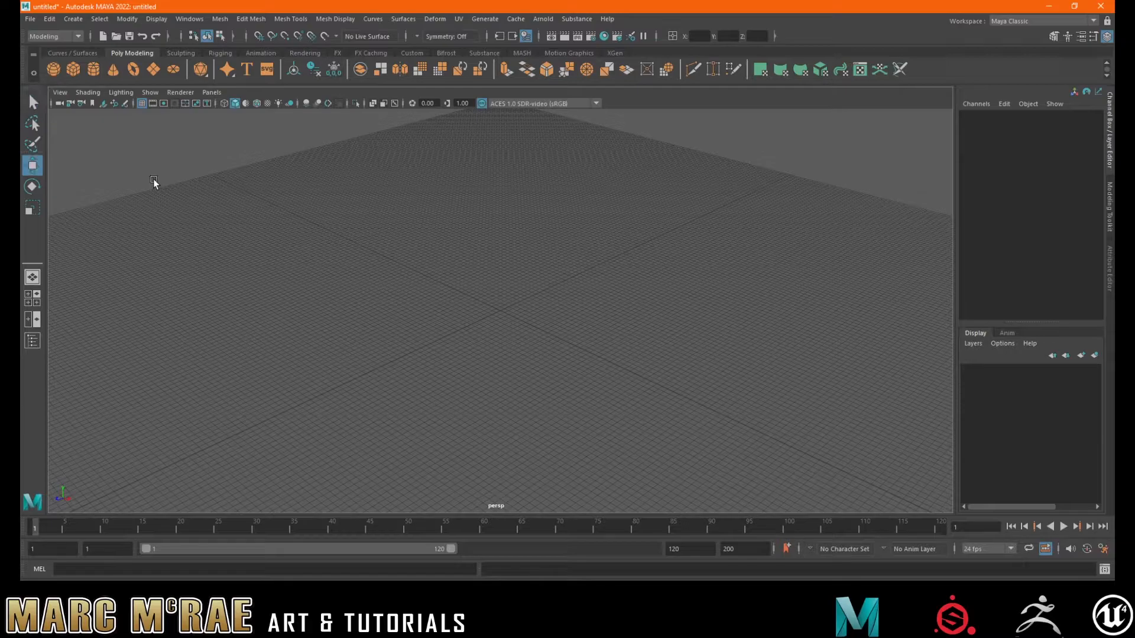
key("e")
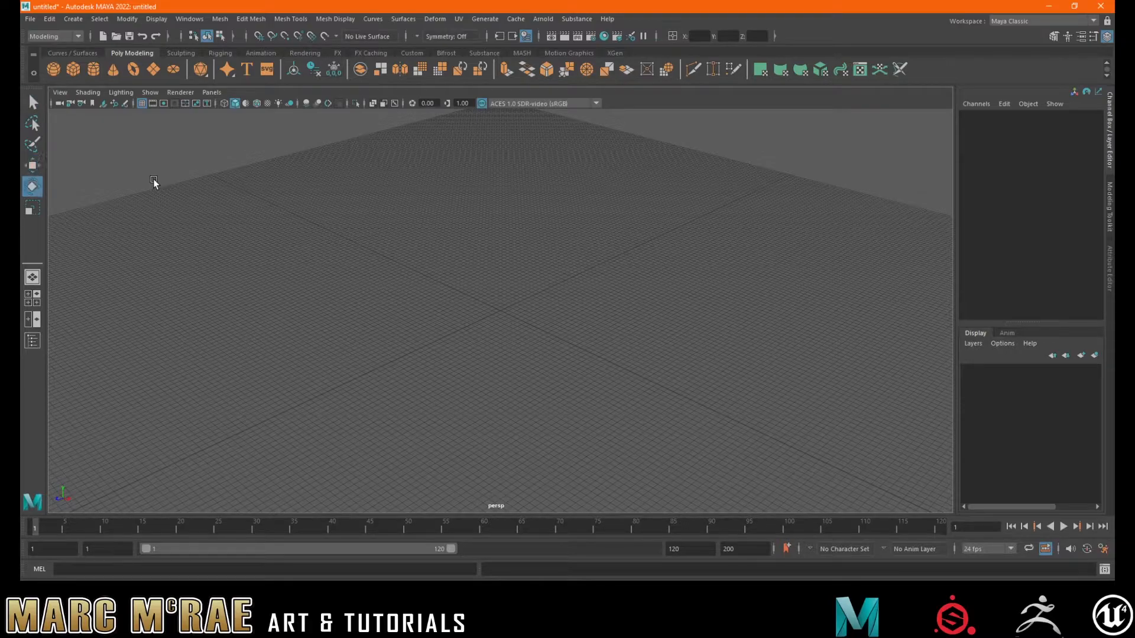
key("r")
key("q")
key("w")
key("e")
key("r")
key("e")
key("q")
key("w")
key("e")
key("r")
key("e")
key("w")
key("e")
Step: Show the Outliner while trying the four-view and side-by-side layouts, finishing in the single perspective view
left_click(34, 301)
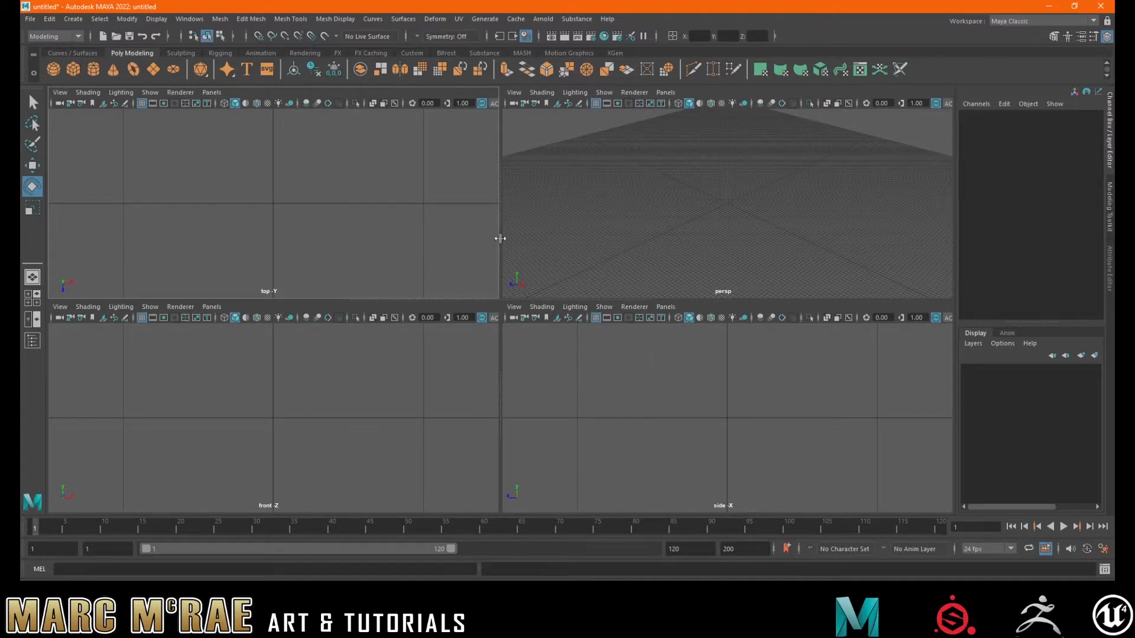
left_click(30, 320)
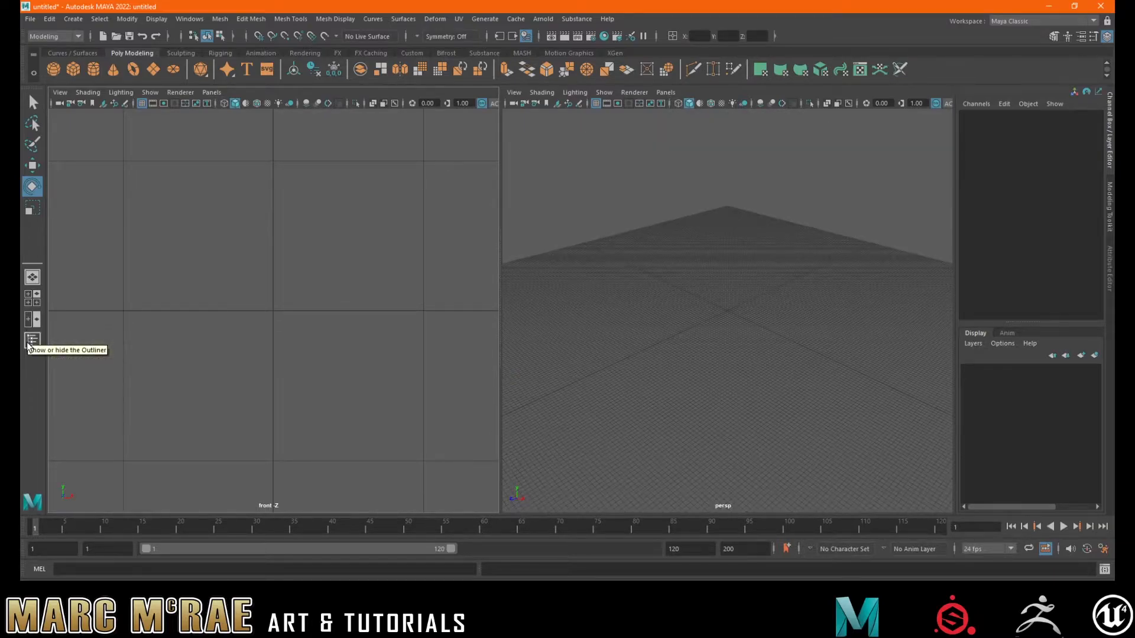
left_click(30, 343)
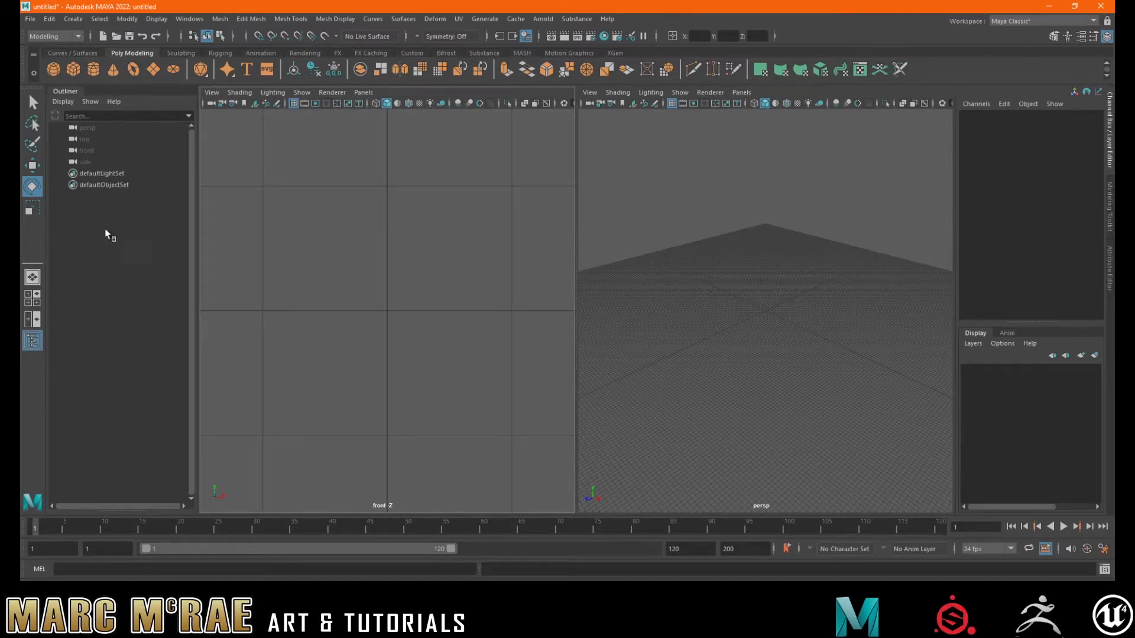
left_click(36, 276)
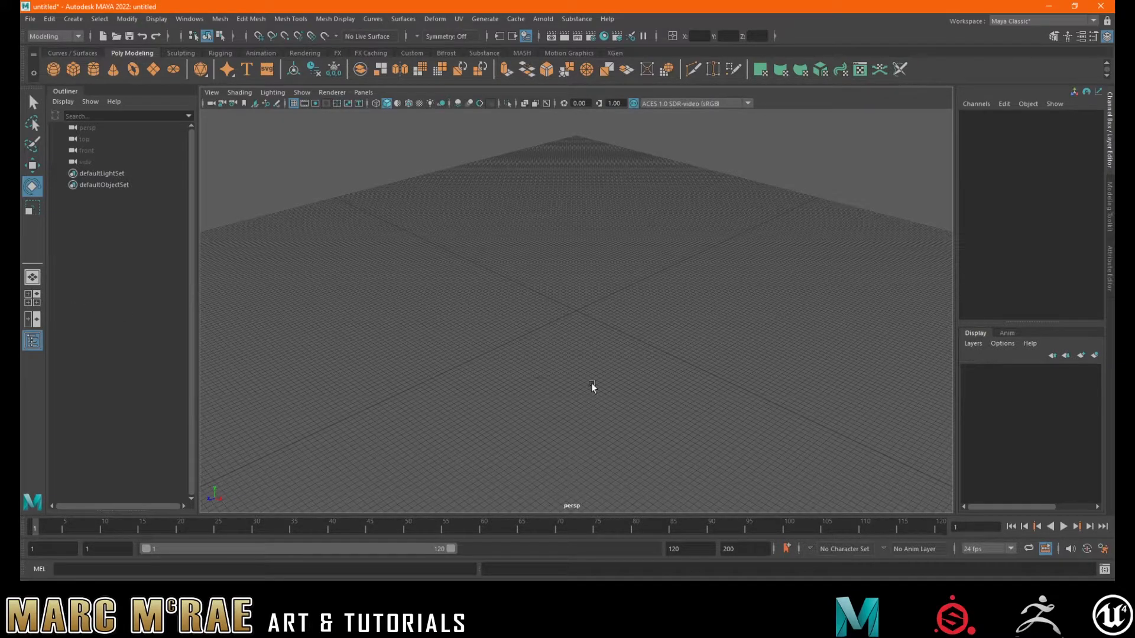
left_click(32, 298)
left_click(36, 280)
Step: Alternate between the four-view layout and maximised single views, finishing with the front and perspective views side by side
key("space")
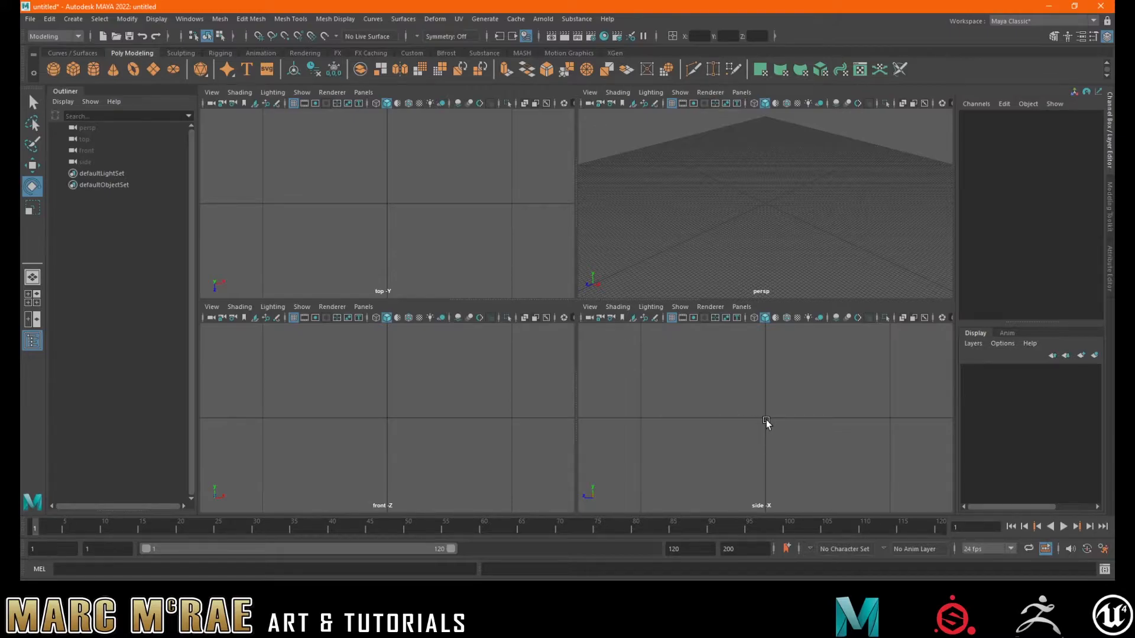
key("space")
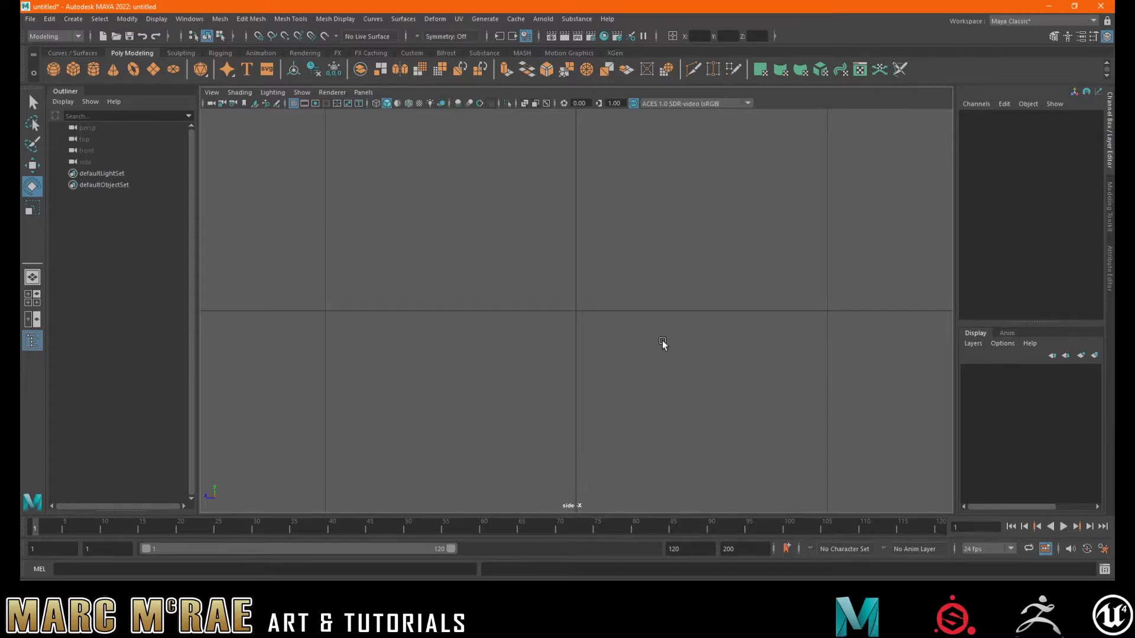
key("space")
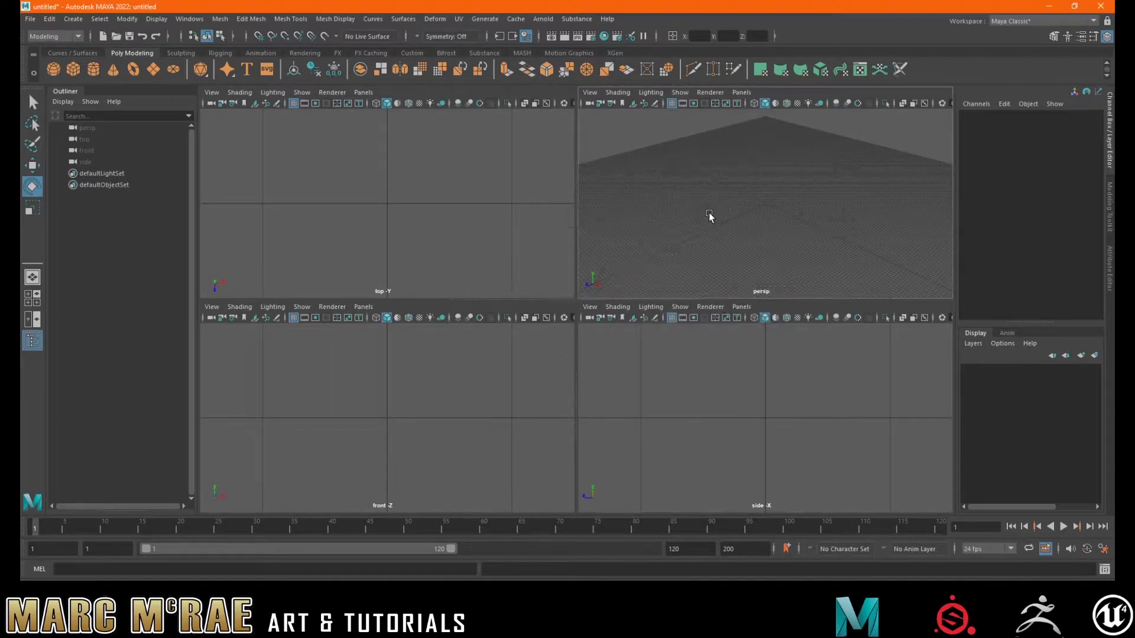
key("space")
key("space")
key("space")
key("space")
key("space")
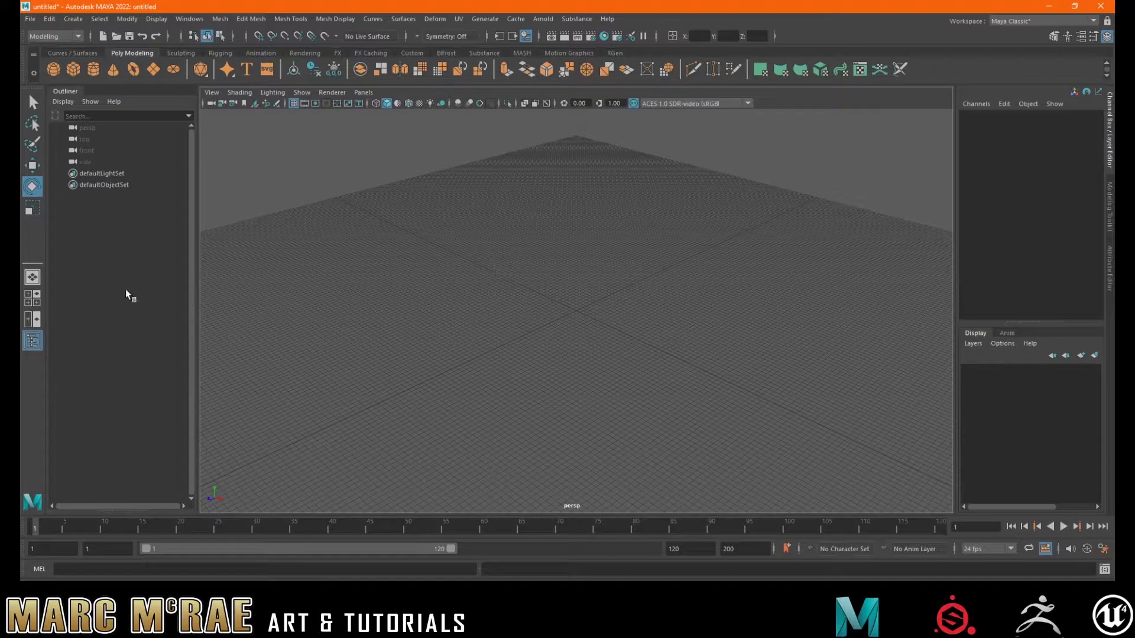
left_click(33, 319)
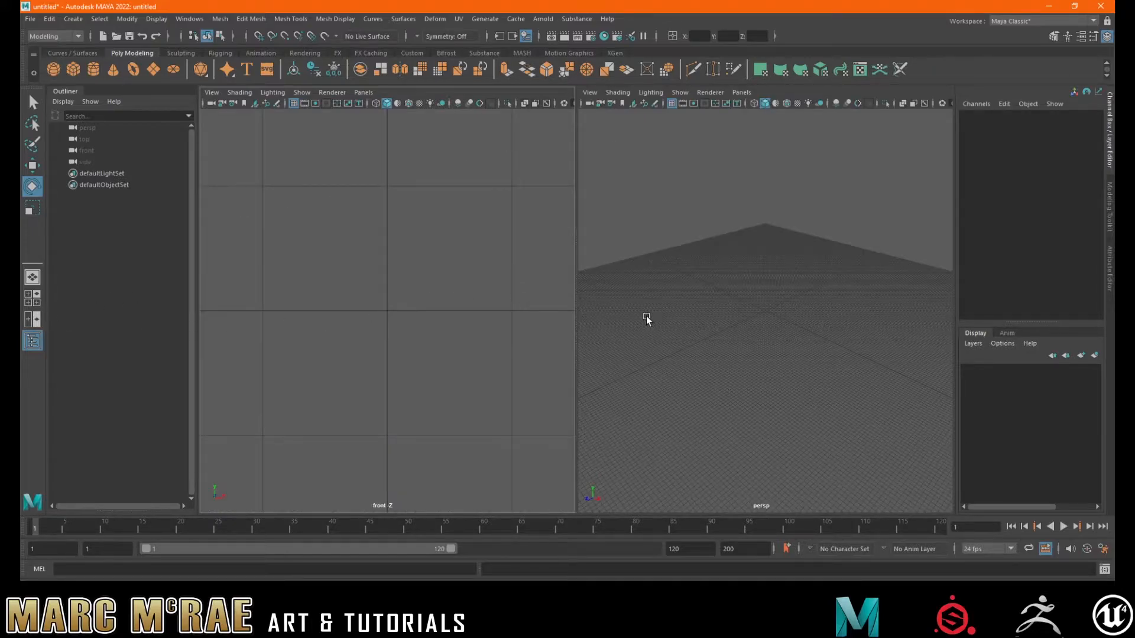
Step: Alternate between the maximised perspective view and the side-by-side layout, finishing with the four-view layout displayed
key("space")
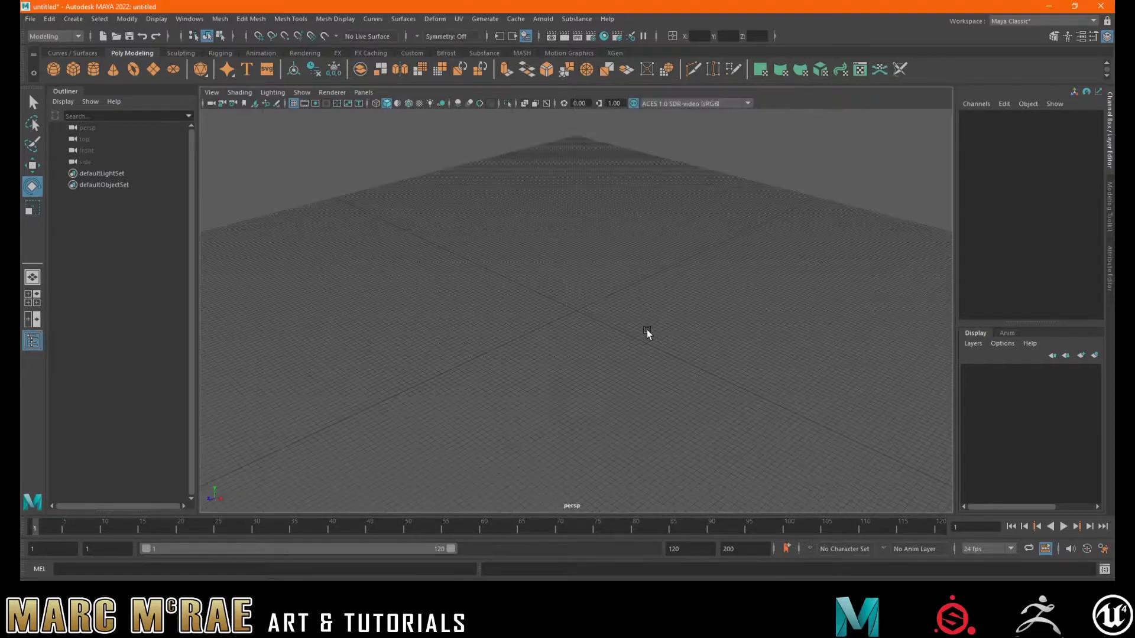
key("space")
key("space")
key("space")
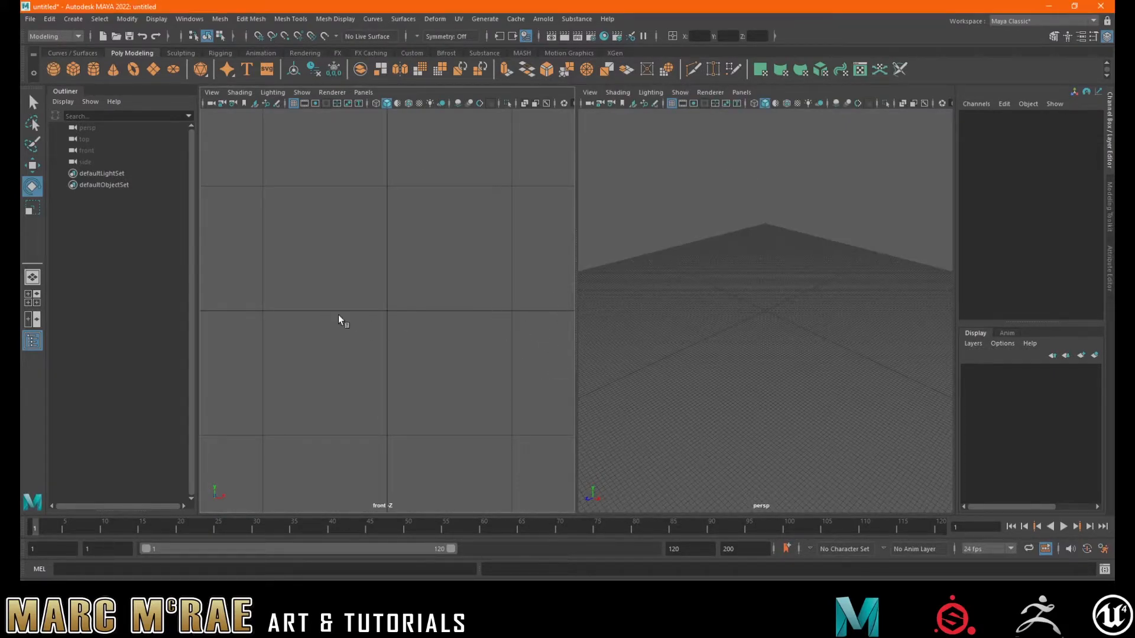
left_click(31, 299)
key("space")
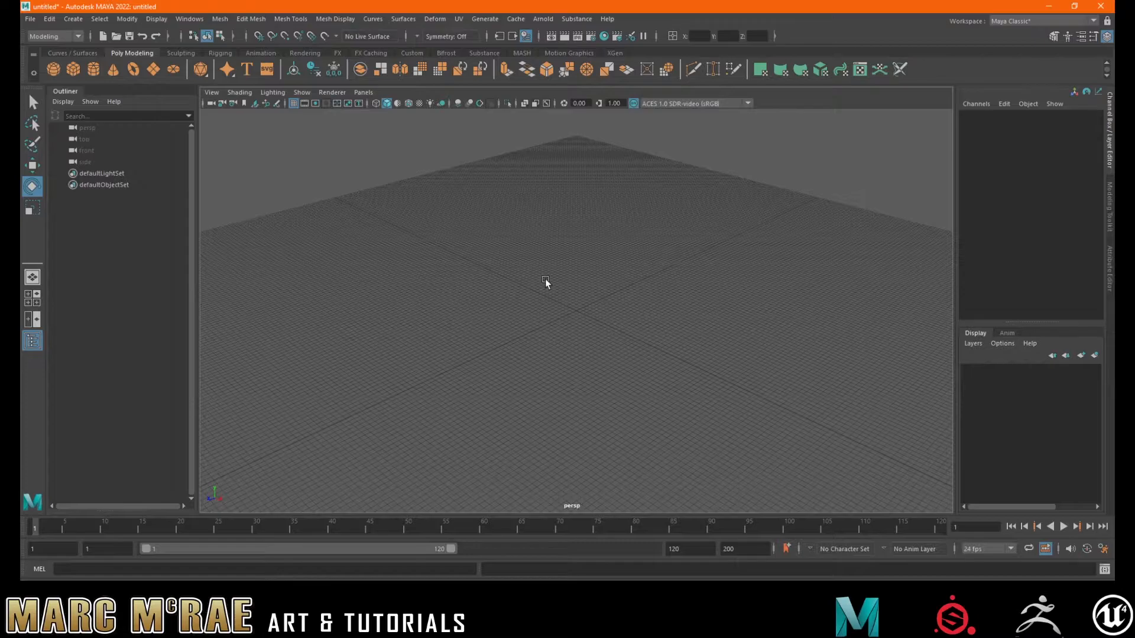
key("space")
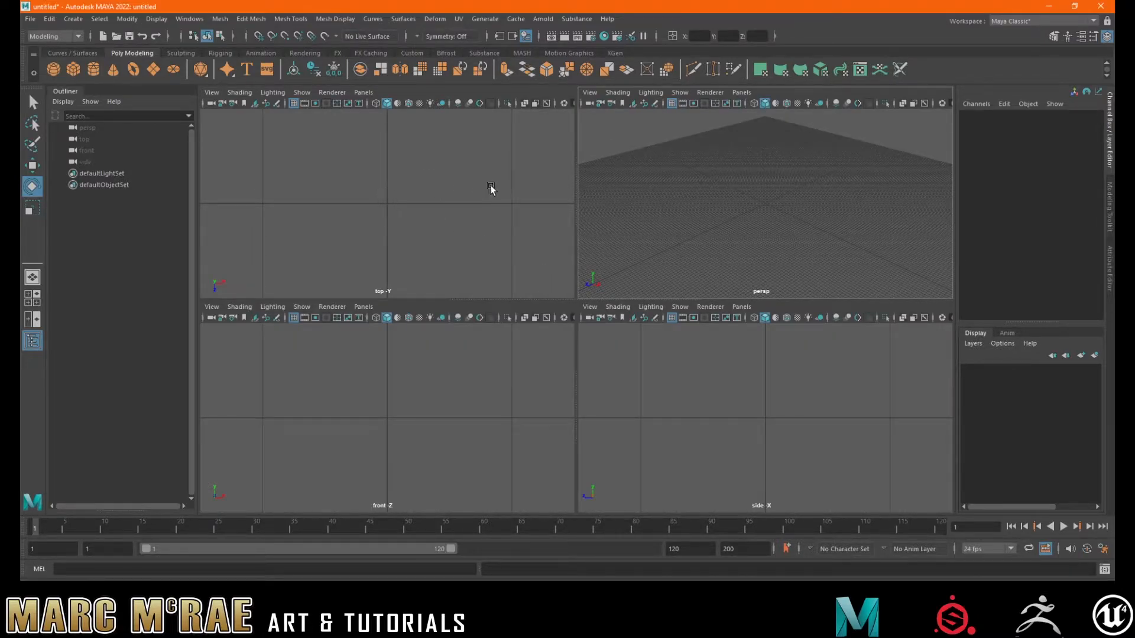
Step: Review the top viewport's menus, tear the top view off into a floating window and move it over the perspective view
left_click(357, 92)
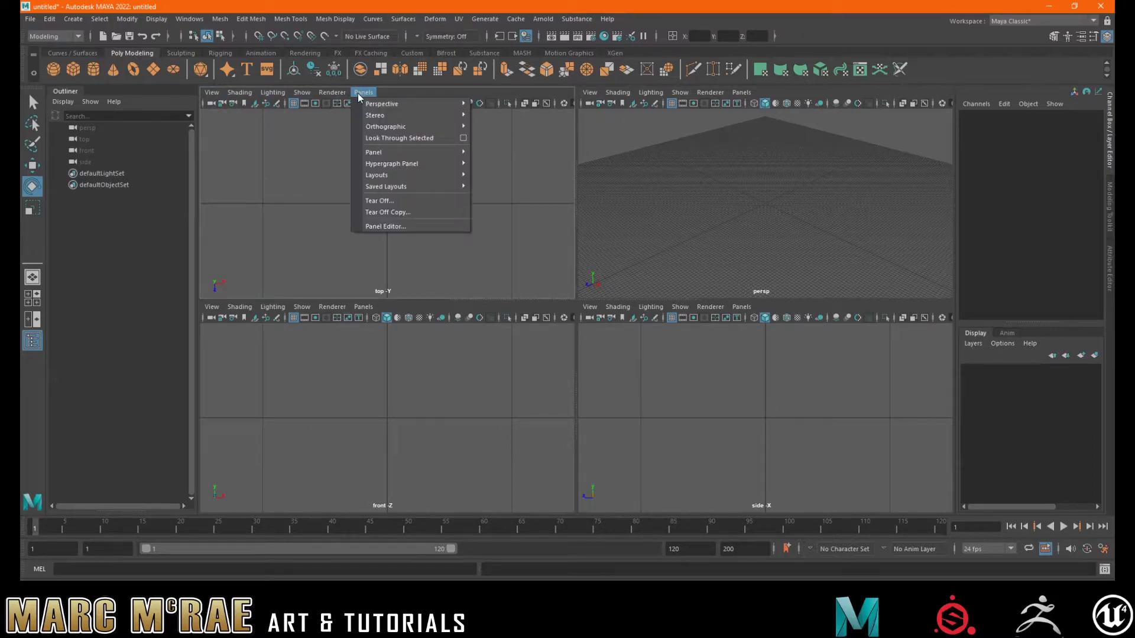
mouse_move(383, 127)
mouse_move(317, 93)
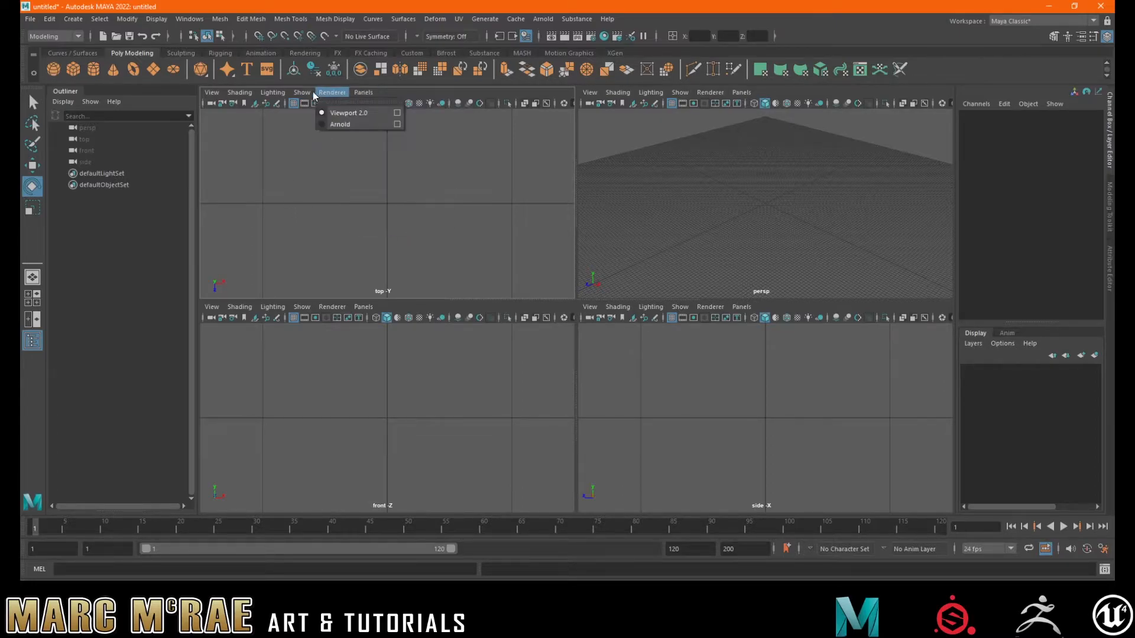
mouse_move(213, 95)
left_click(362, 92)
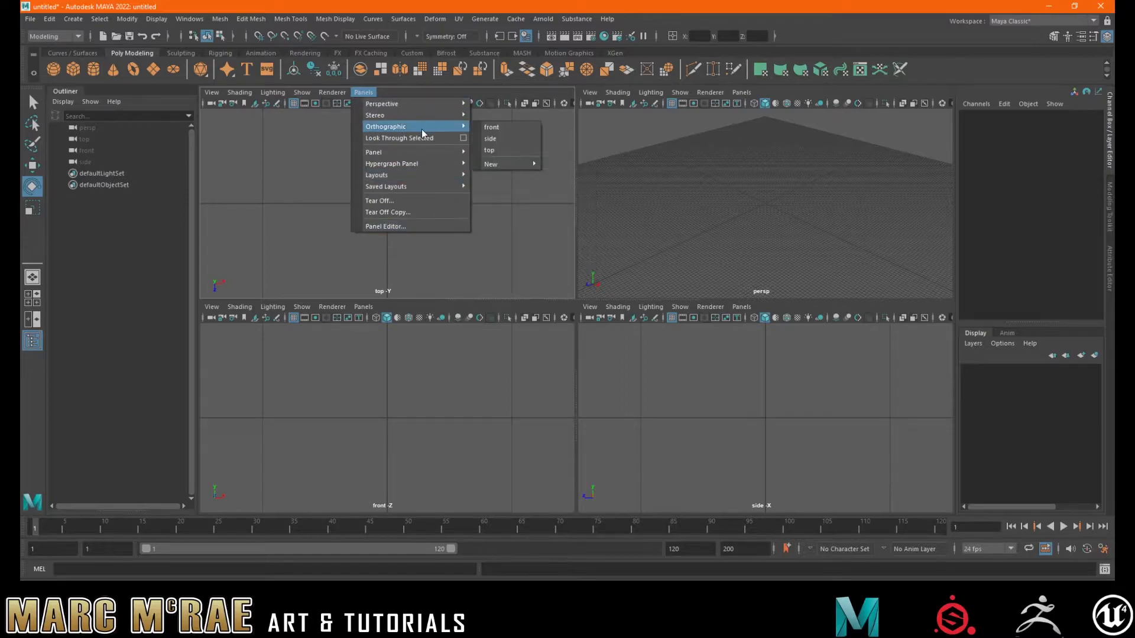
left_click(373, 204)
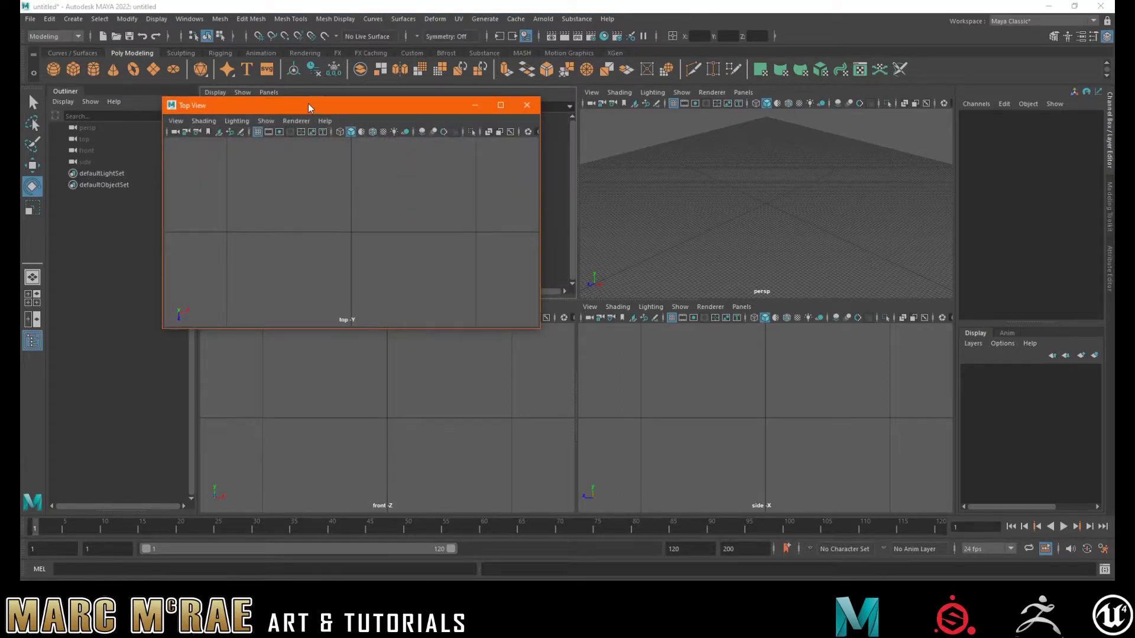
left_click_drag(308, 107, 754, 150)
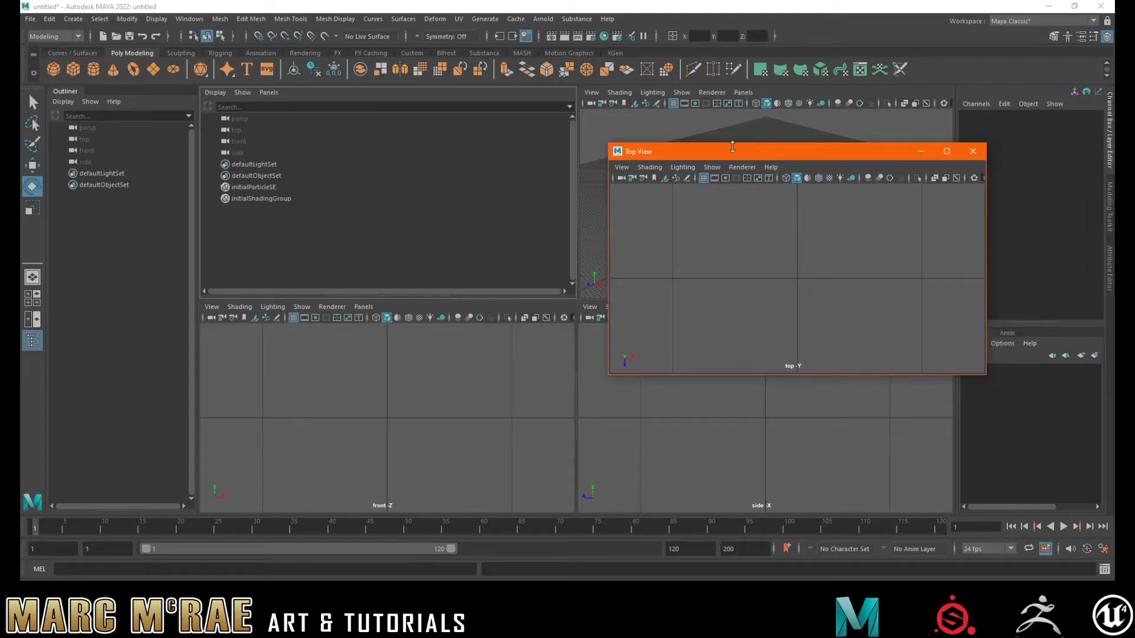
Step: Try docking the floating Top View window beside the other viewports, undock it again and close it
left_click_drag(678, 154, 955, 191)
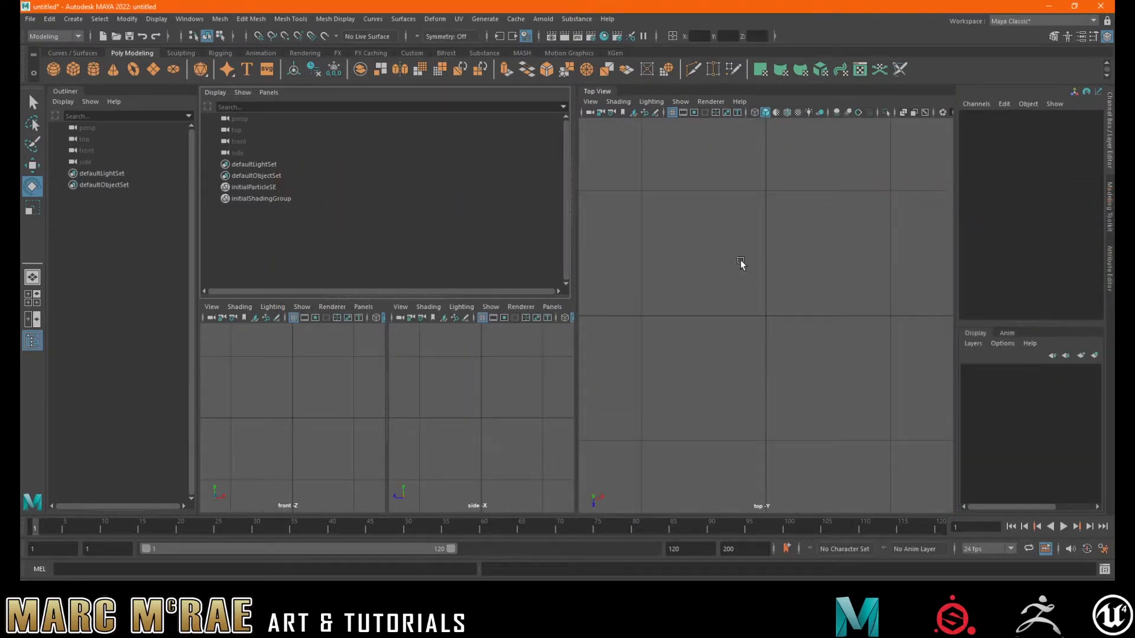
left_click_drag(603, 91, 481, 156)
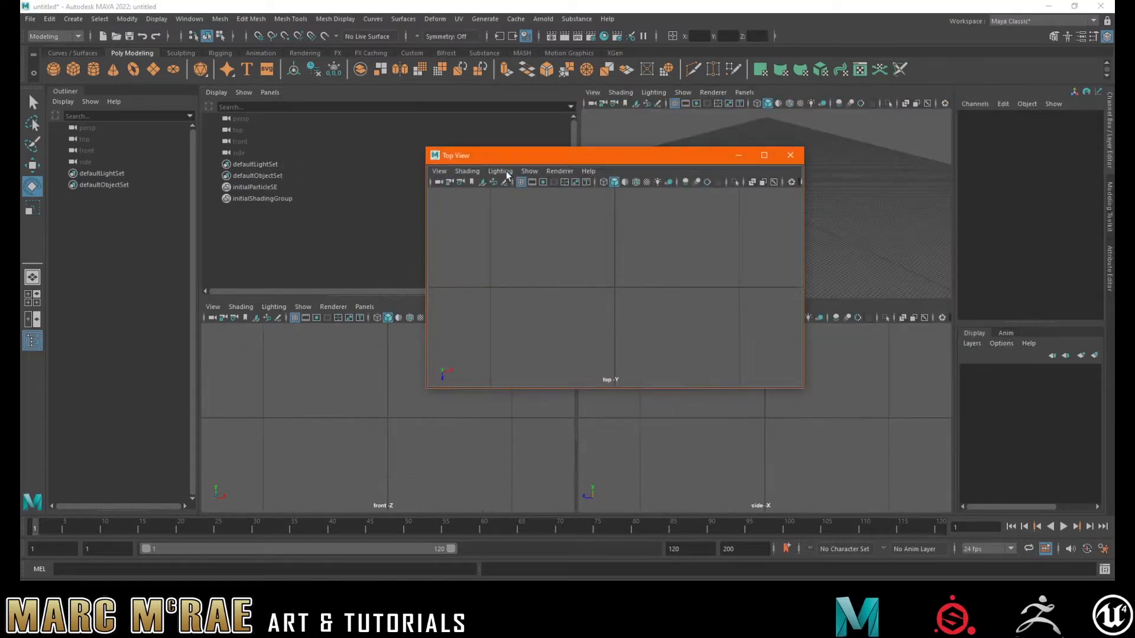
left_click(791, 156)
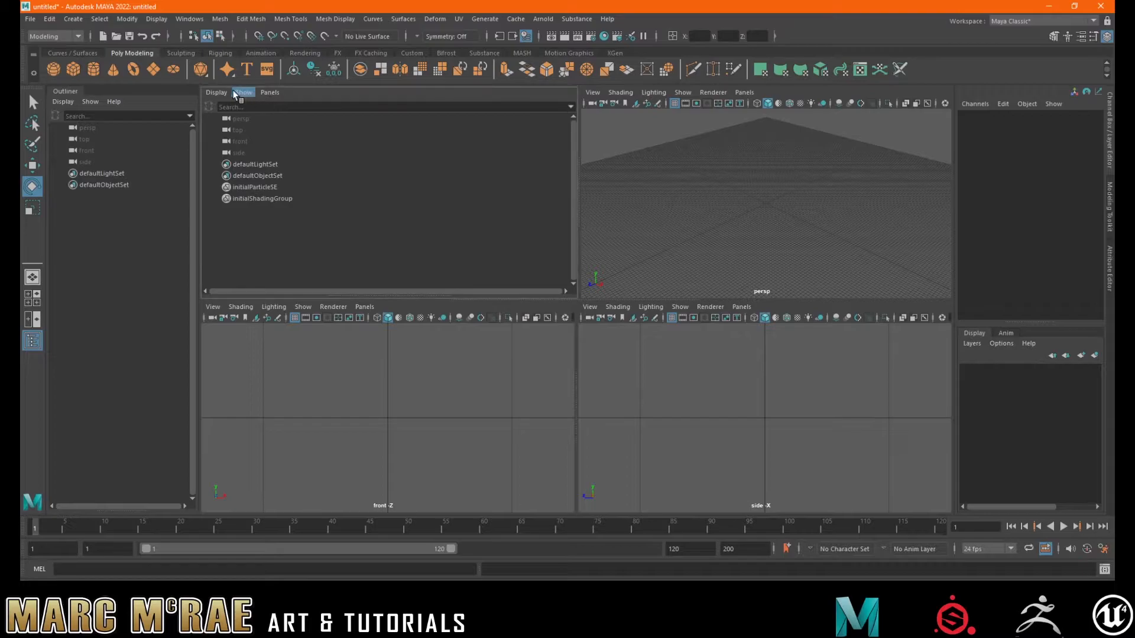
Step: Restore the orthographic top view in the viewport panel showing the Outliner, and maximise the perspective view
left_click(269, 93)
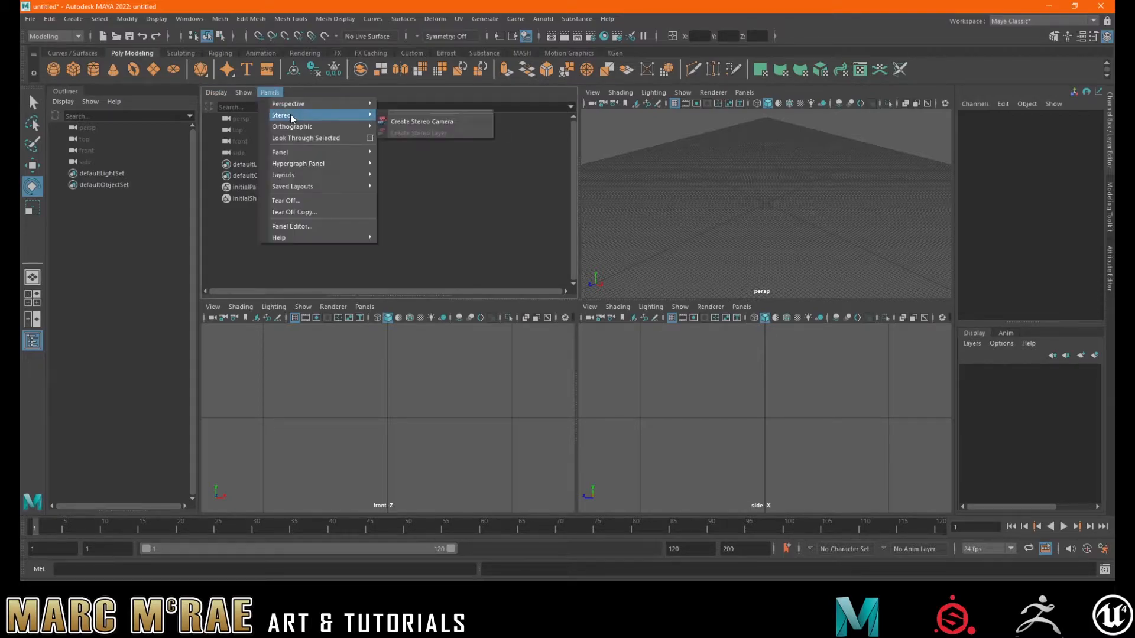
mouse_move(292, 126)
left_click(403, 152)
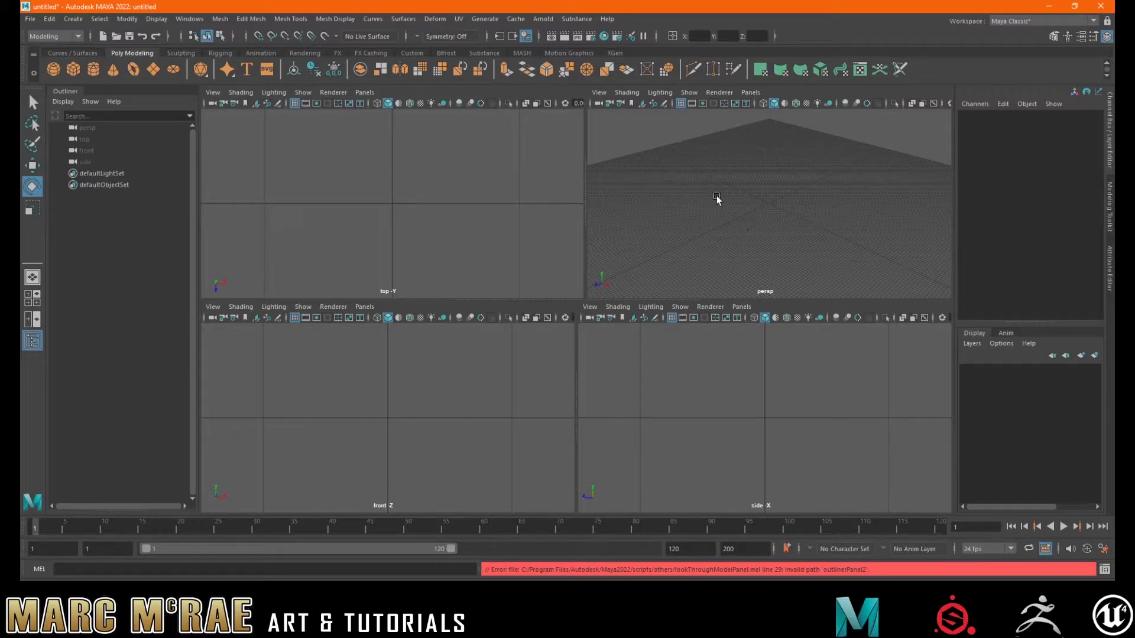
key("space")
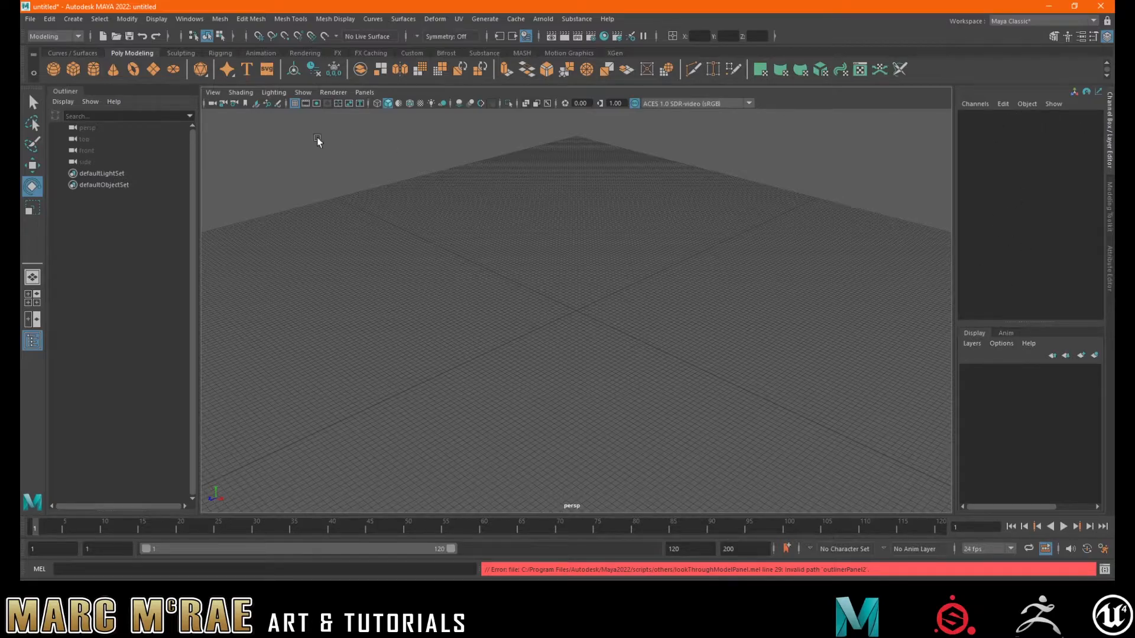
Step: Create a polygon sphere and highlight its Translate X, Translate Y, Translate Z and Visibility channels in turn
left_click(53, 68)
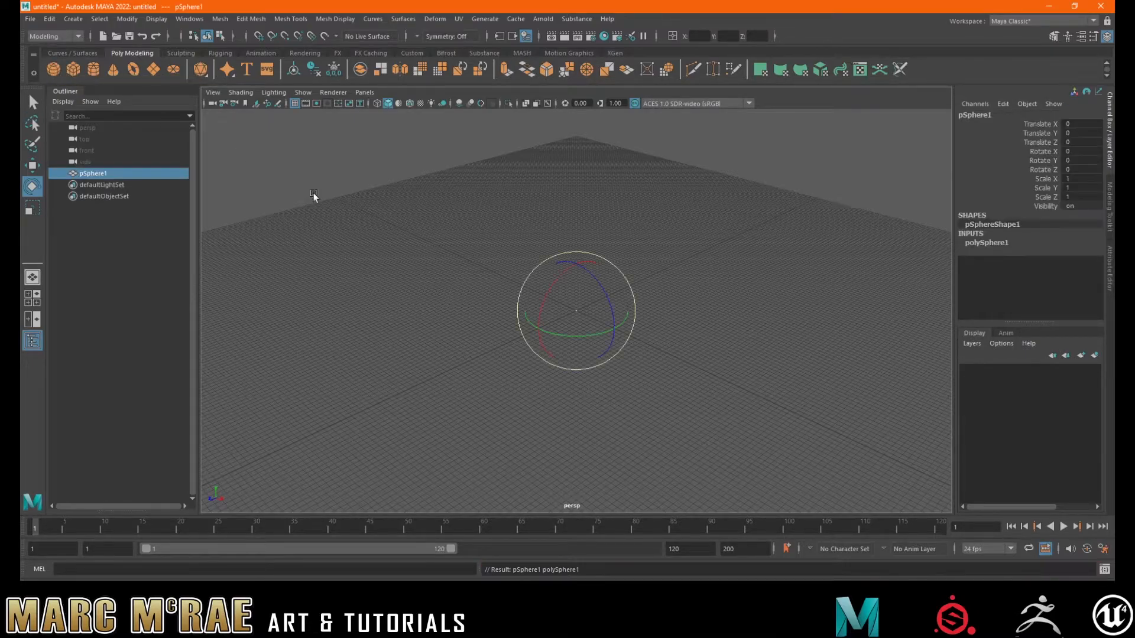
left_click(1045, 126)
left_click(1042, 134)
left_click(1041, 142)
left_click(1039, 205)
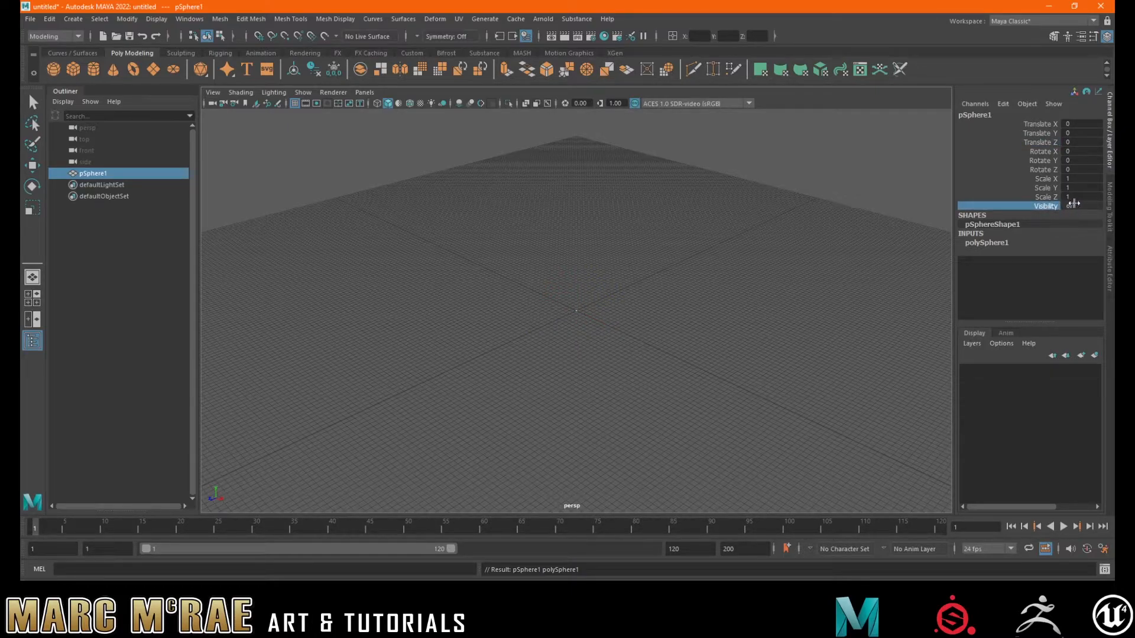
Step: Reselect the sphere in the viewport with a marquee and toggle its visibility
left_click(652, 282)
left_click_drag(543, 281, 657, 375)
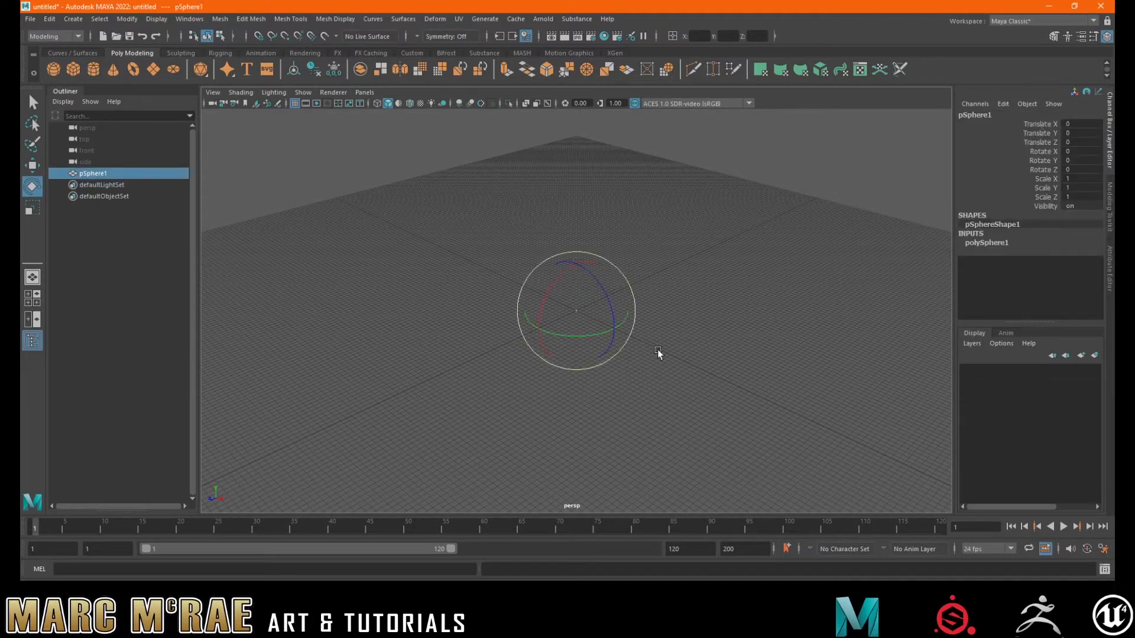
key("h")
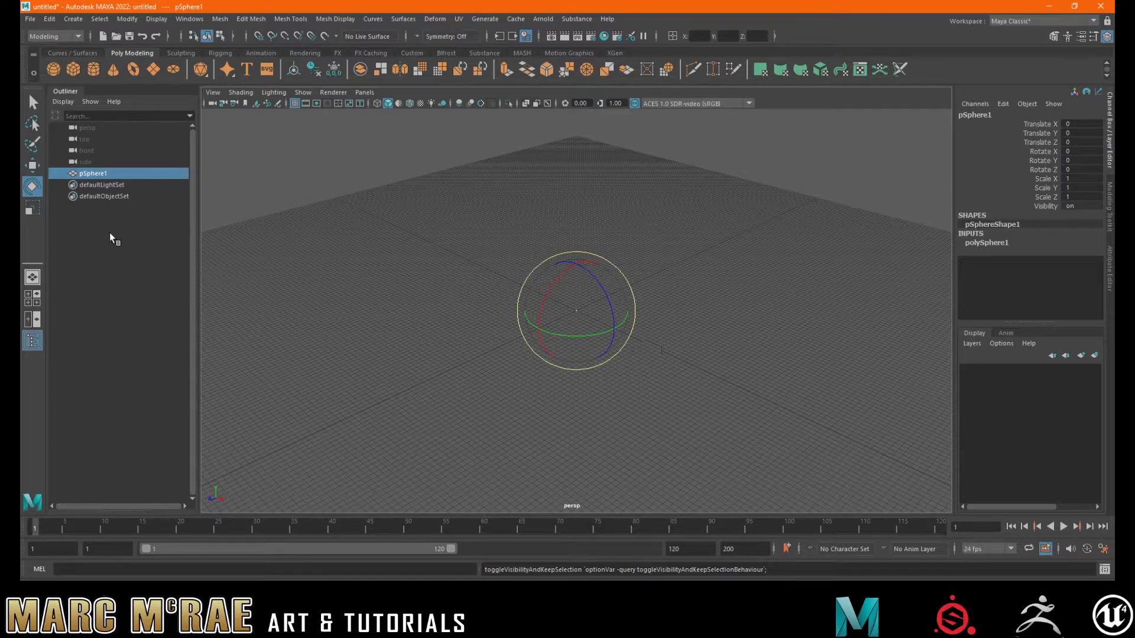
Step: Rename the sphere's shape node to the artist's first name followed by _Sphere
left_click(1055, 207)
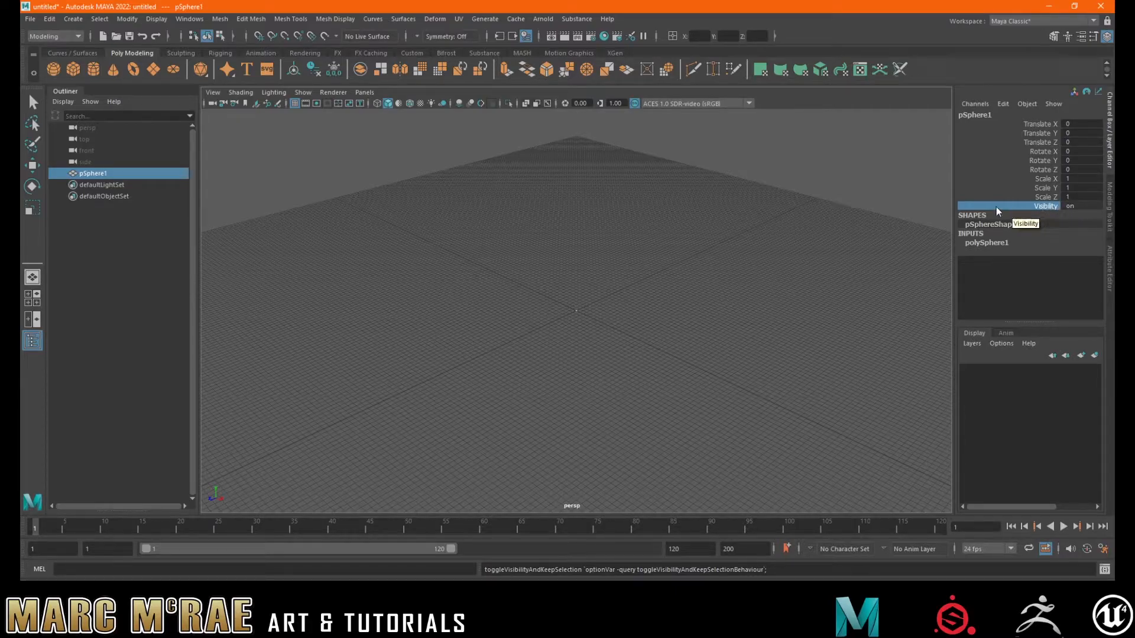
double_click(1037, 225)
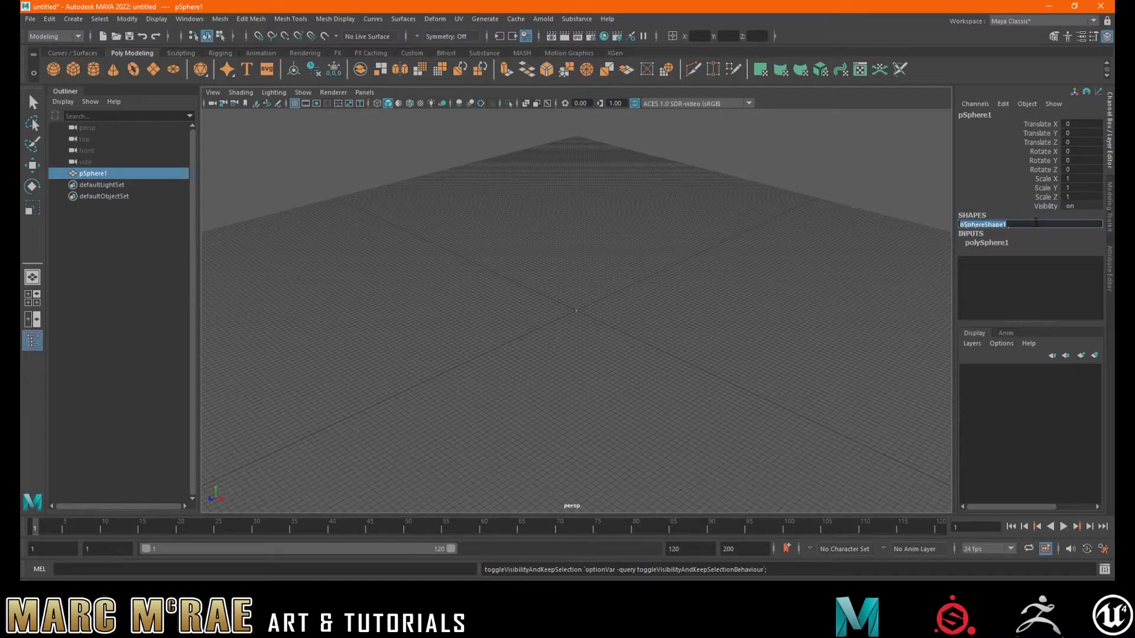
type("Maic_Sphere")
key("Return")
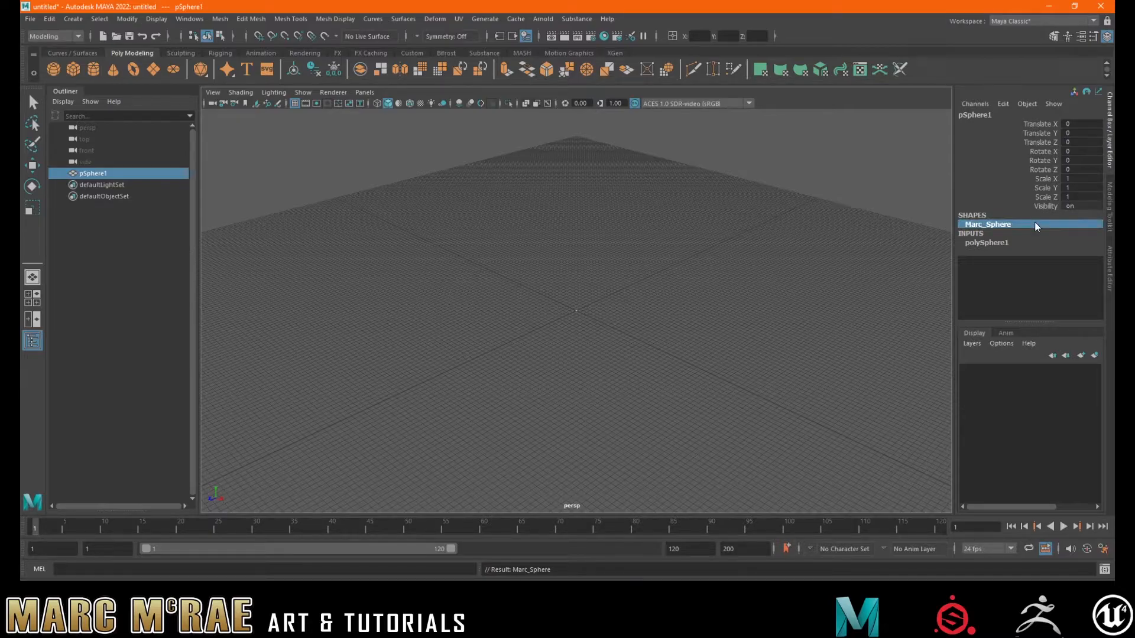
Step: Reselect the sphere and rename it in the Outliner to match its shape node, correcting the misspelled word to Sphere
left_click(833, 271)
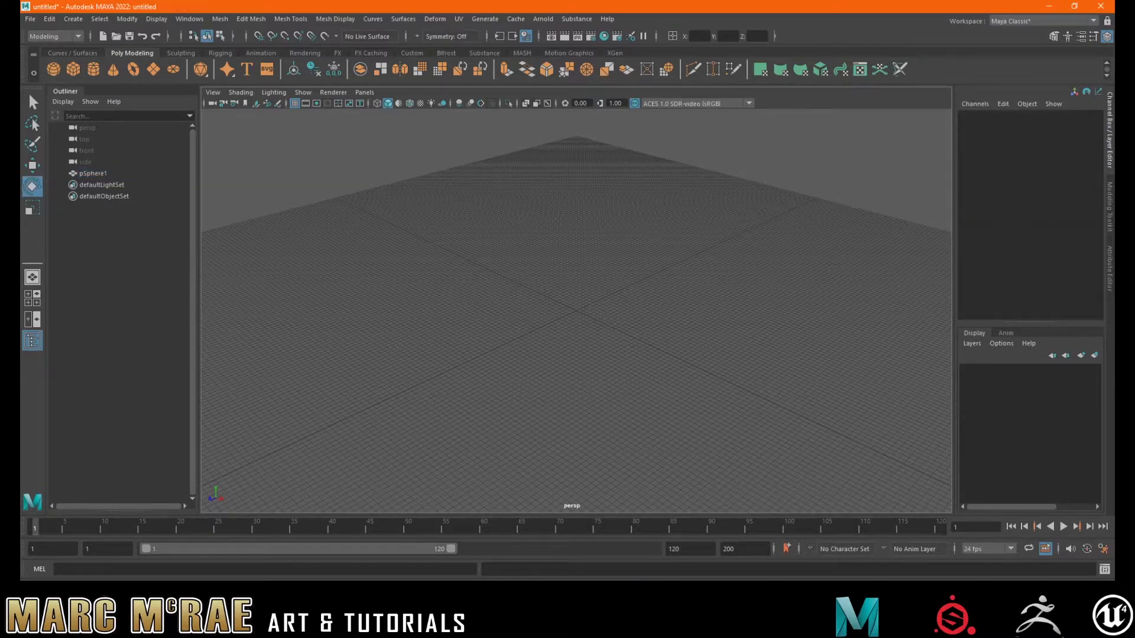
left_click(91, 173)
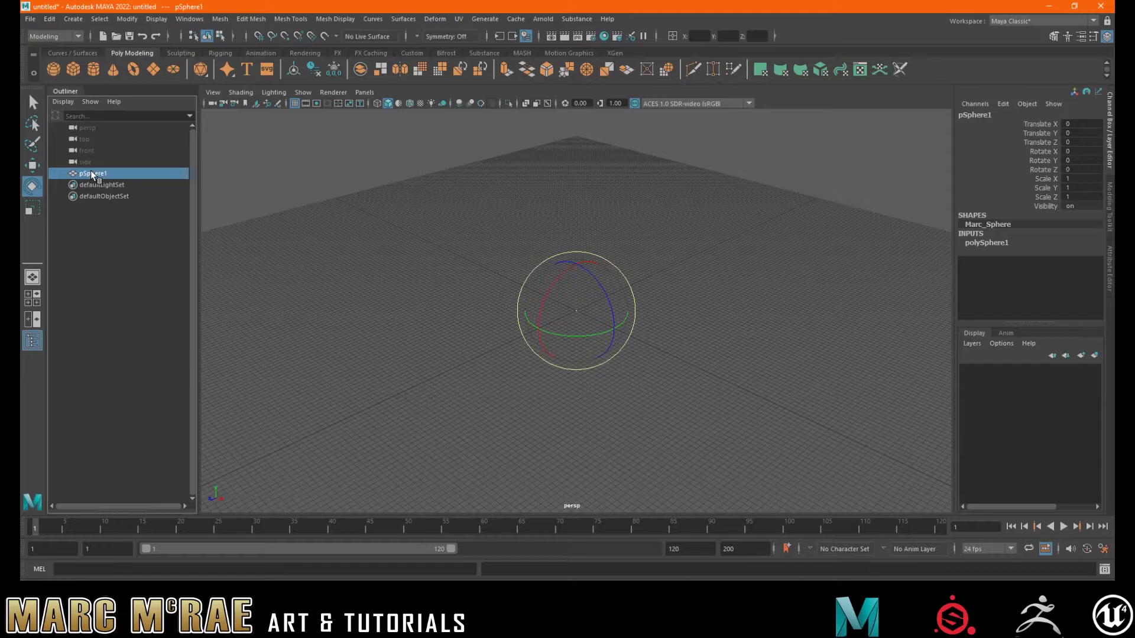
double_click(1029, 226)
left_click(1009, 207)
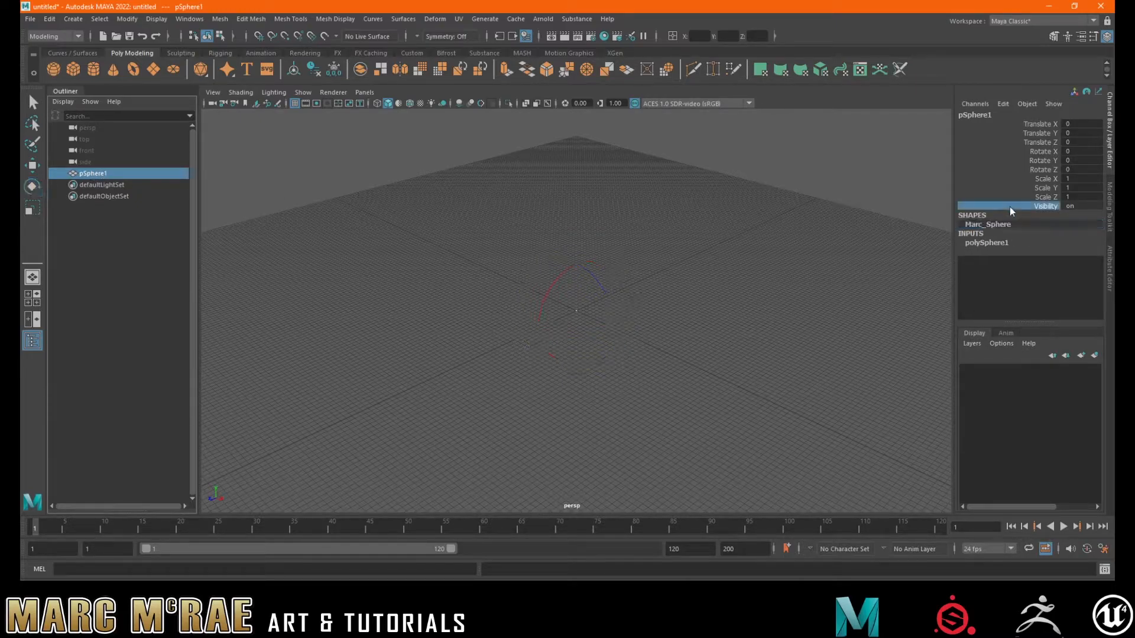
double_click(104, 175)
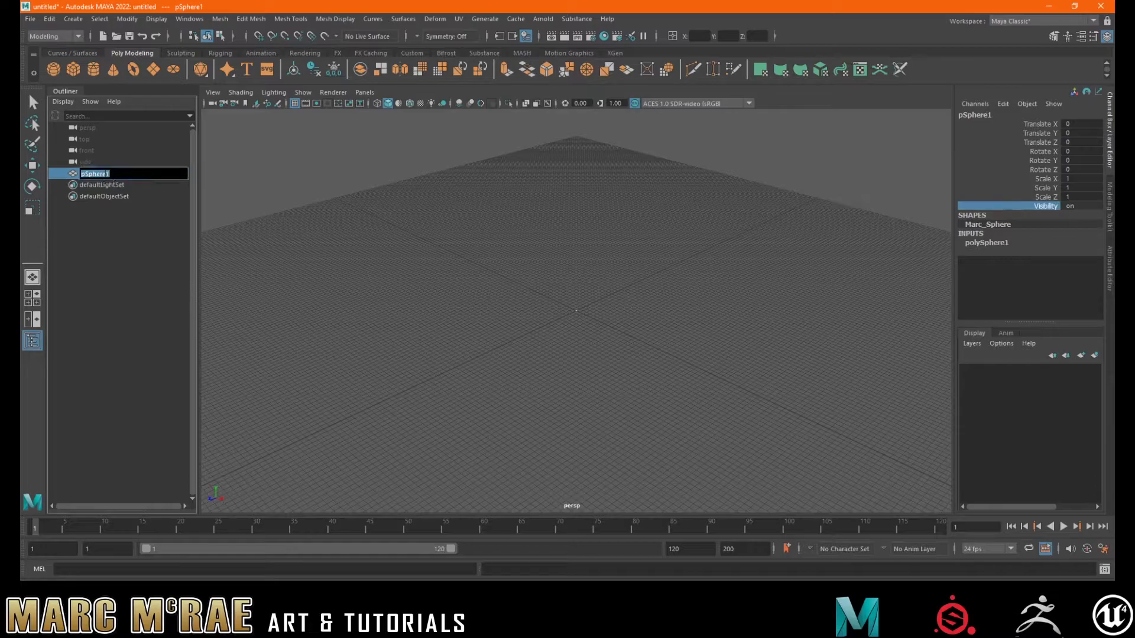
type("Marc_Spehere")
key("Return")
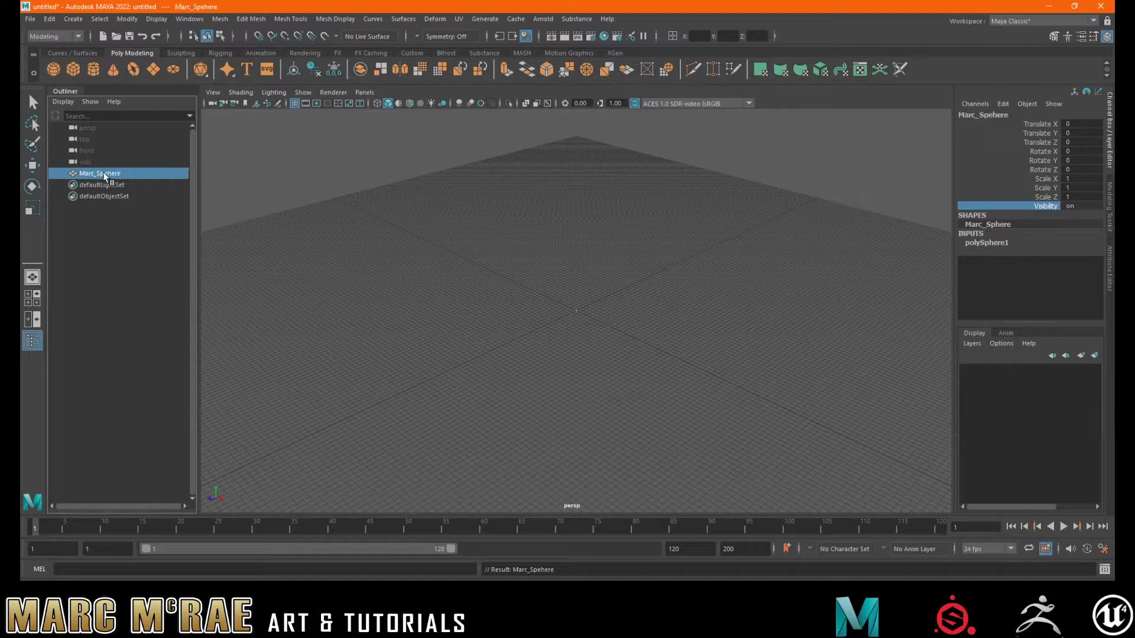
double_click(103, 173)
left_click(106, 173)
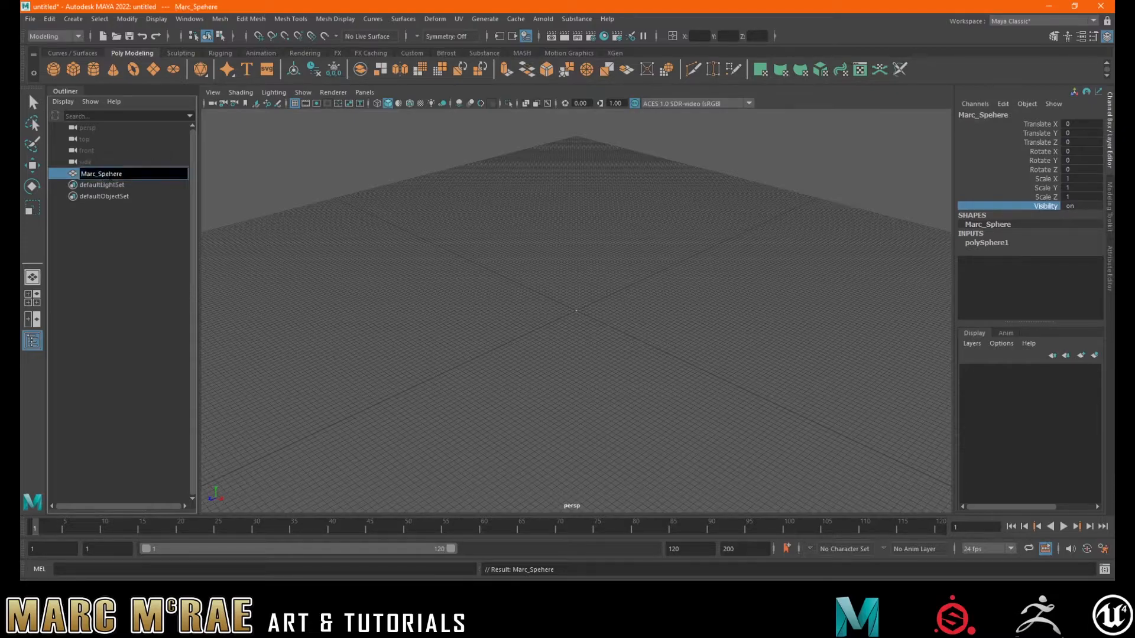
key("BackSpace")
key("Return")
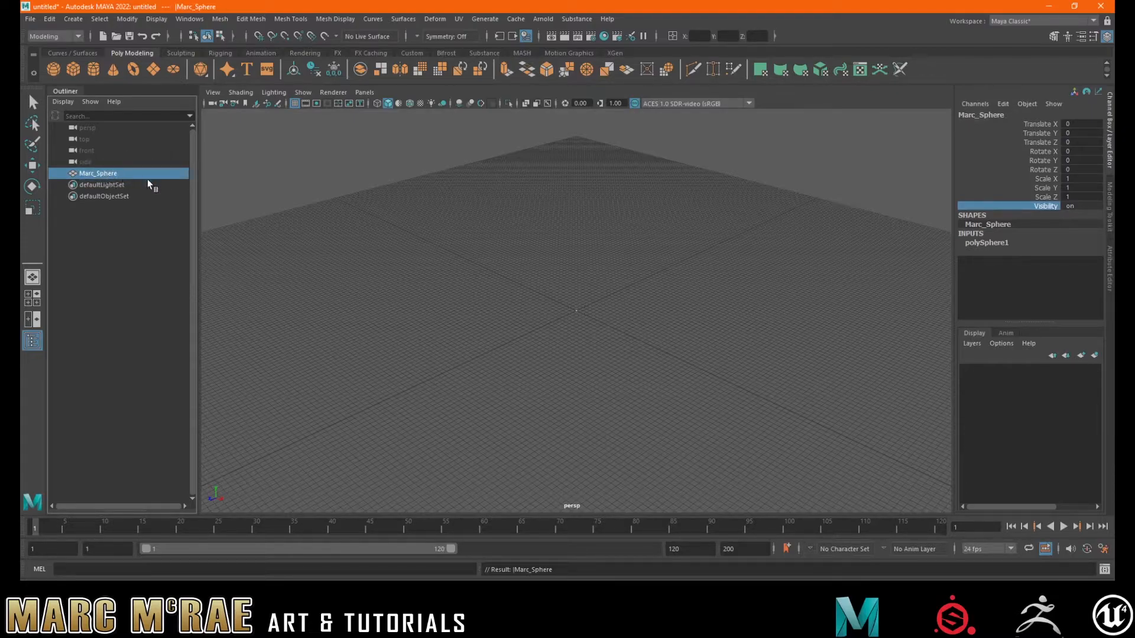
Step: Rename the sphere in the Outliner to Sphere_low
double_click(118, 173)
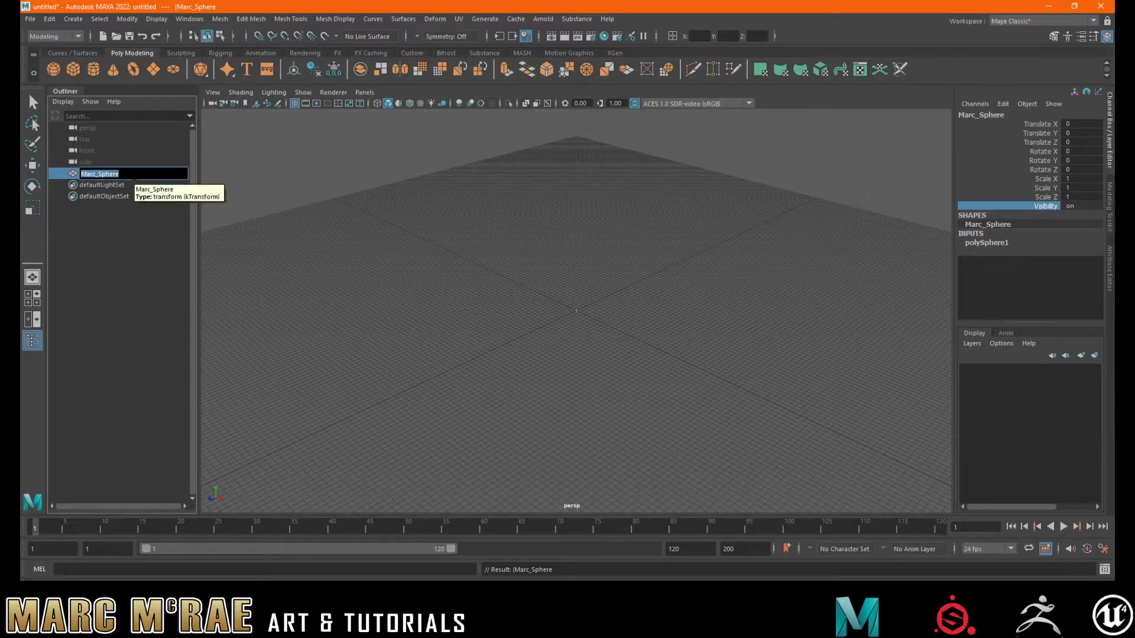
type("Spehere")
key("BackSpace")
key("BackSpace")
key("BackSpace")
type("here low")
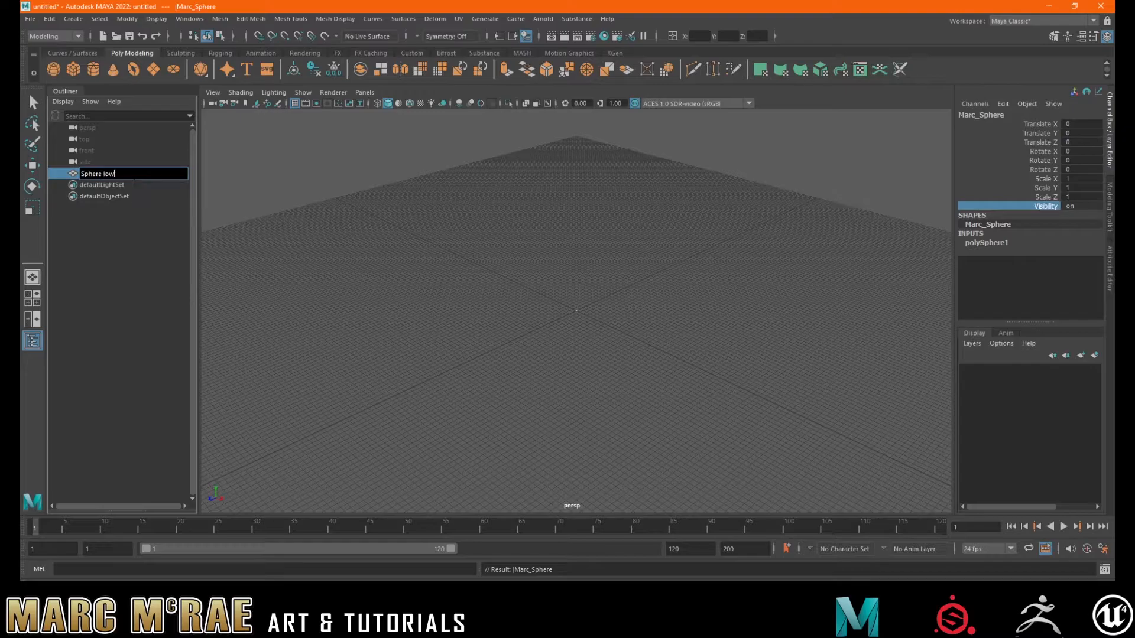
key("Return")
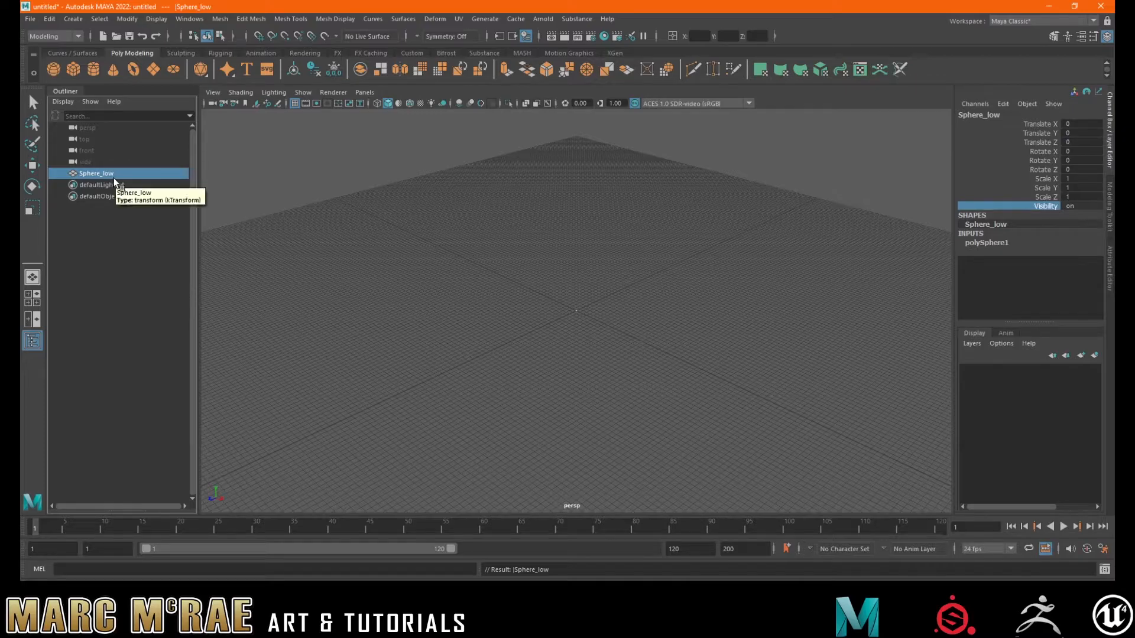
Step: Expand the sphere's polySphere1 inputs and try Subdivisions Axis at 12, finishing with 50
left_click(987, 243)
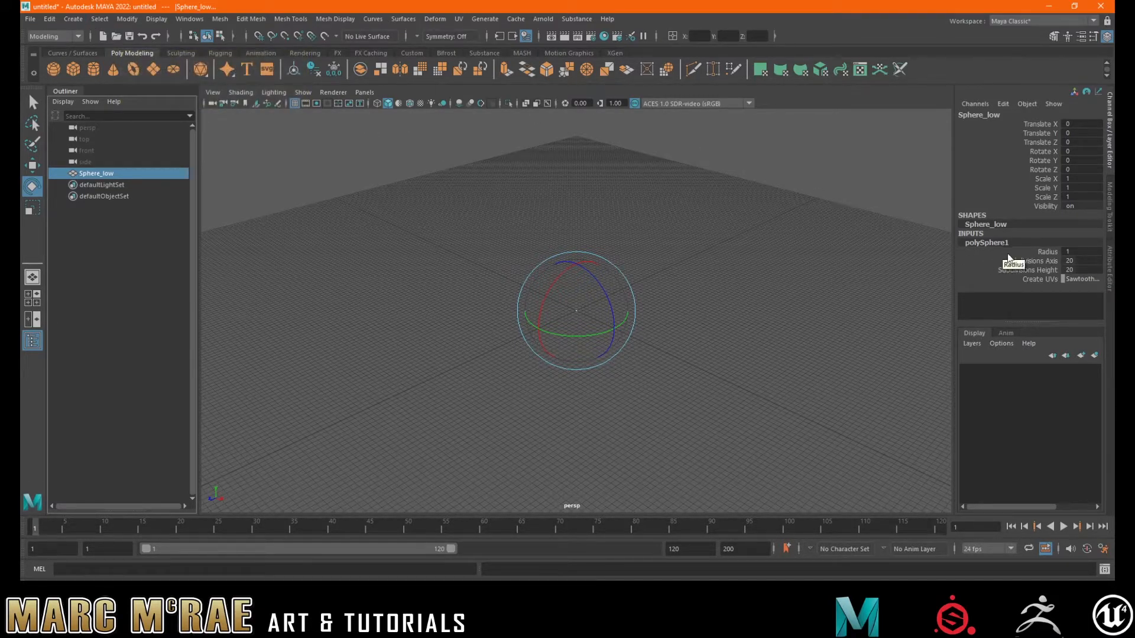
left_click(1081, 261)
scroll(606, 303, "up", 6)
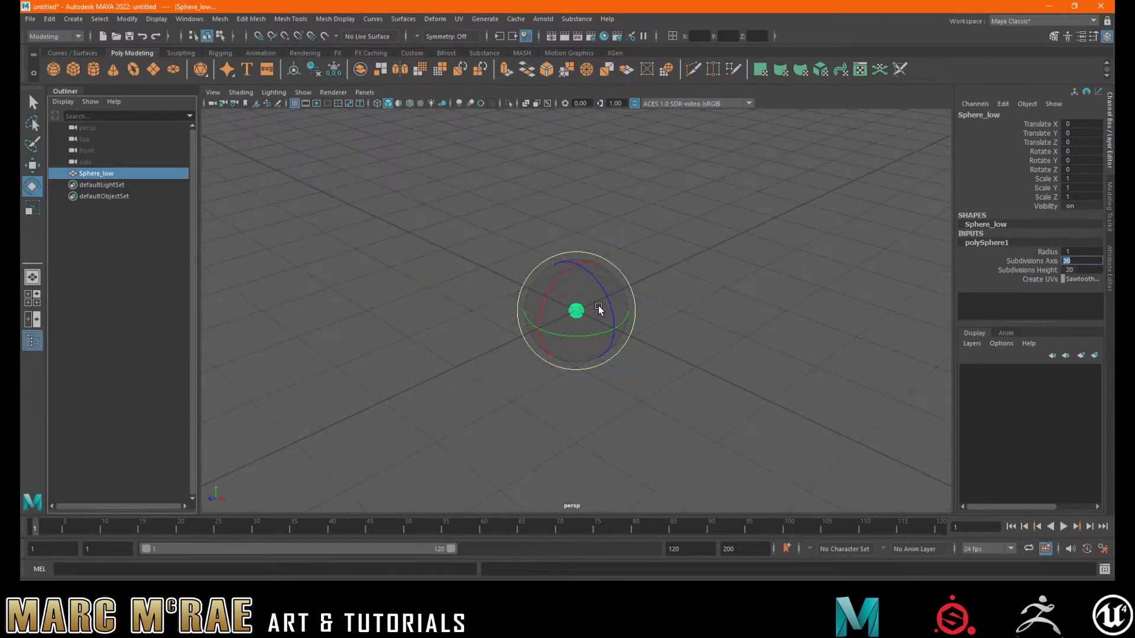
type("12")
key("Return")
type("50")
key("Return")
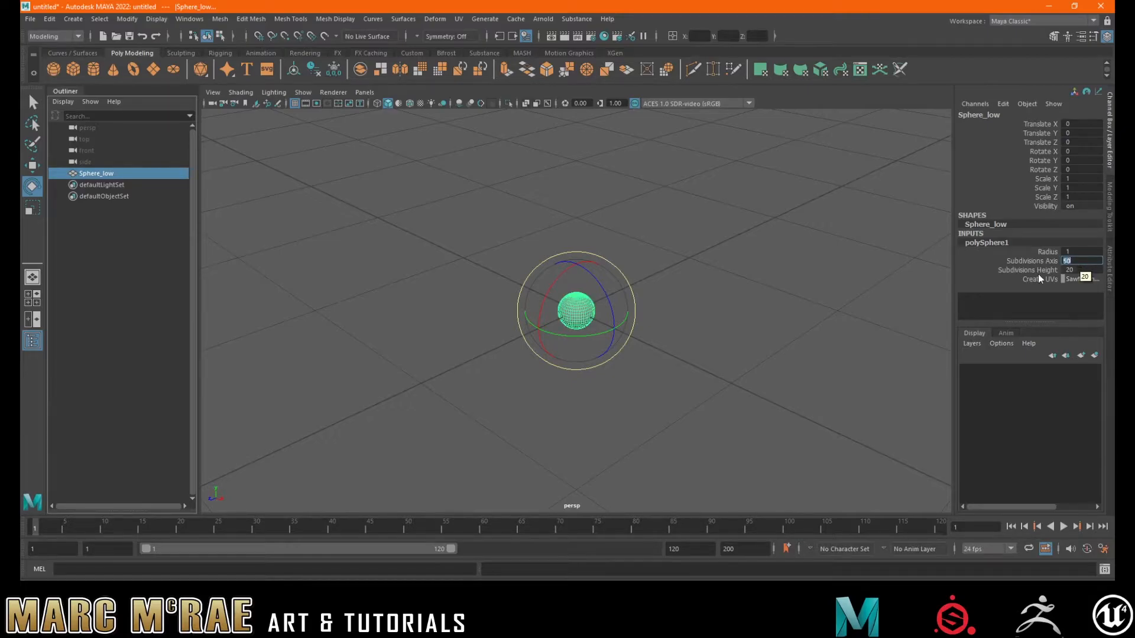
Step: Set the sphere's Scale X, Scale Y and Scale Z to 2 in the Channel Box
left_click(1080, 179)
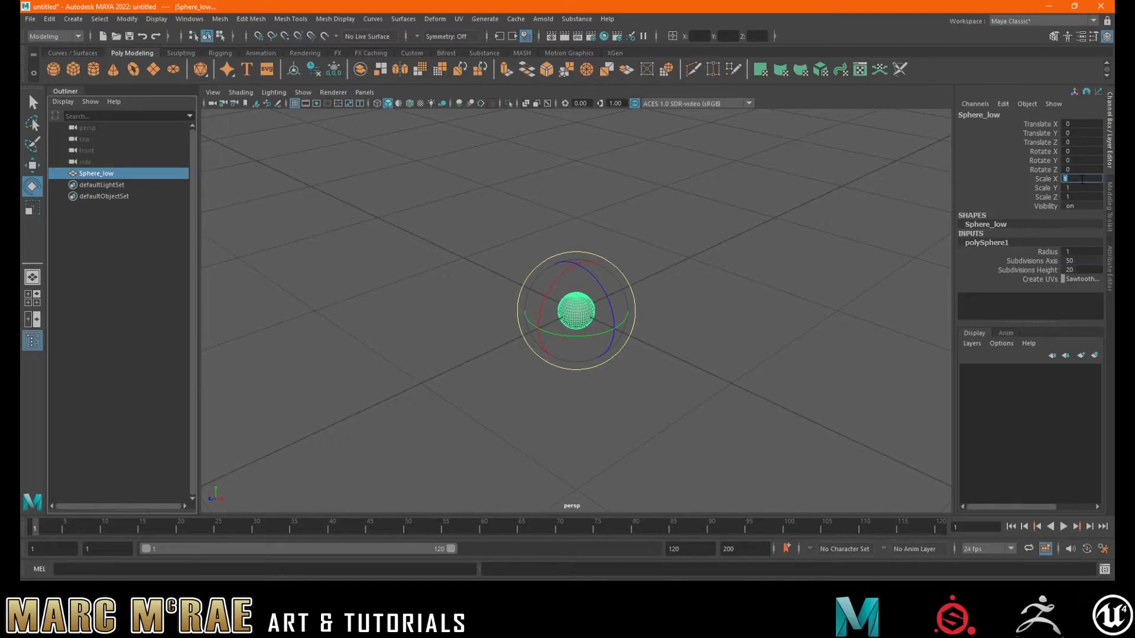
type("2")
key("Tab")
type("2")
key("Tab")
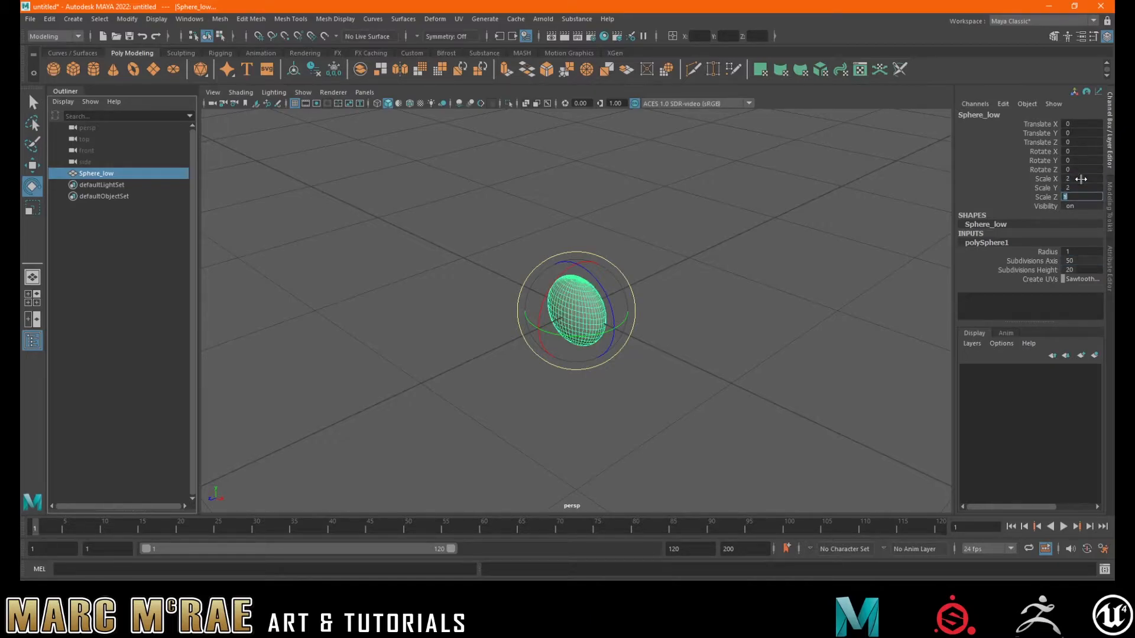
type("2")
key("Tab")
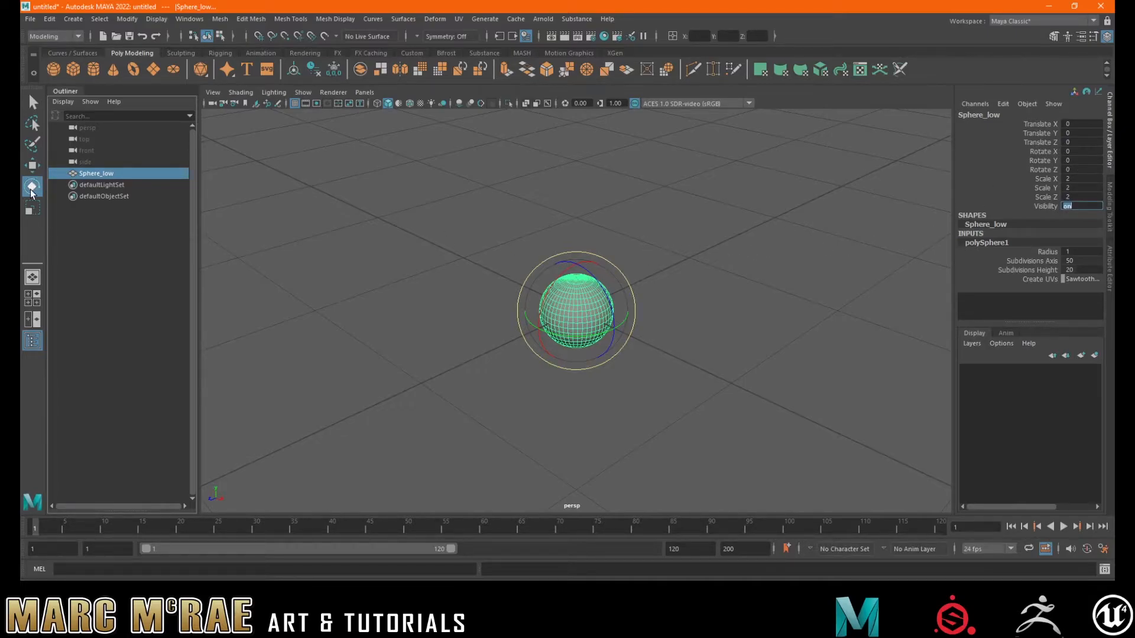
Step: Scale the sphere uniformly with the Scale tool to about 5.01 on all axes
left_click(30, 210)
left_click_drag(575, 313, 678, 271)
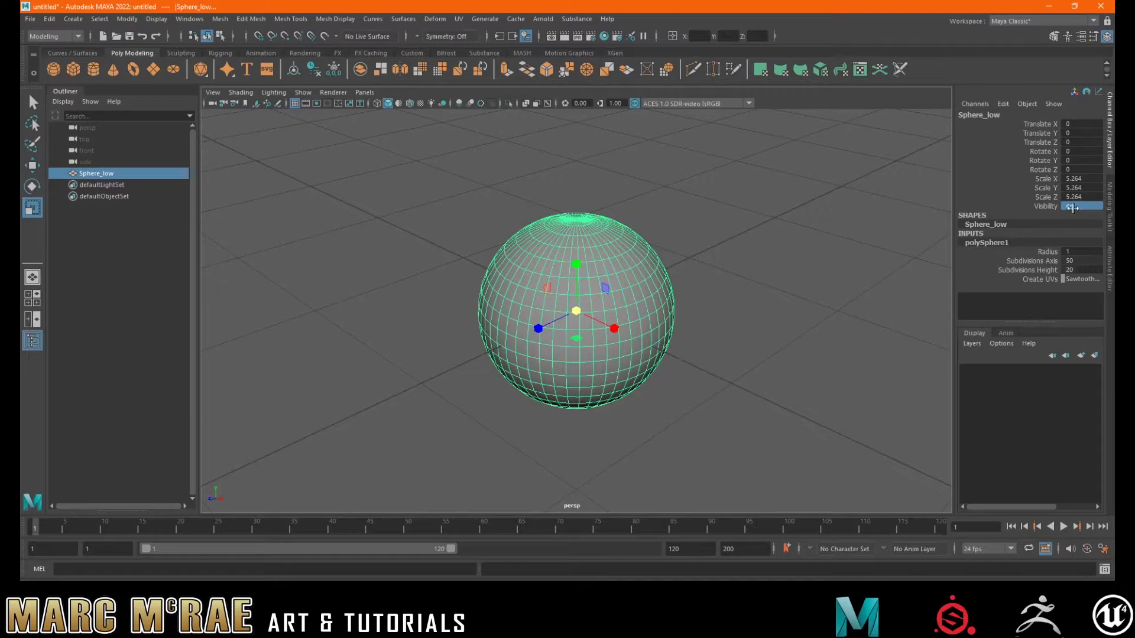
left_click_drag(574, 307, 564, 314)
Step: Set the sphere's Scale X, Y and Z together to 5, and finish by resetting all three to 1
double_click(1090, 179)
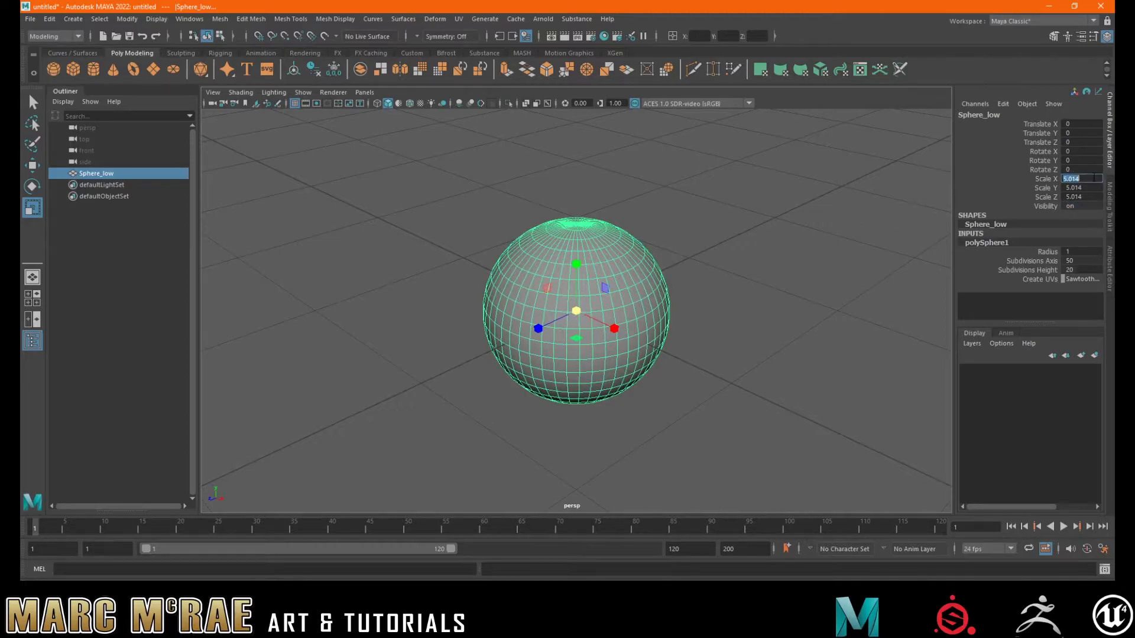
left_click(1095, 180)
left_click_drag(1091, 197, 1090, 178)
type("5")
key("Return")
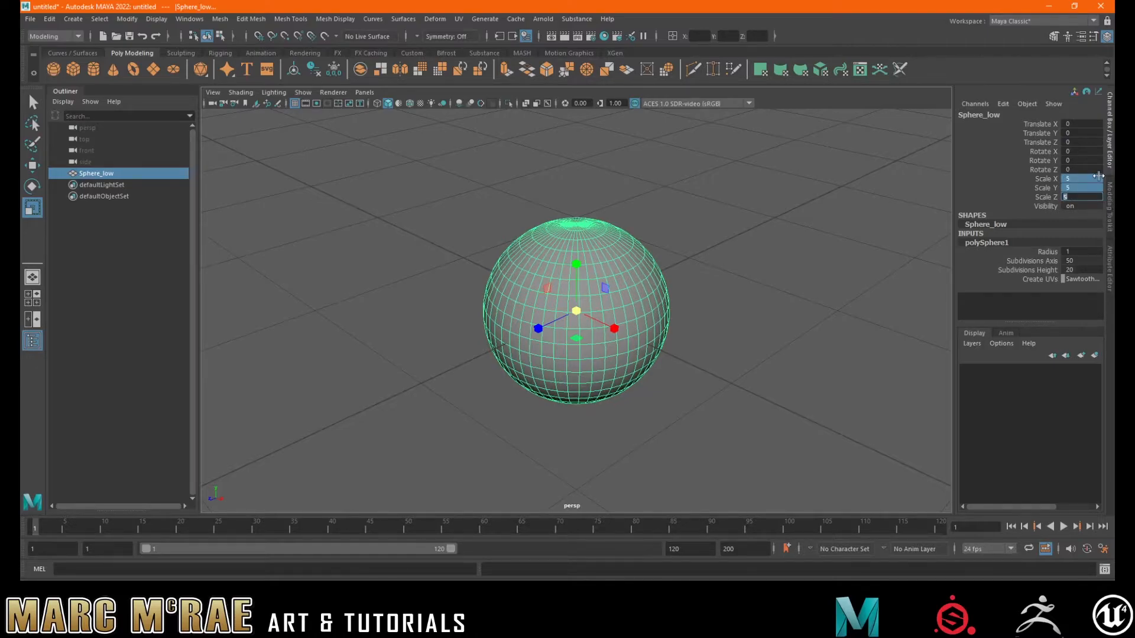
type("1")
key("Return")
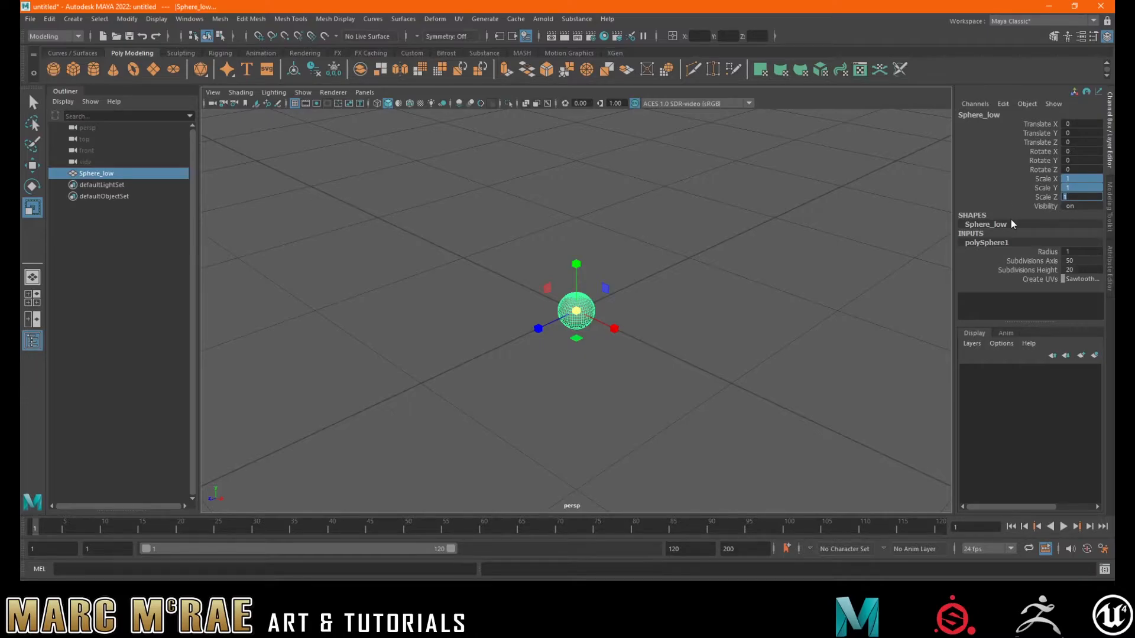
Step: Look at the Modeling Toolkit, and examine the sphere's transform, shape, polySphere1, initialShadingGroup and lambert1 nodes in the Attribute Editor
left_click(1110, 215)
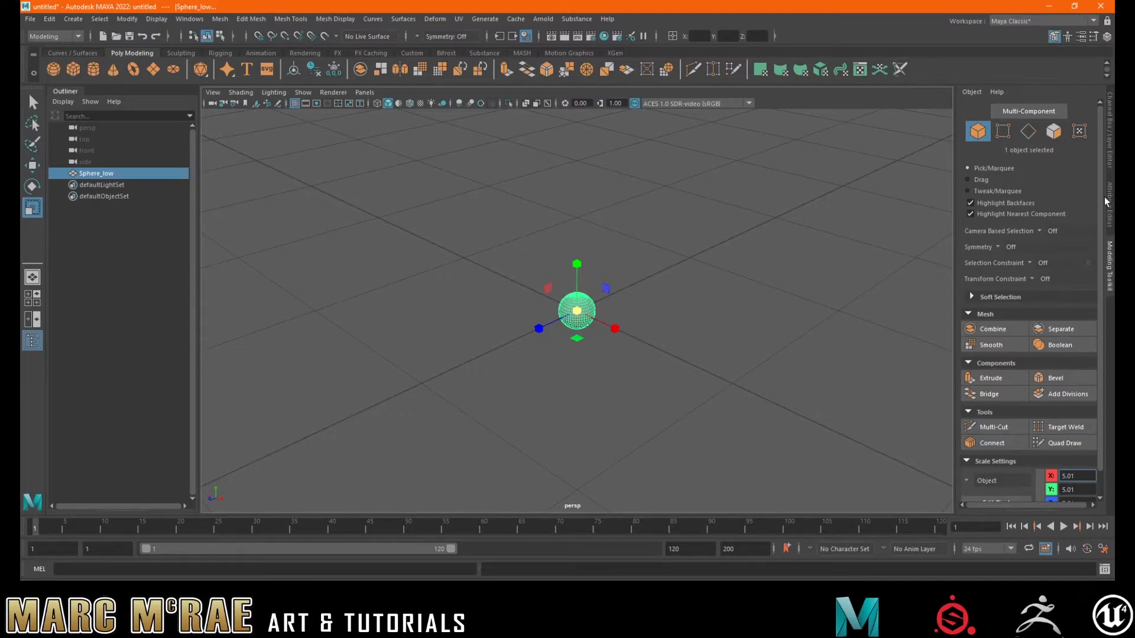
left_click(1110, 197)
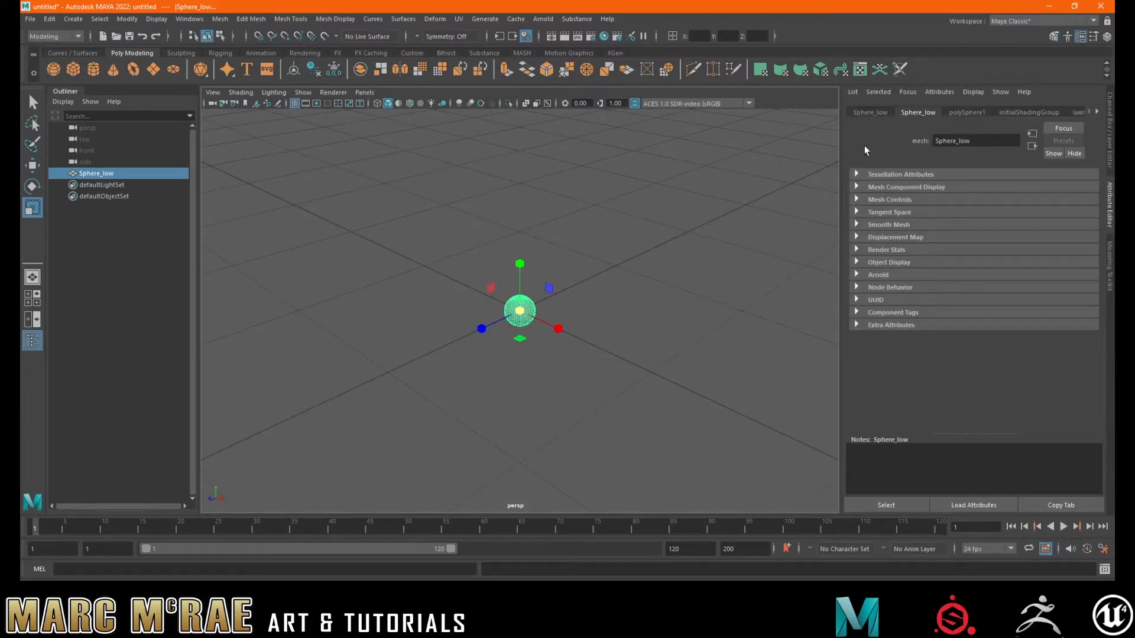
left_click(871, 114)
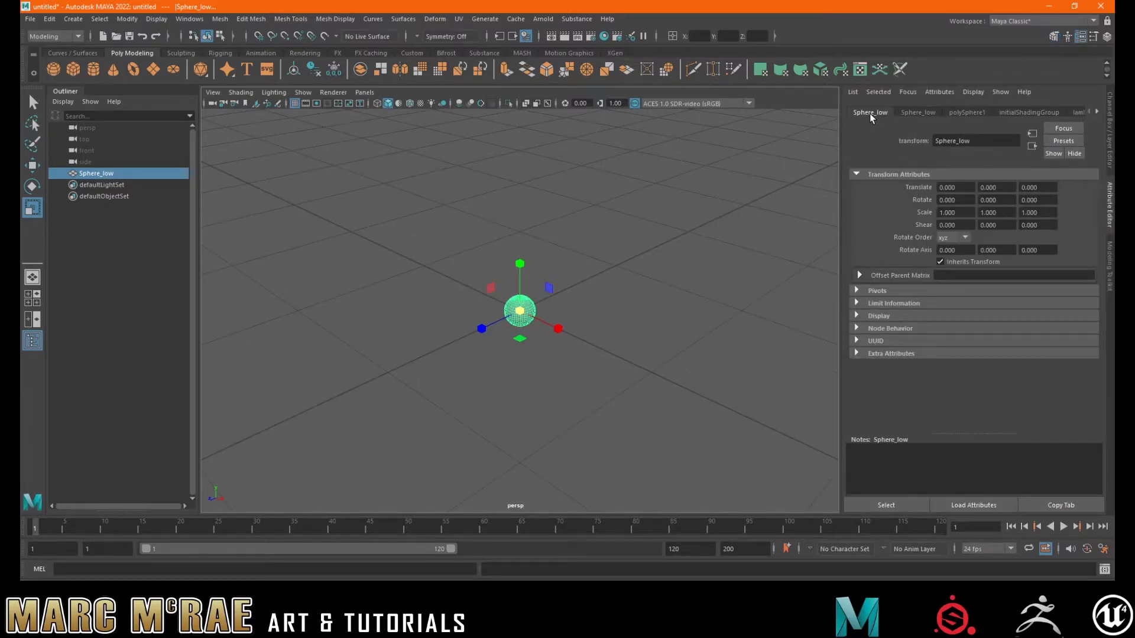
left_click(916, 112)
left_click(873, 112)
left_click(964, 112)
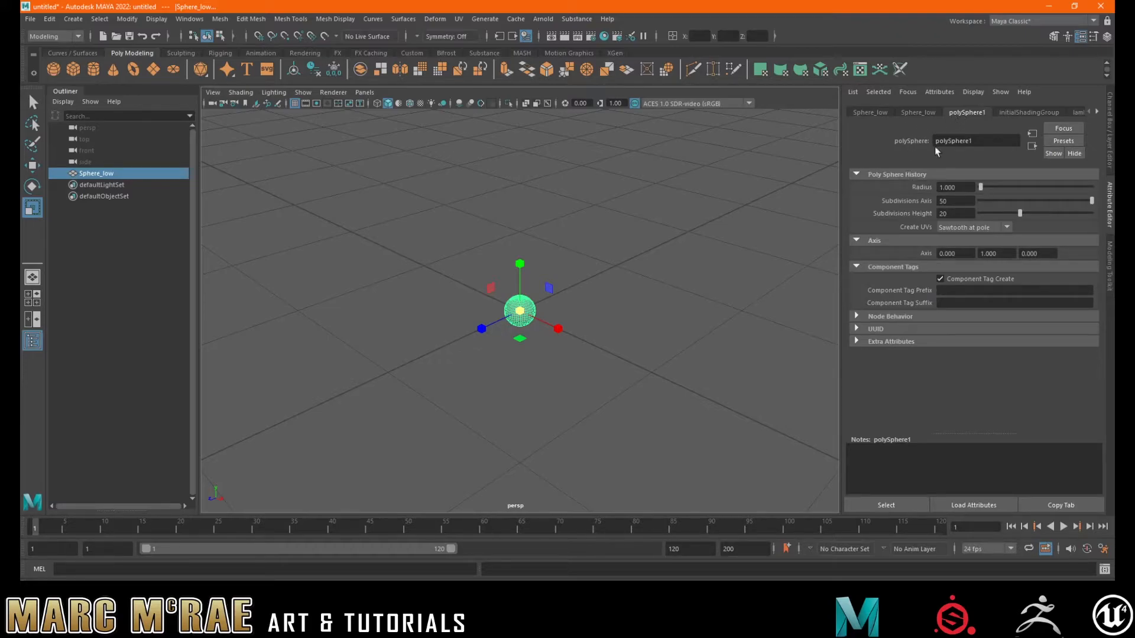
left_click(1014, 114)
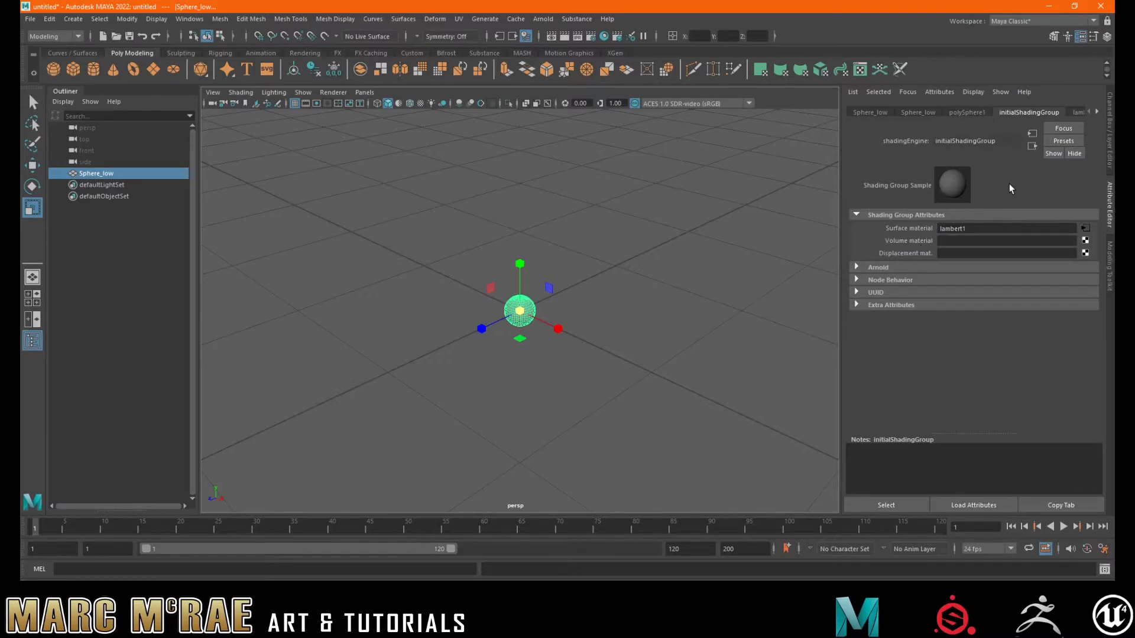
left_click(1077, 112)
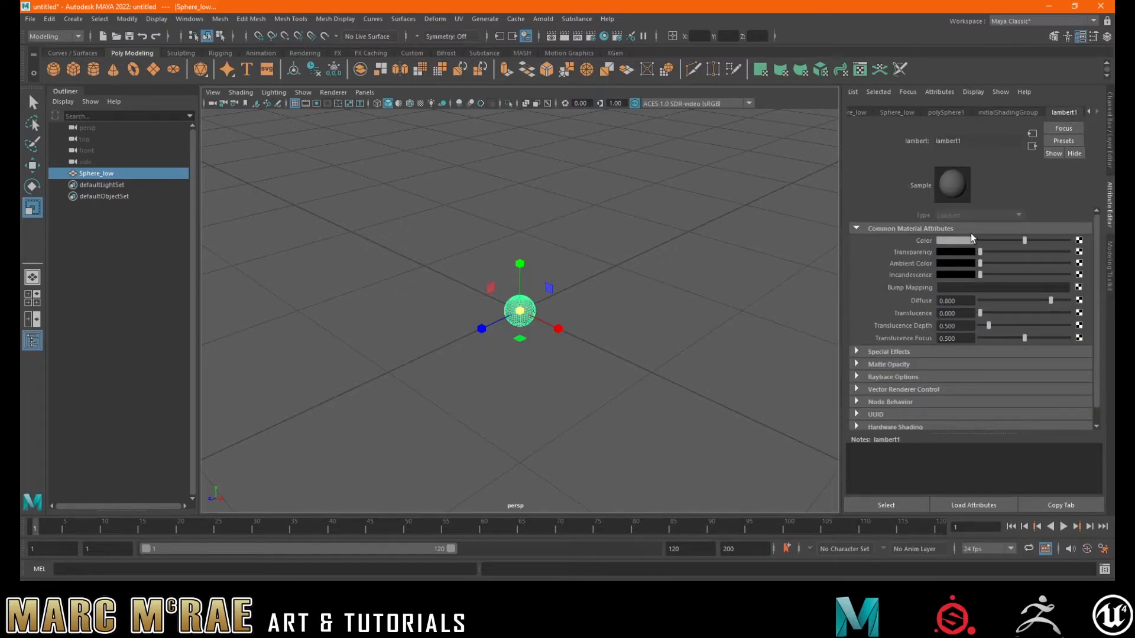
Step: Examine the polySphere1 attributes, including Node Behavior, UUID and the Create UVs options, without changing them
left_click(940, 112)
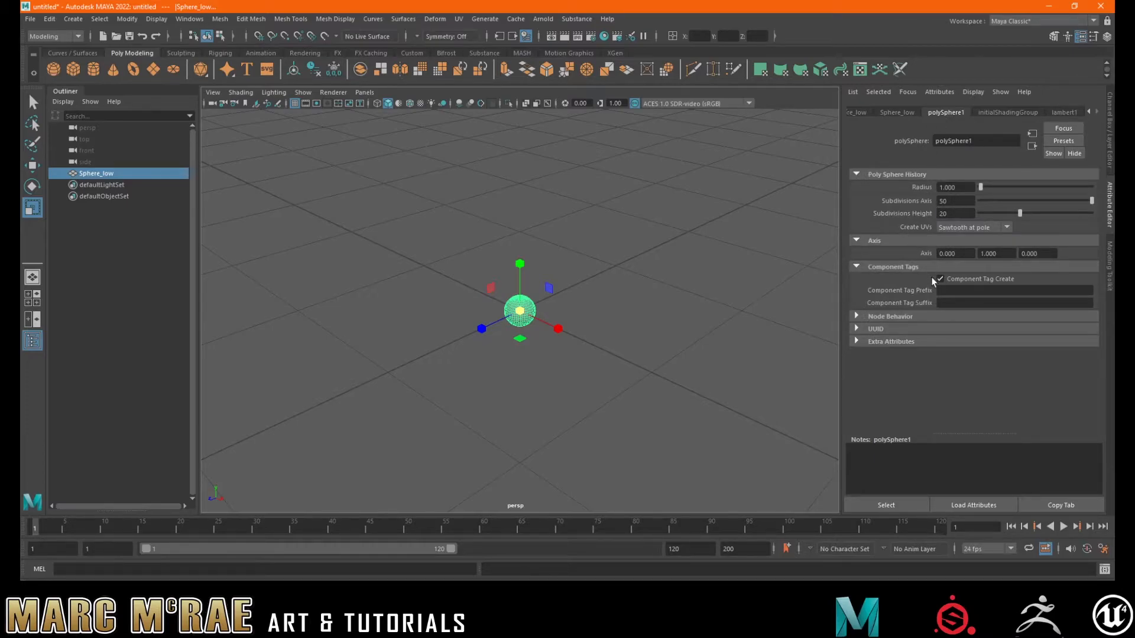
left_click(856, 317)
left_click(856, 317)
left_click(857, 330)
left_click(857, 329)
left_click(1008, 228)
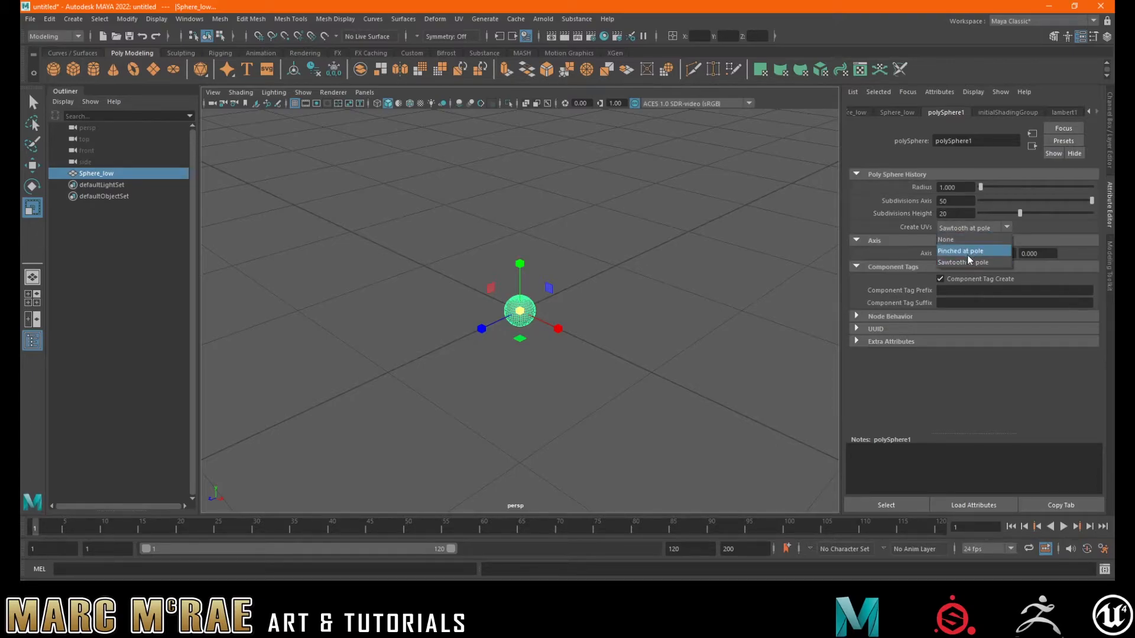
left_click(1054, 222)
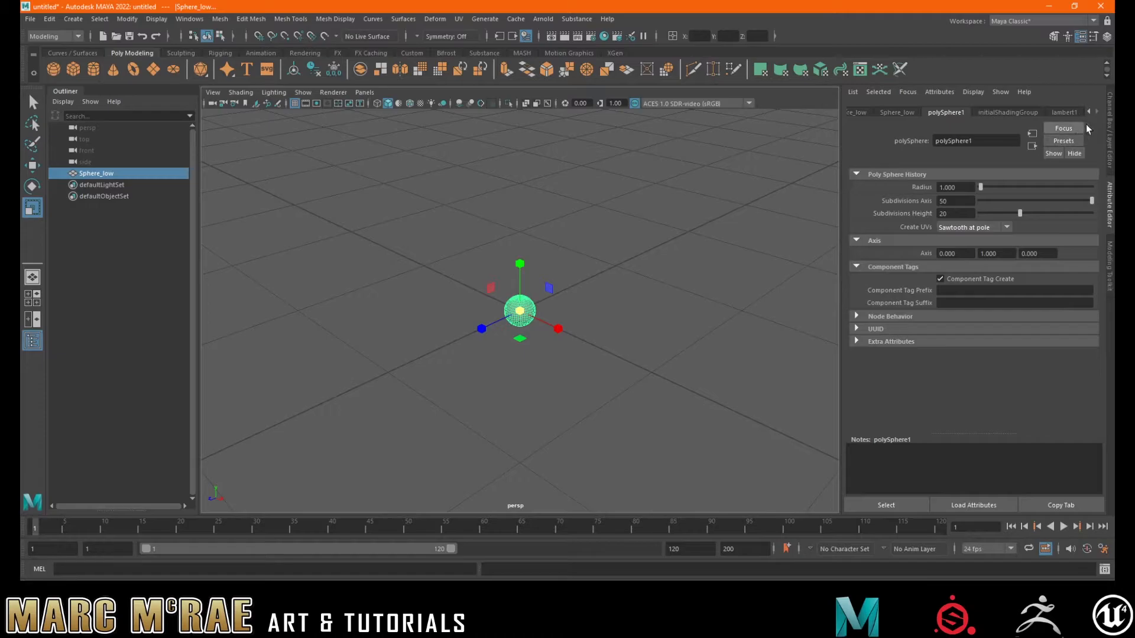
Step: Review the attributes of initialShadingGroup, lambert1, polySphere1 and the sphere's shape again, ending on its transform node
left_click(1020, 111)
left_click(1058, 113)
left_click(940, 112)
left_click(897, 112)
left_click(859, 112)
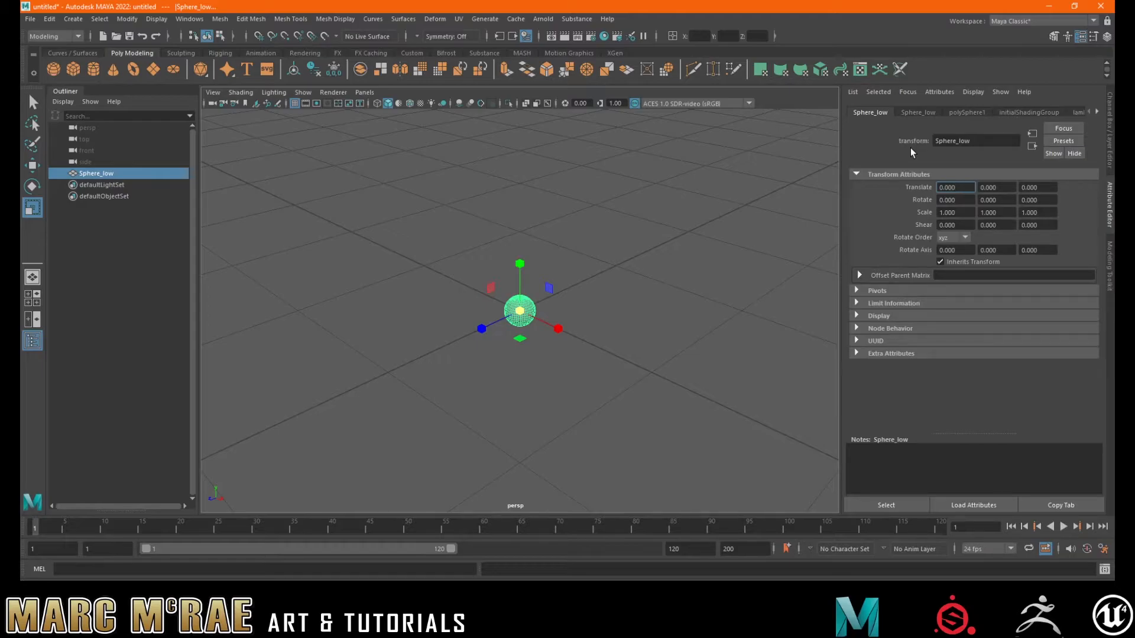
Step: Return to the Channel Box and compare the Display and Anim layer lists, ending on Display
left_click(1110, 116)
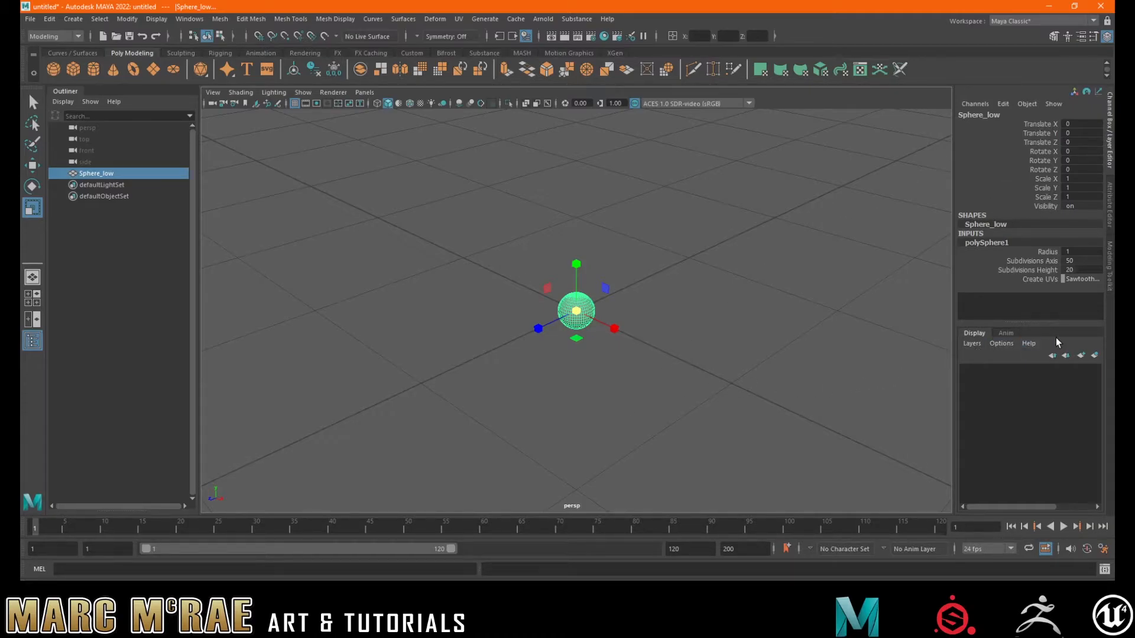
left_click(1008, 334)
left_click(982, 334)
left_click(1000, 333)
left_click(975, 334)
Step: Create a polygon cylinder and move it away from the sphere along X to about -10.2
left_click(583, 251)
left_click(576, 309)
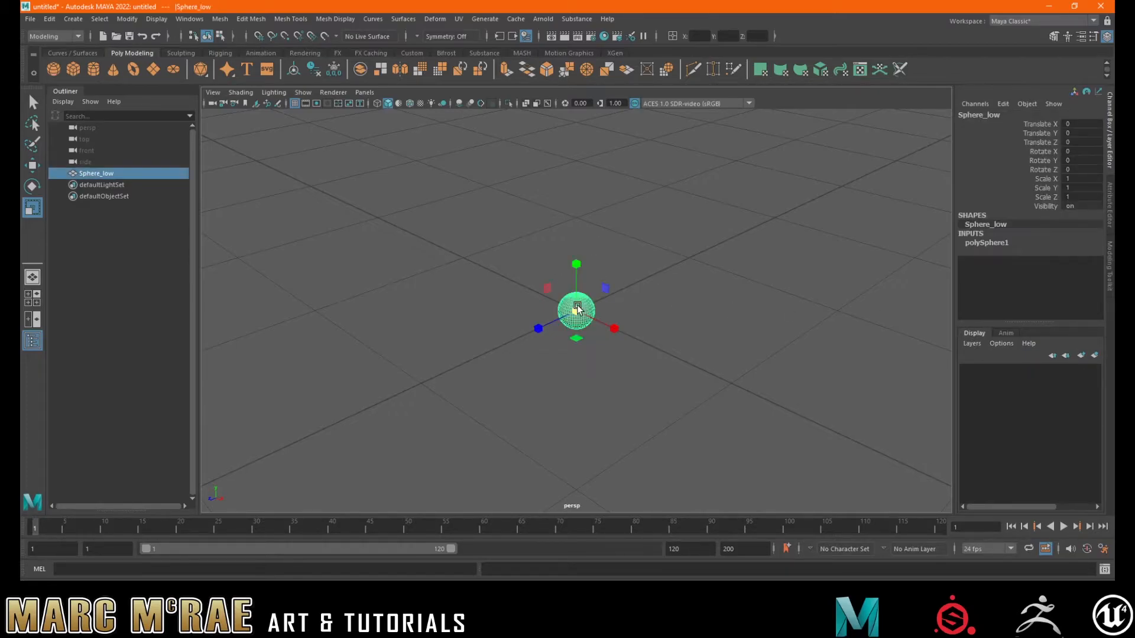
left_click(90, 70)
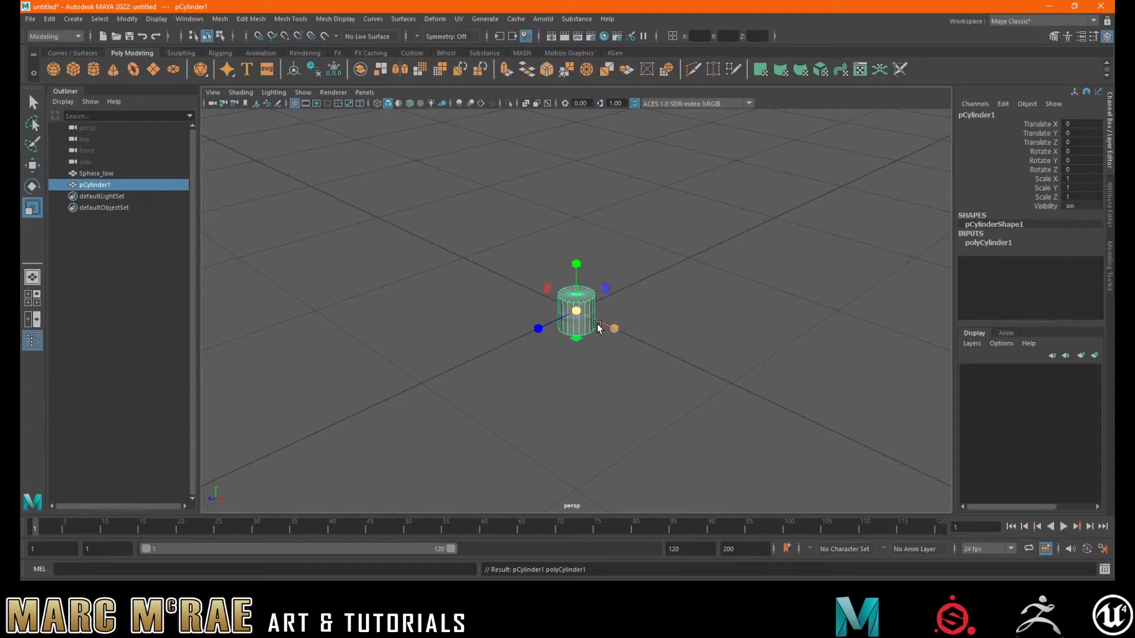
key("w")
left_click_drag(616, 328, 497, 278)
Step: Select the sphere and create a new empty display layer
left_click(705, 332)
left_click(585, 311)
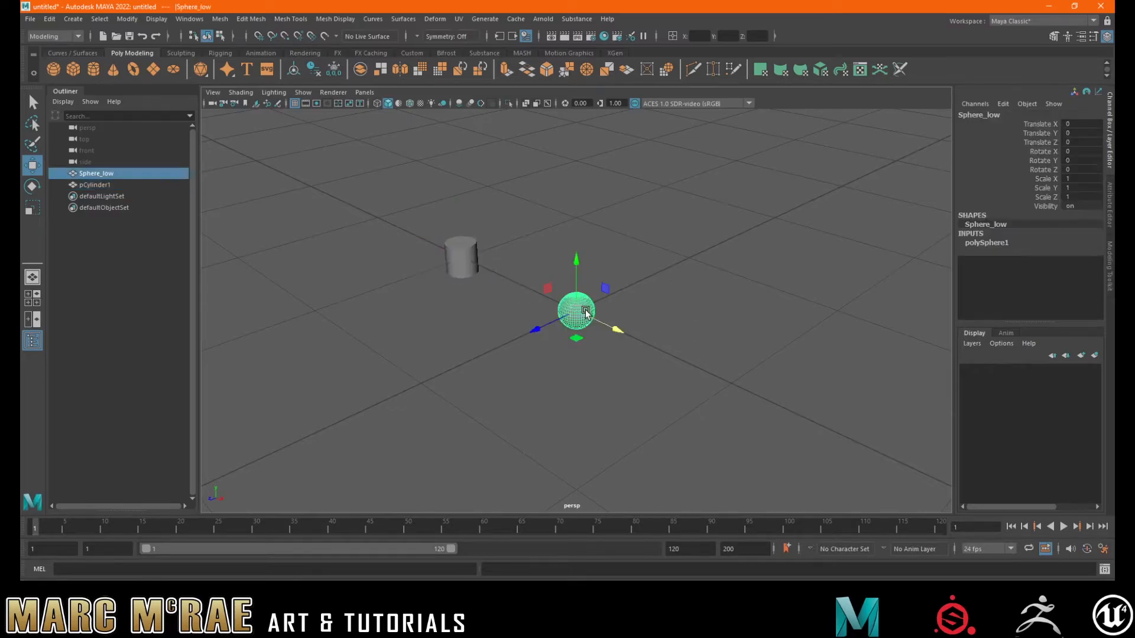
left_click(465, 259)
left_click(577, 309)
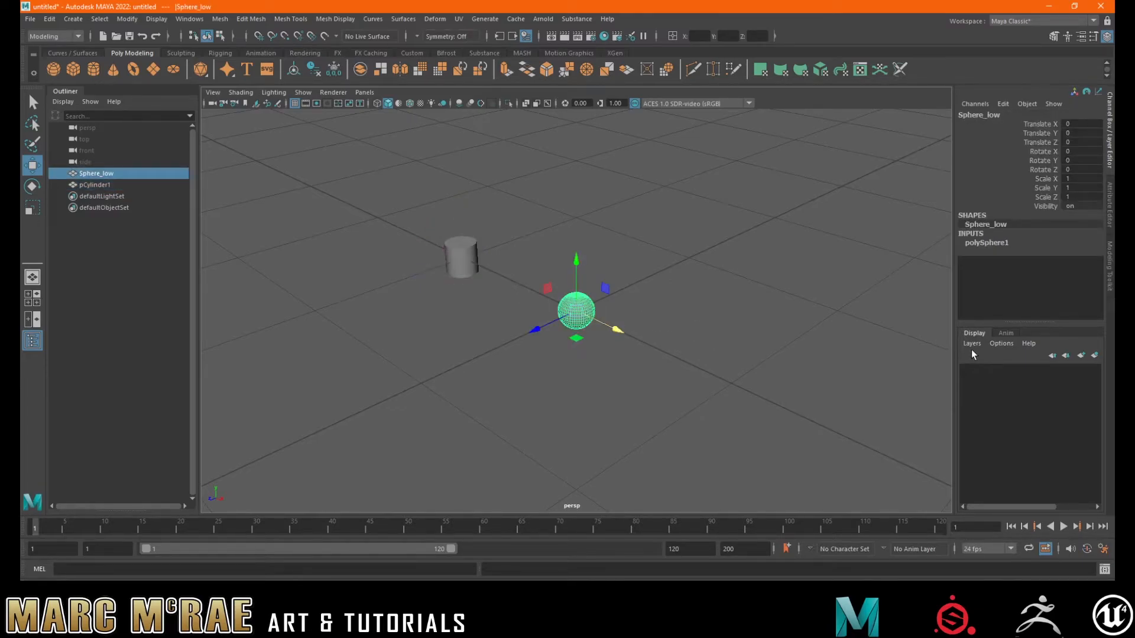
left_click(1081, 356)
left_click(1029, 371)
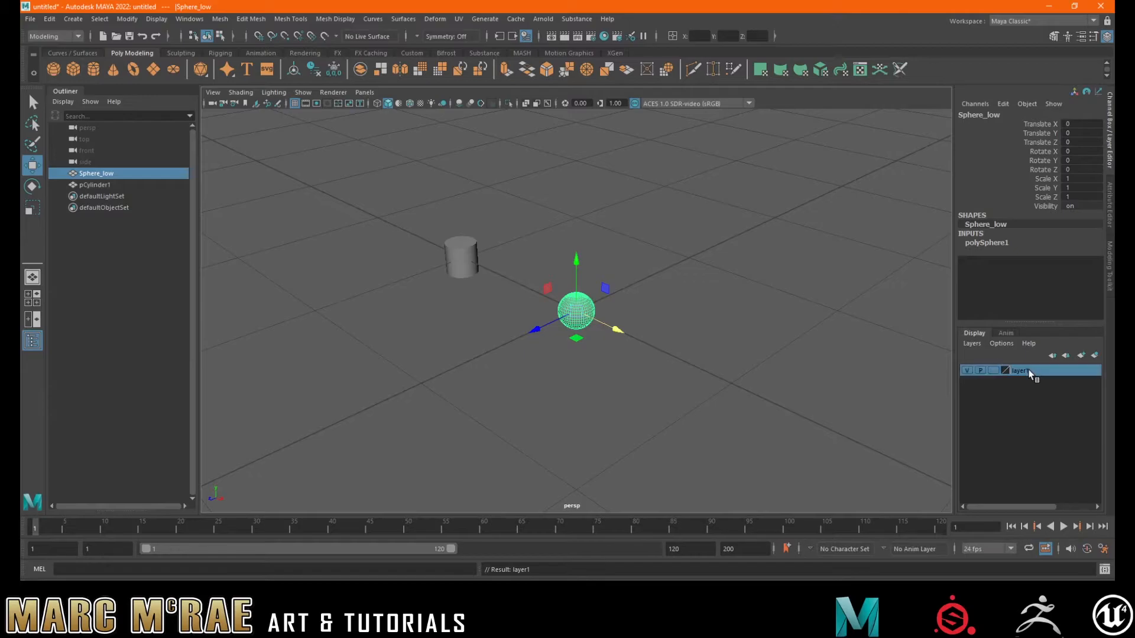
Step: Rename the new display layer Sphere_layer and save the layer settings
double_click(1029, 370)
key("BackSpace")
key("BackSpace")
key("BackSpace")
key("BackSpace")
key("BackSpace")
key("BackSpace")
type("Sphere_")
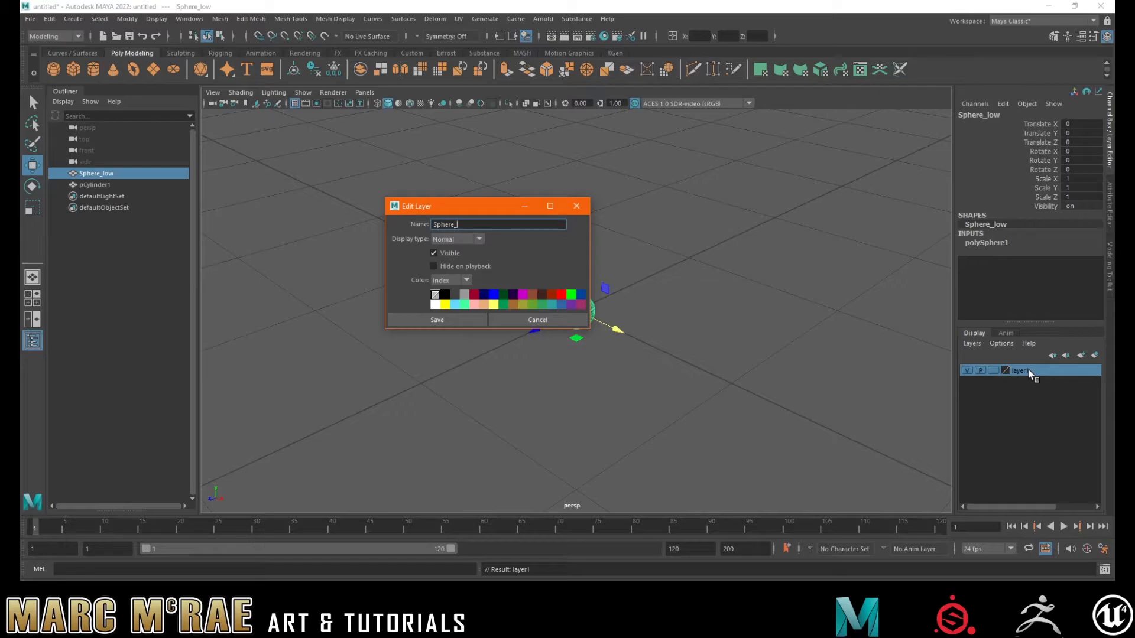
type("layer")
key("Return")
left_click(452, 318)
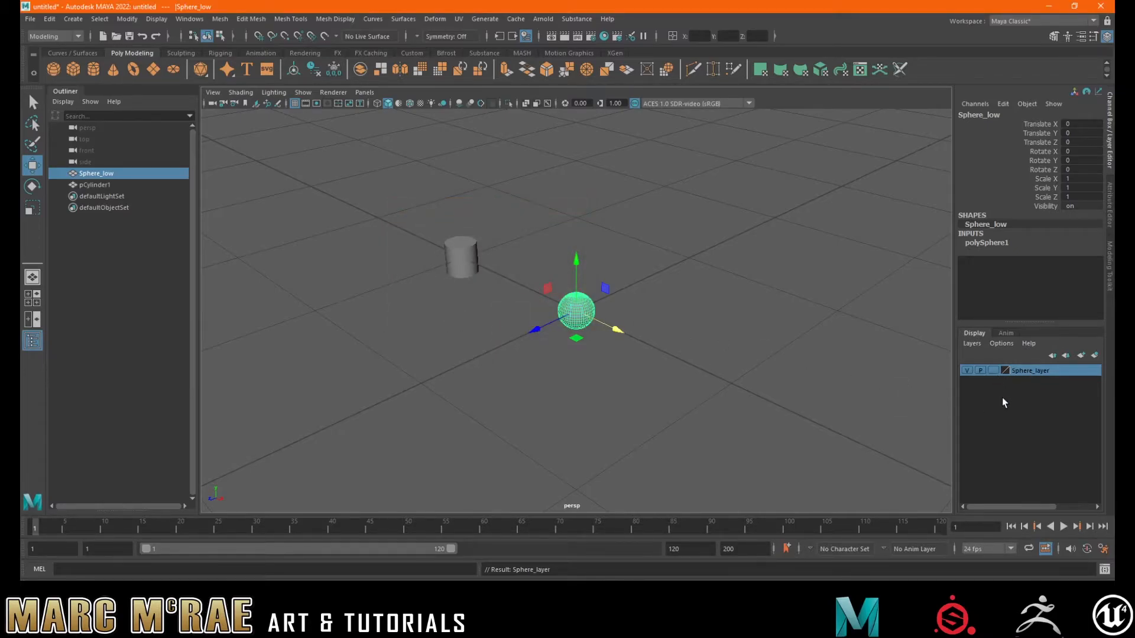
Step: Reselect the sphere and add it to Sphere_layer
left_click(551, 304)
left_click(579, 309)
right_click(1025, 373)
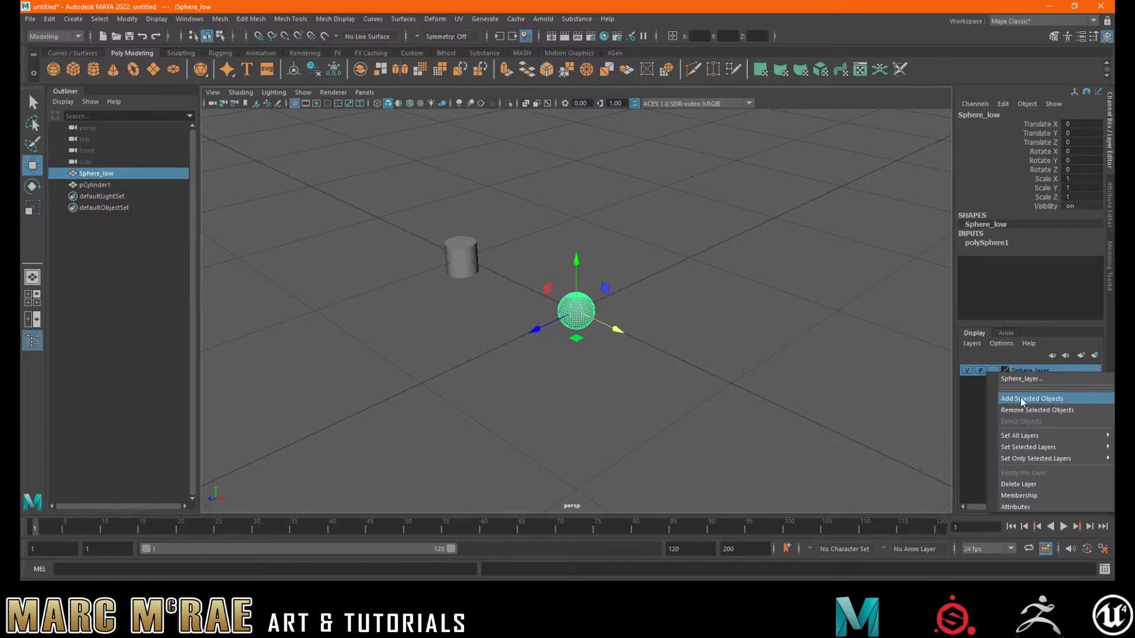
left_click(1020, 398)
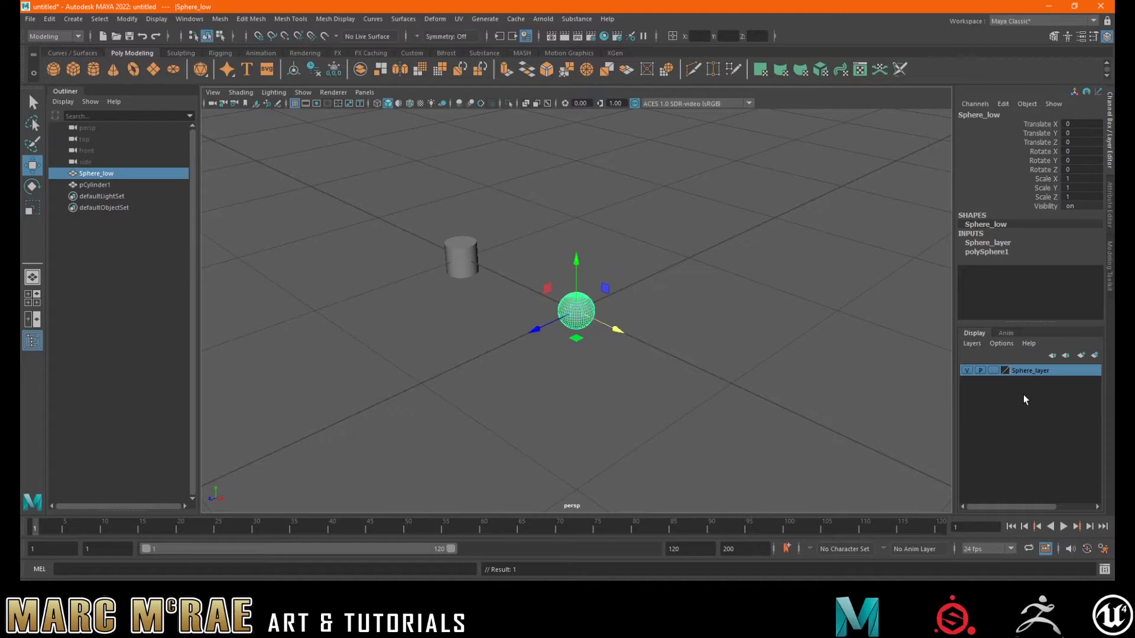
Step: Deselect and reselect the sphere, and expand its polySphere1 inputs to check them alongside Sphere_layer
left_click(908, 335)
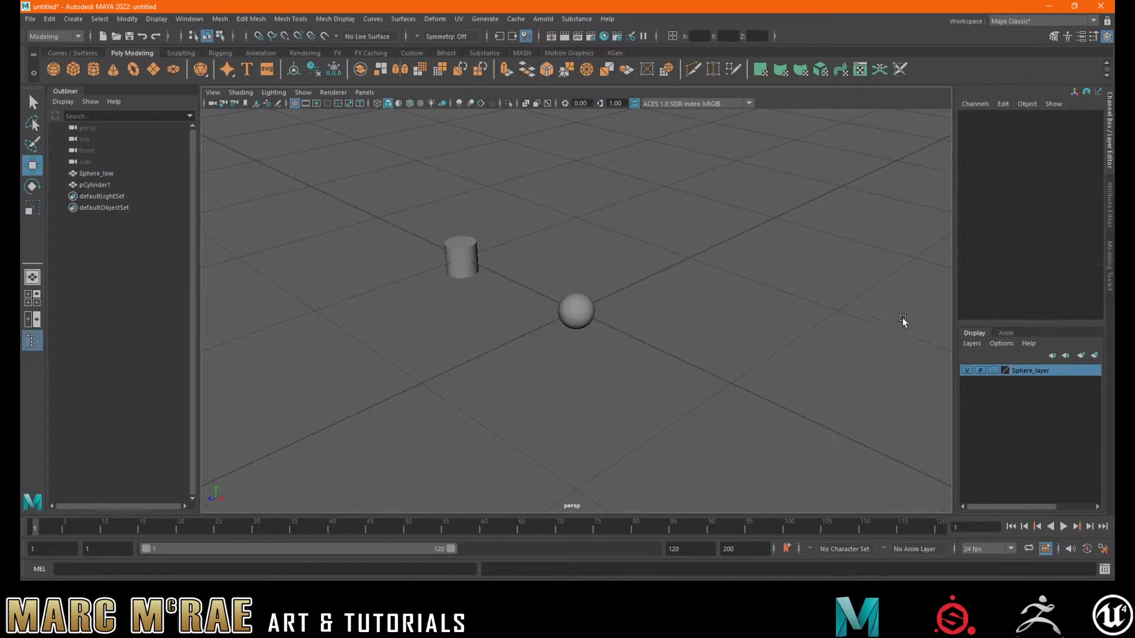
left_click(593, 314)
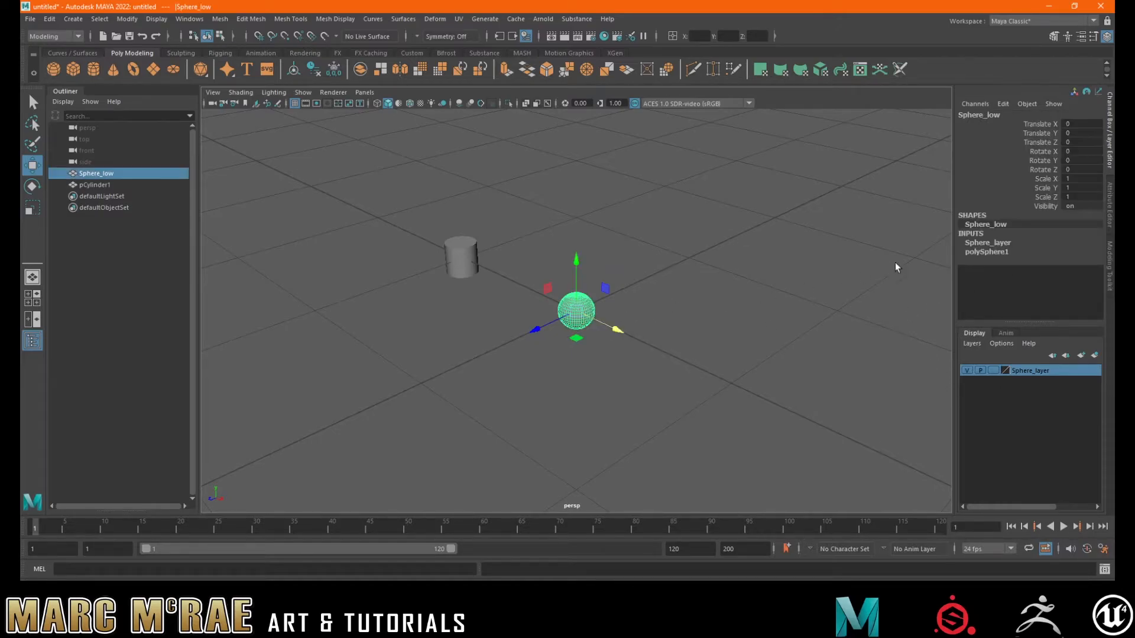
left_click(986, 252)
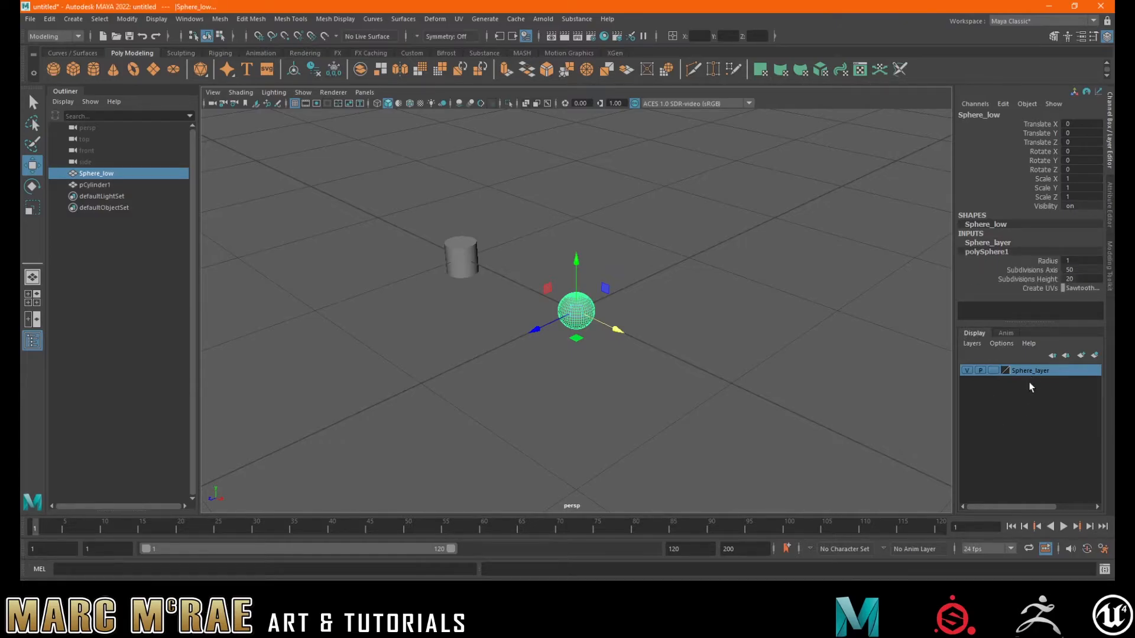
Step: Hide Sphere_layer, select the cylinder, and toggle the layer's visibility several times, leaving it visible
left_click(968, 371)
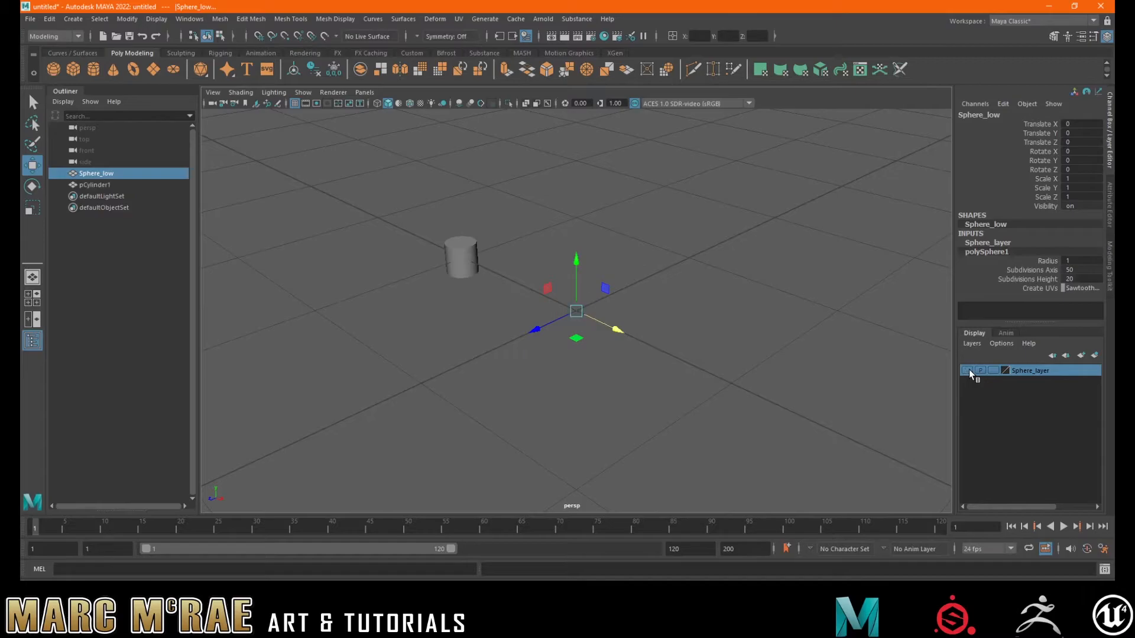
left_click(652, 386)
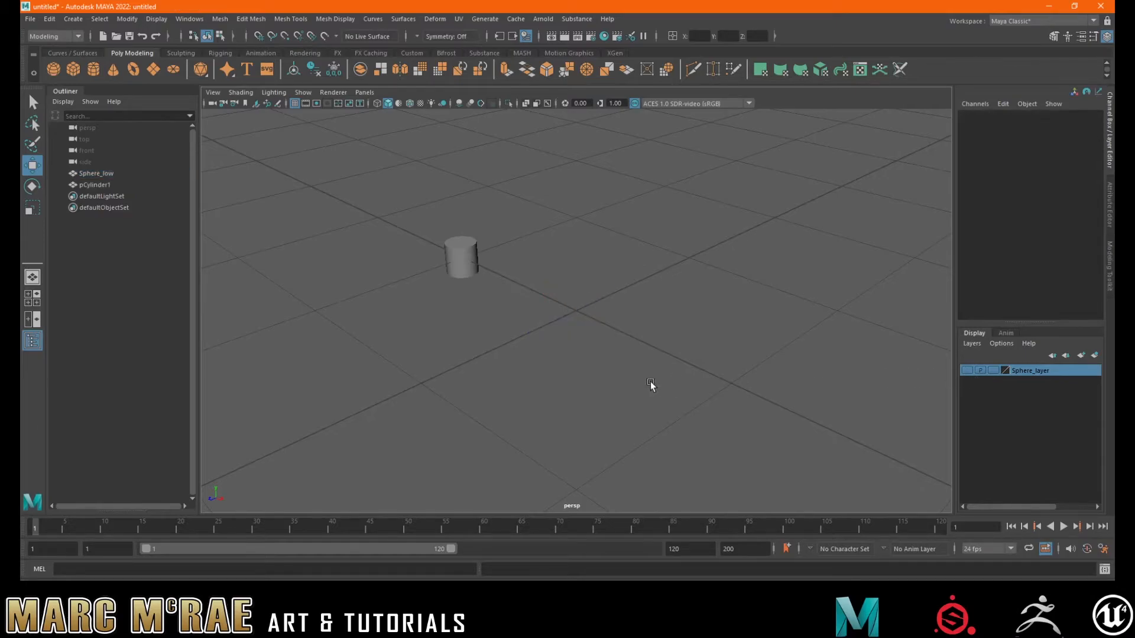
left_click(456, 261)
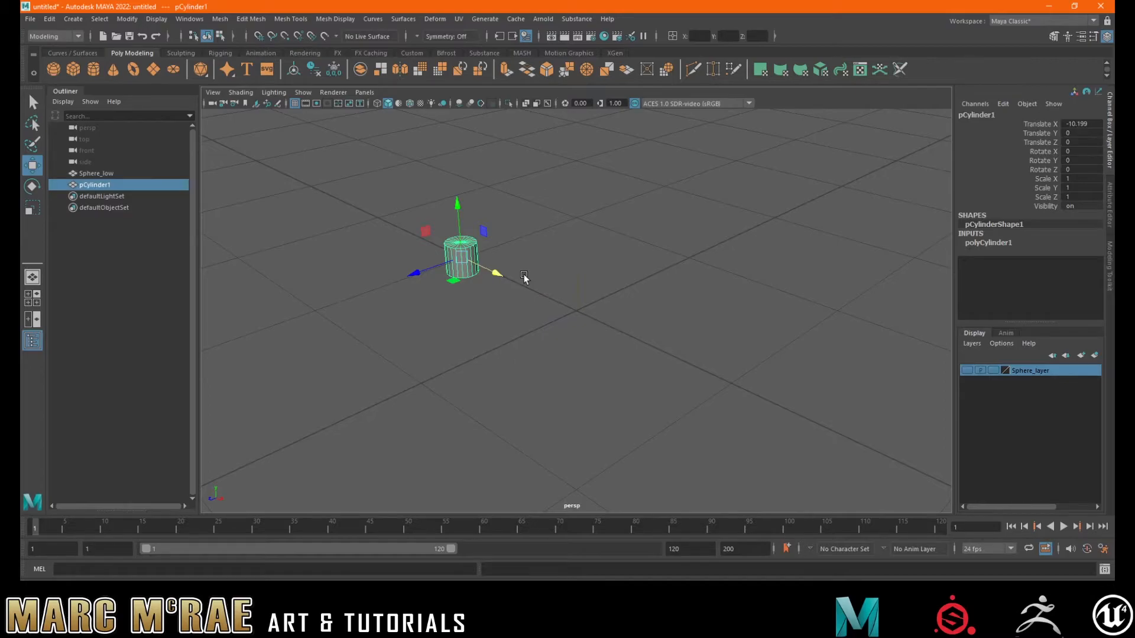
left_click(967, 371)
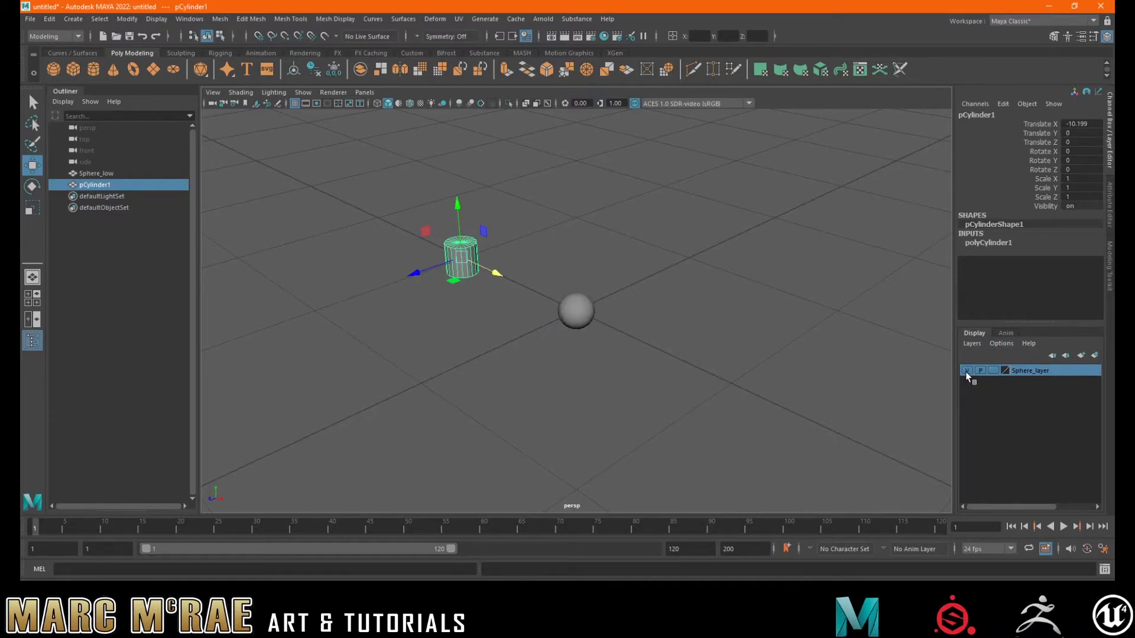
left_click(964, 371)
left_click(963, 370)
left_click(964, 370)
left_click(963, 370)
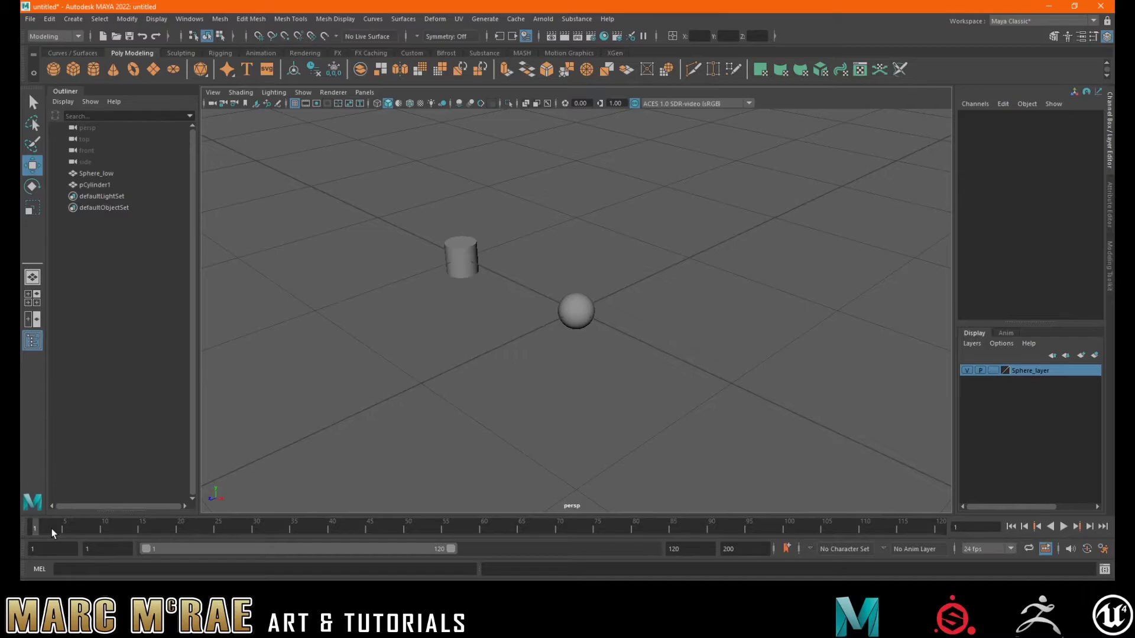
Step: Play through the timeline and resize the range slider to cover frames 70 to 146
left_click_drag(37, 527, 52, 529)
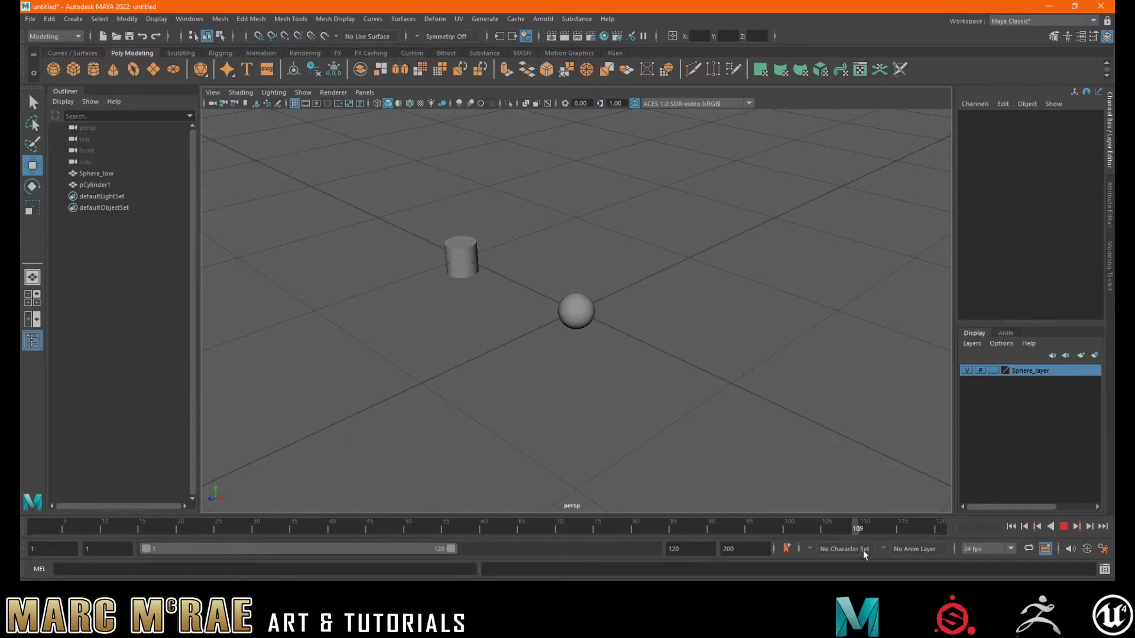
left_click_drag(949, 540, 29, 566)
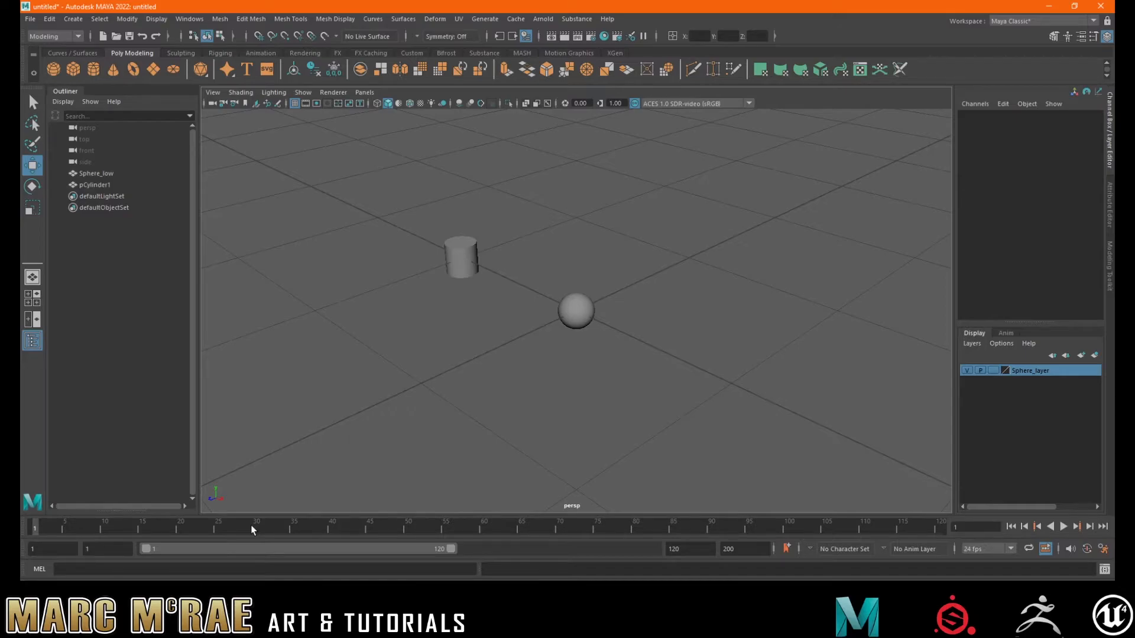
left_click_drag(453, 551, 535, 561)
left_click_drag(147, 544, 323, 557)
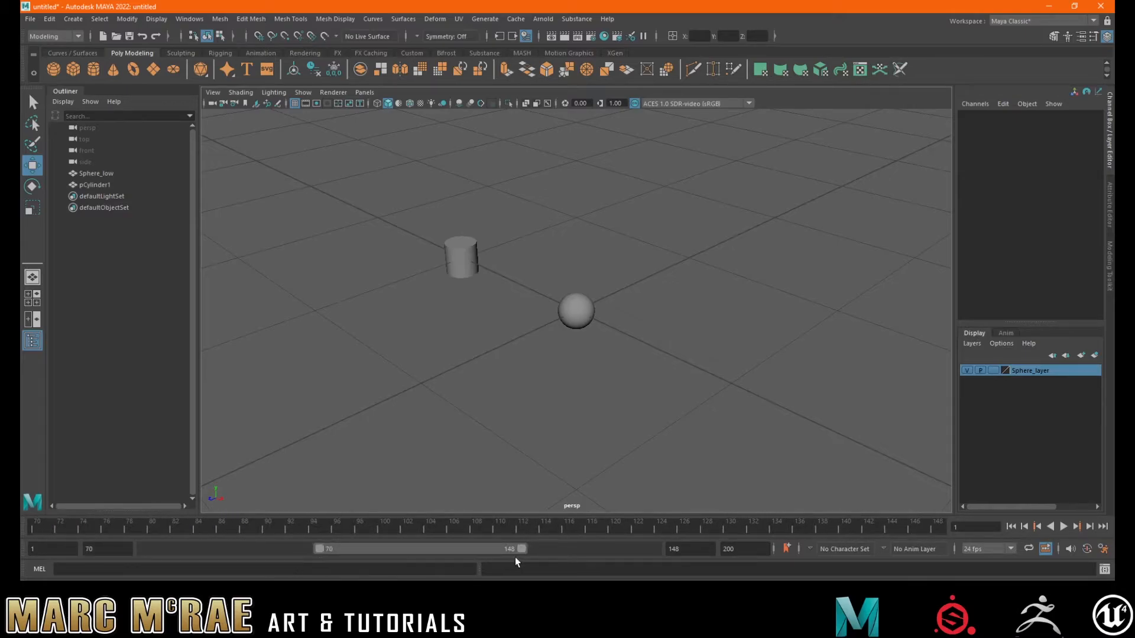
left_click_drag(525, 551, 520, 549)
Step: Set the playback range's end frame to 140 and its start frame to 66
left_click_drag(686, 549, 640, 548)
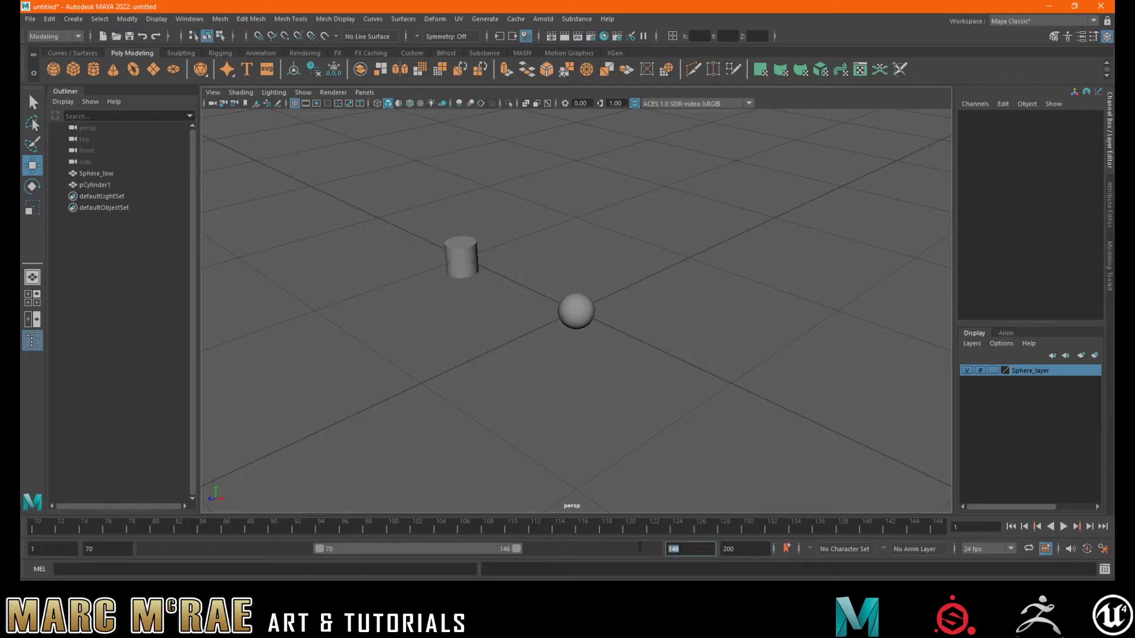
type("140")
key("Return")
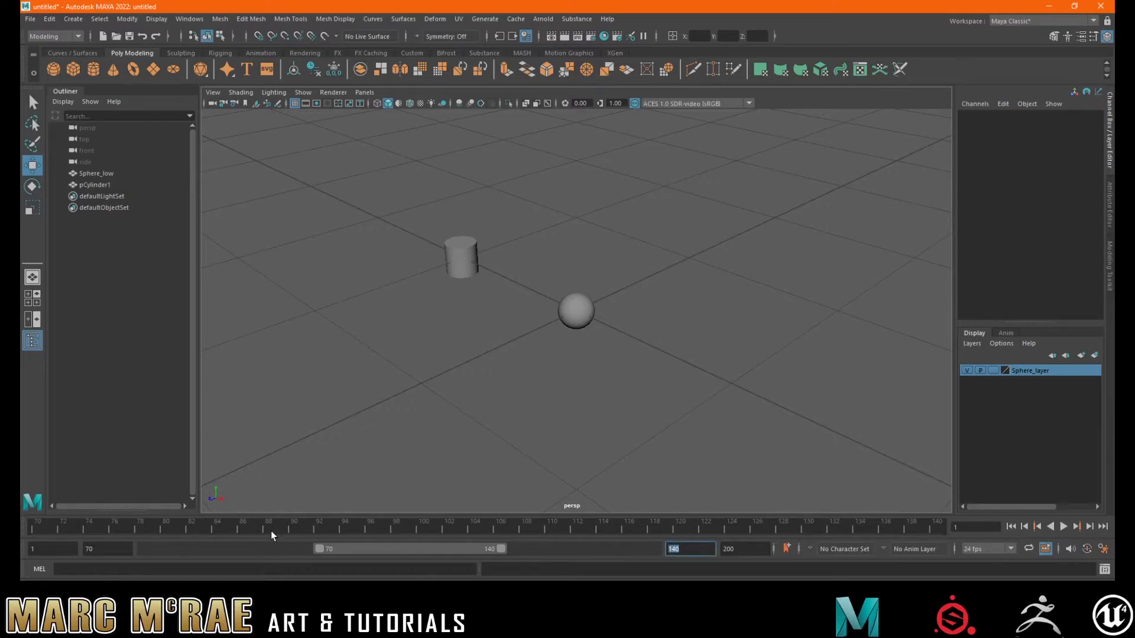
left_click_drag(112, 547, 79, 548)
type("66")
key("Return")
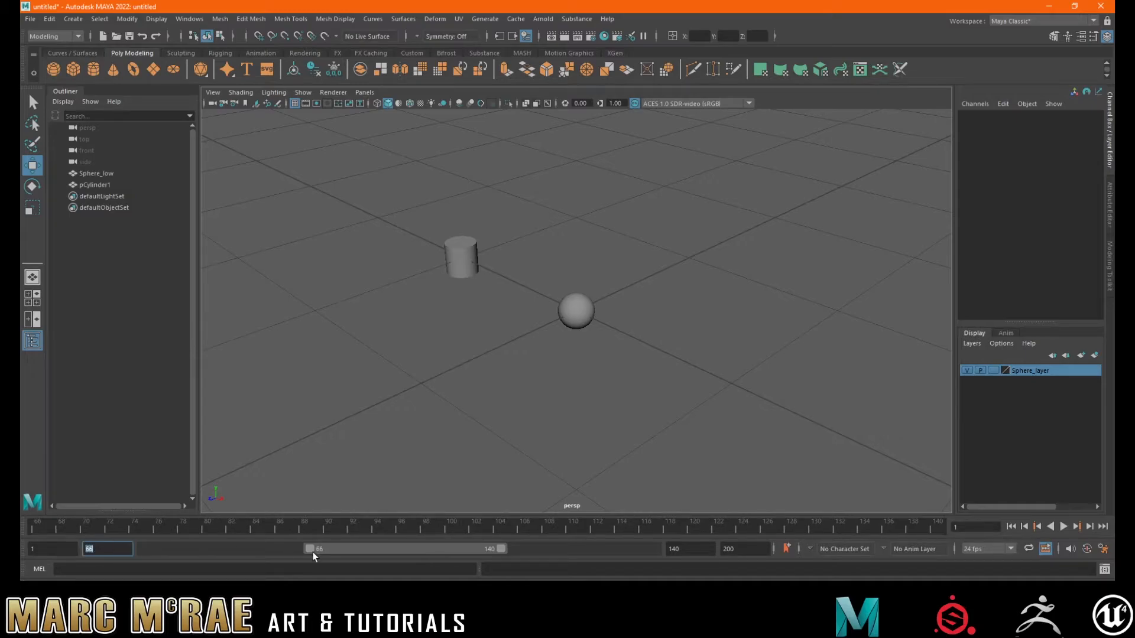
Step: Set the playback range to start at frame 1 and end at frame 200
type("1")
key("Return")
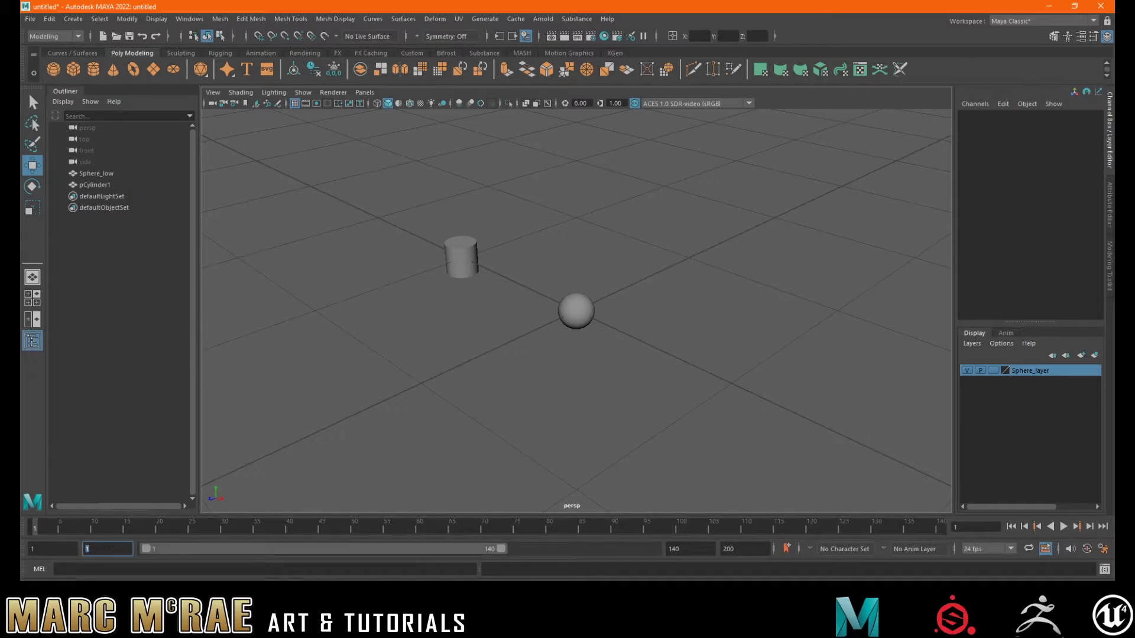
key("Tab")
type("200")
key("Return")
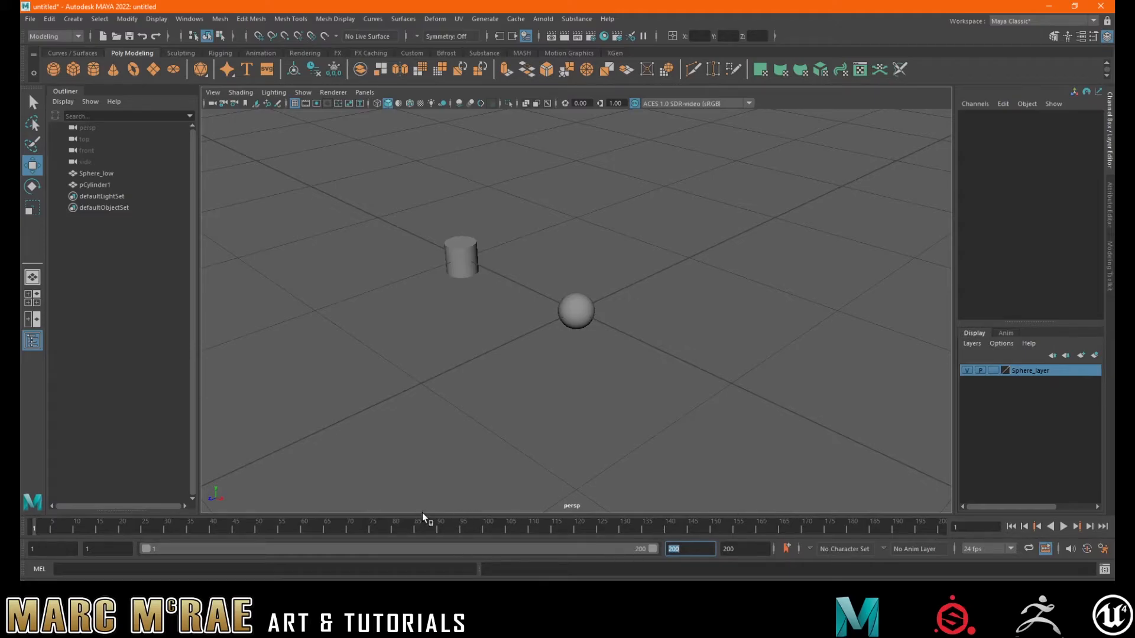
Step: Toggle the command line's scripting language between MEL and Python, leaving it on Python
left_click(39, 569)
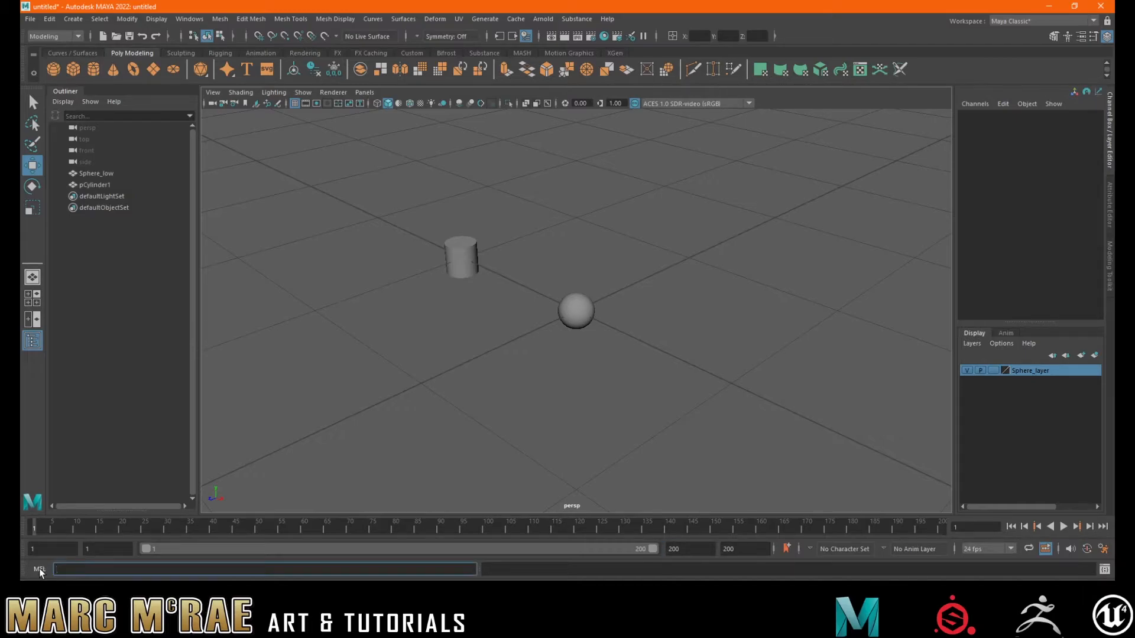
left_click(39, 568)
left_click(39, 569)
left_click(39, 569)
left_click(565, 570)
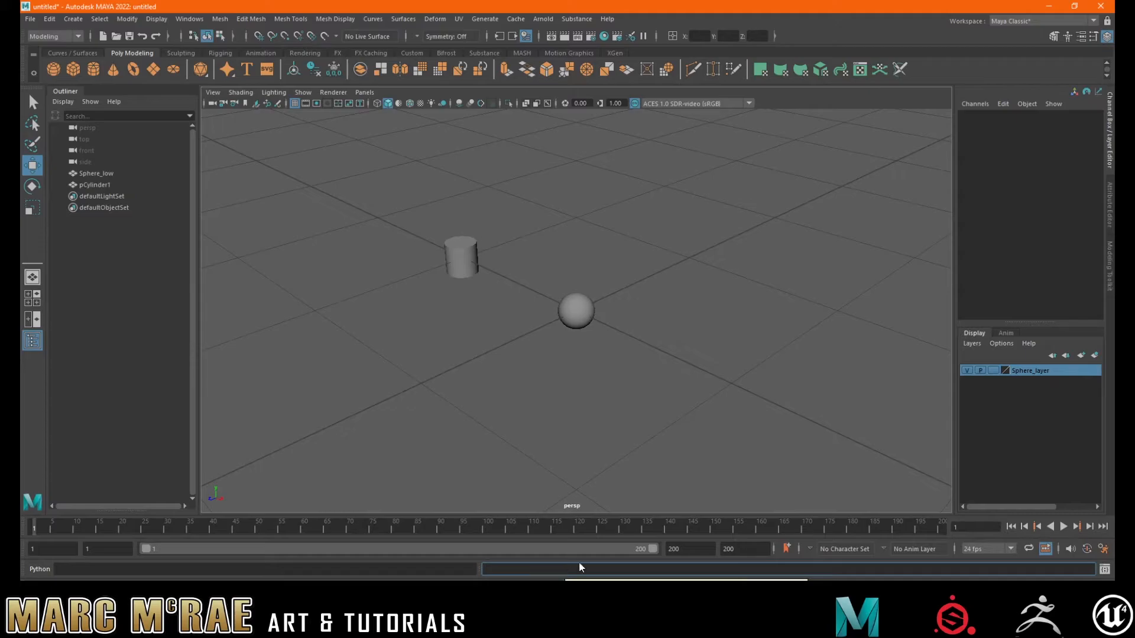
left_click(1104, 570)
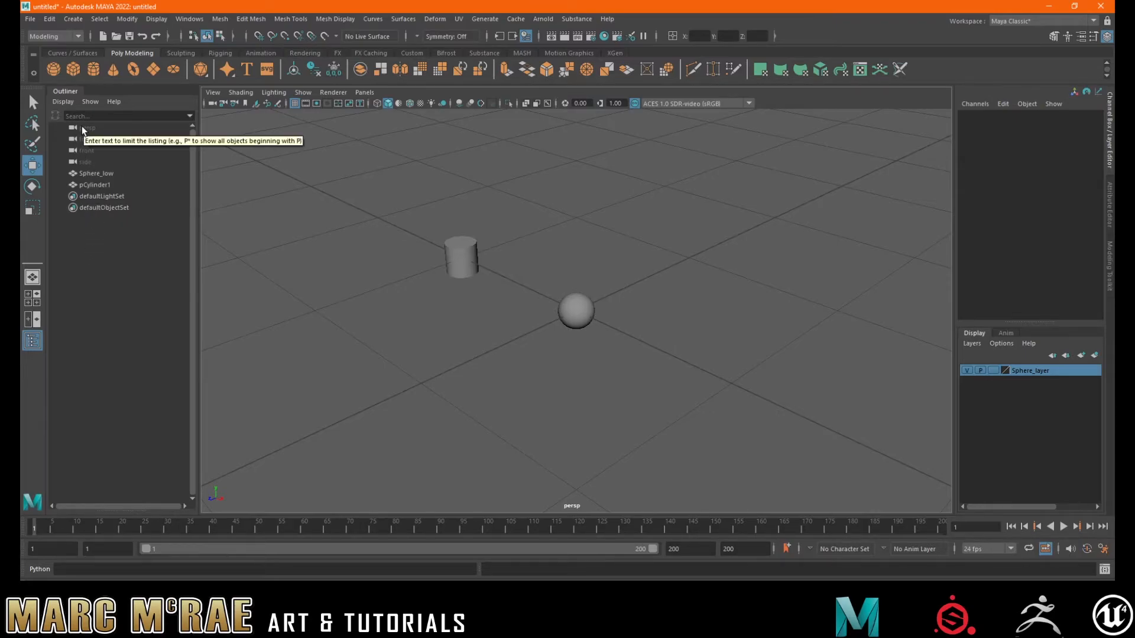
Step: Look through the Outliner entries Sphere_low, pCylinder1, defaultLightSet and defaultObjectSet by selecting each one
left_click(87, 173)
left_click(85, 184)
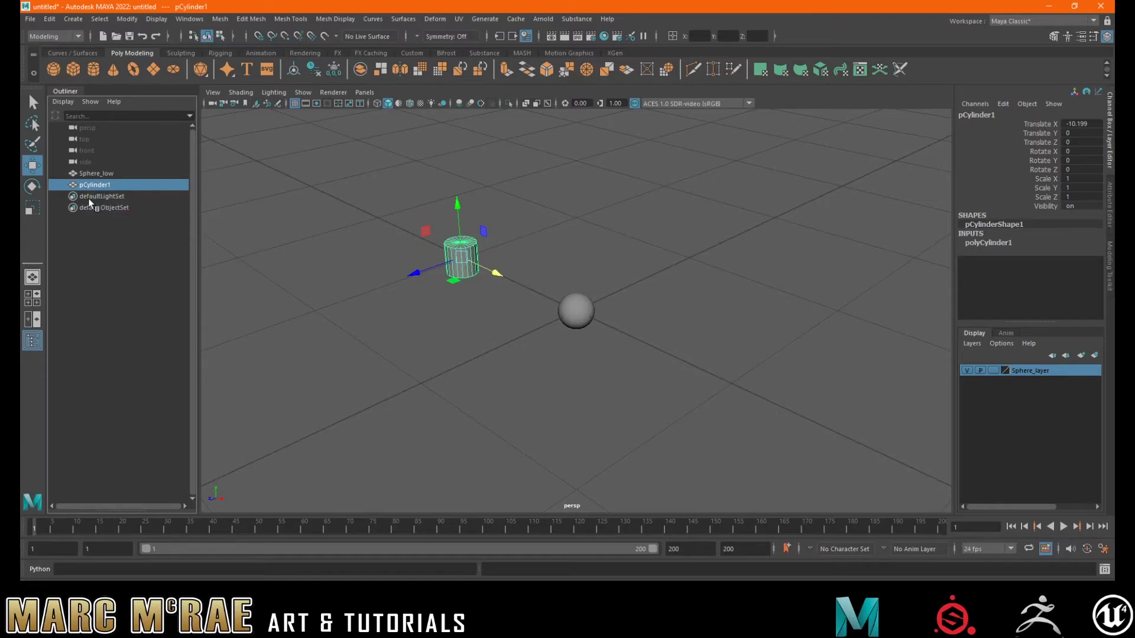
left_click(87, 197)
left_click(90, 208)
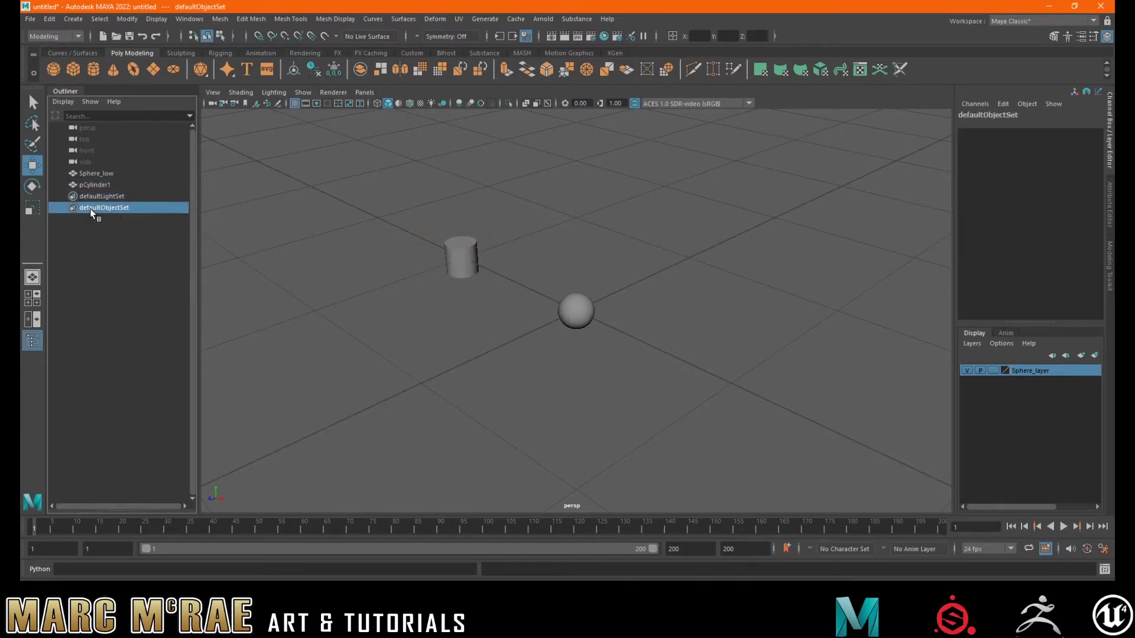
left_click(91, 201)
left_click(91, 207)
left_click(91, 197)
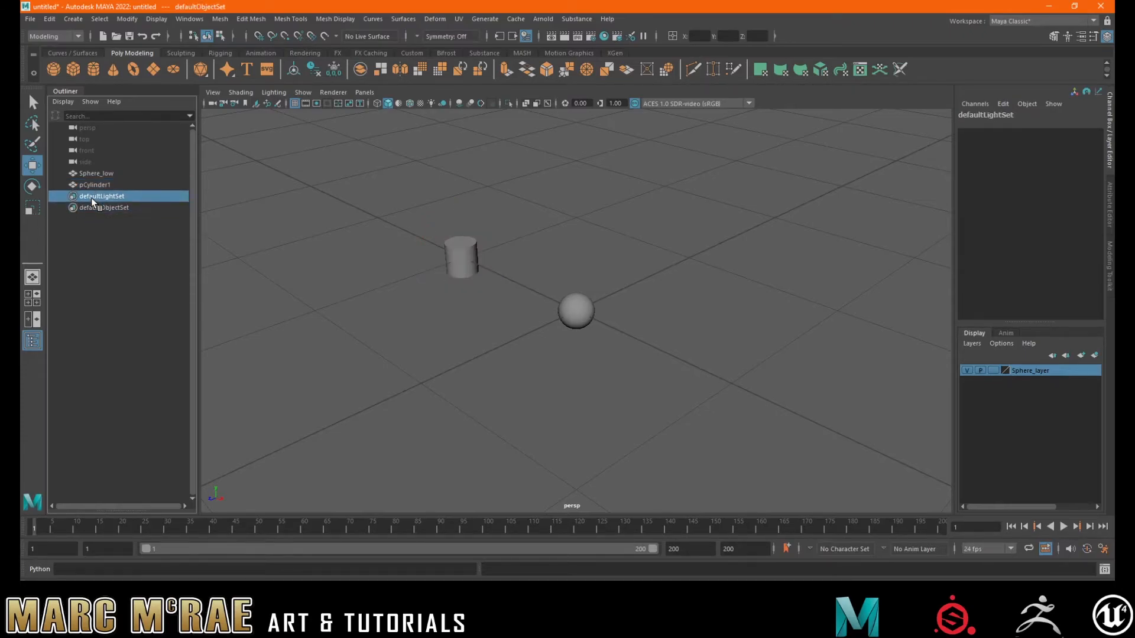
left_click(87, 208)
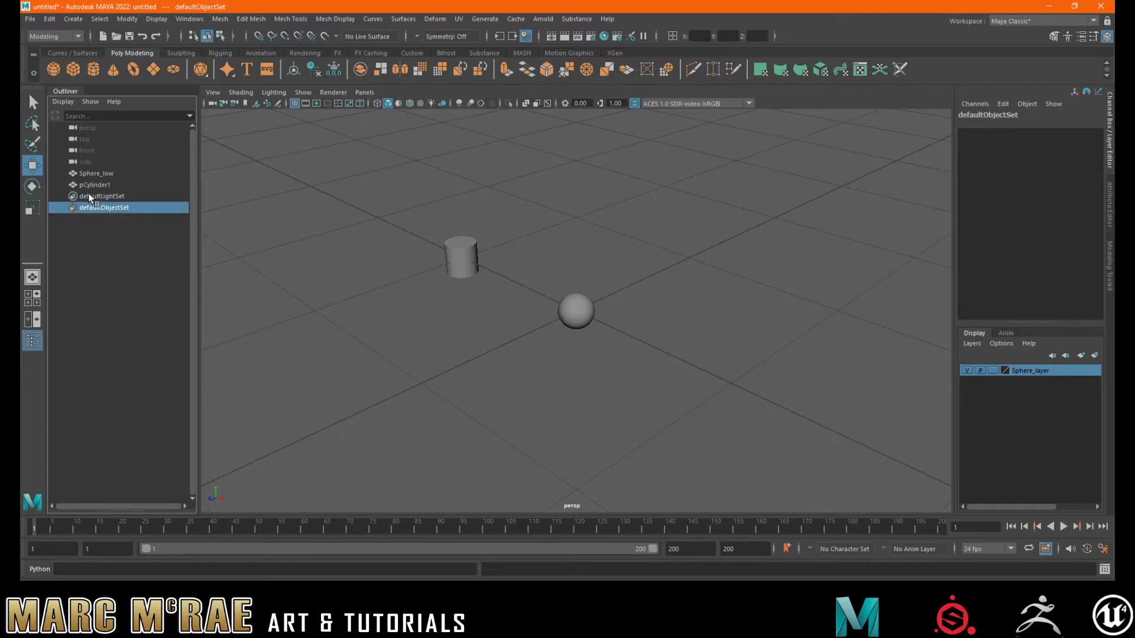
Step: Turn off DAG Objects Only in the Outliner and inspect the hardware rendering, globalCacheControl and dynController1 nodes
left_click(62, 103)
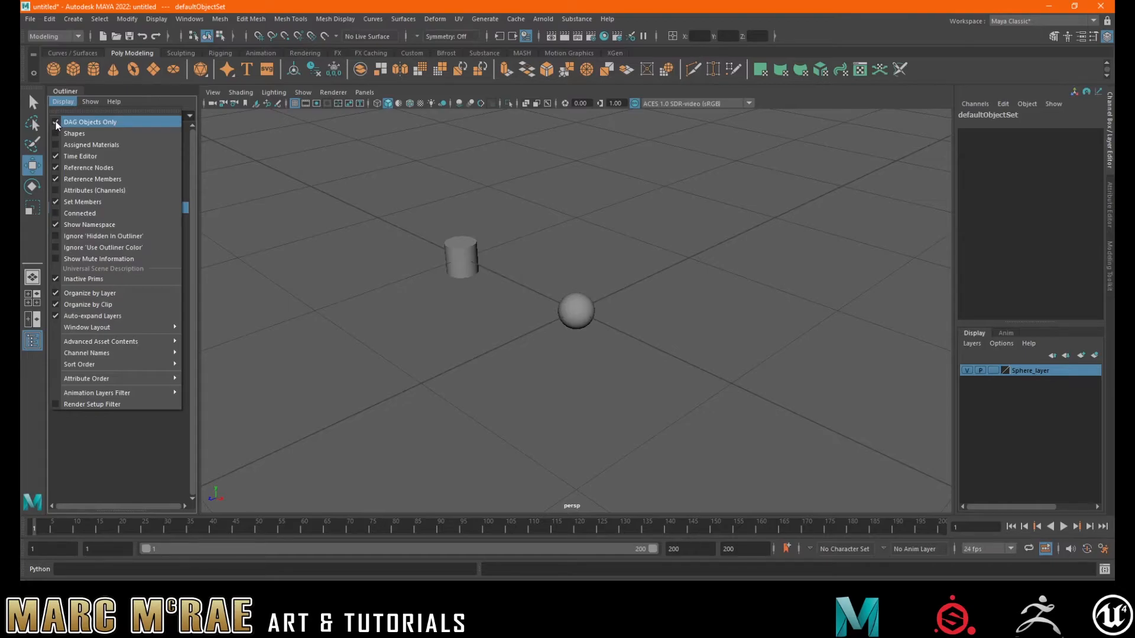
left_click(55, 122)
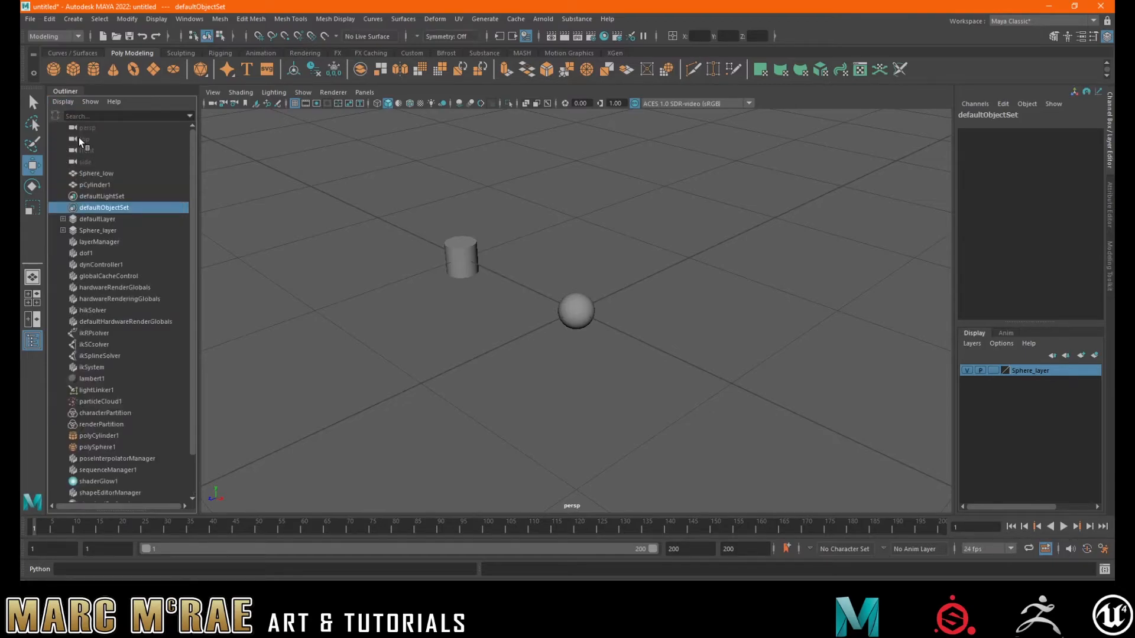
left_click(89, 299)
left_click(91, 288)
left_click(95, 276)
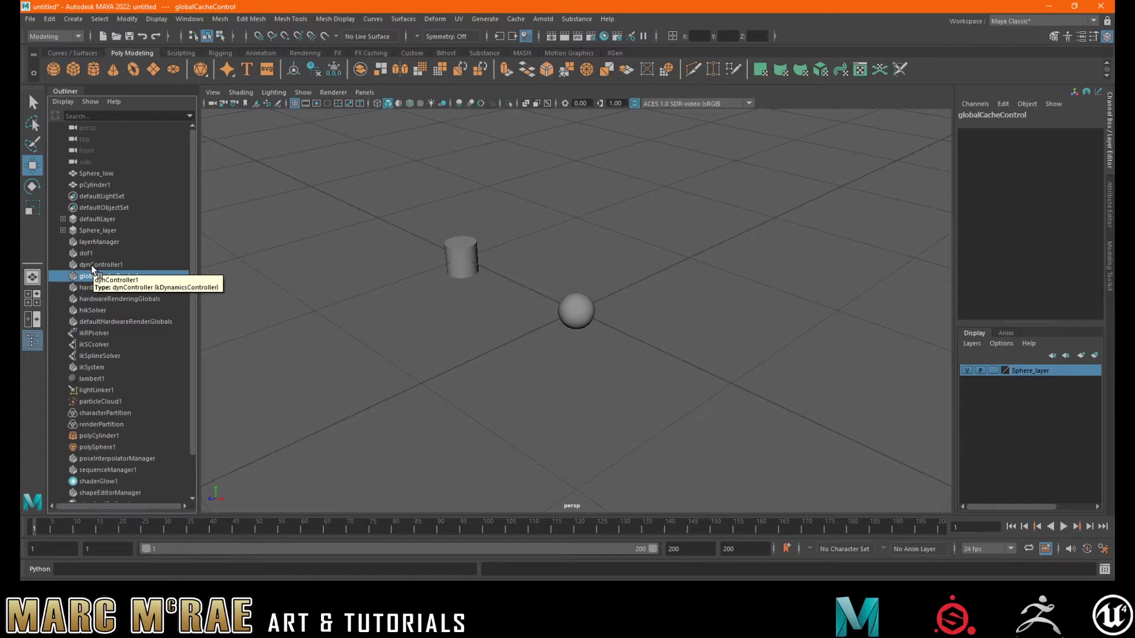
left_click(91, 265)
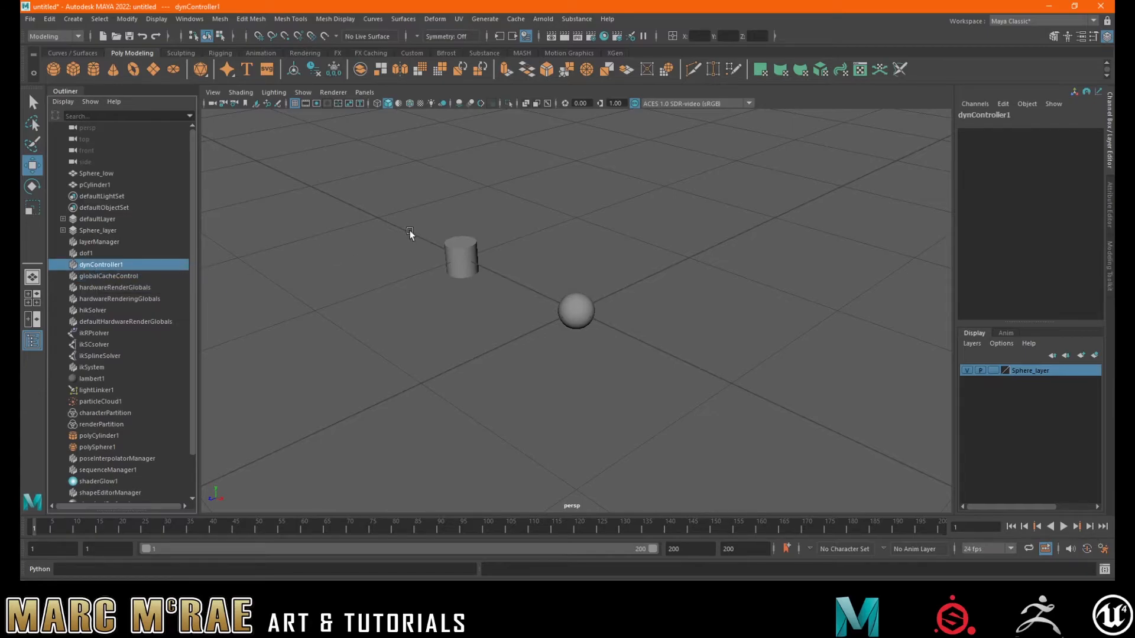
Step: Inspect the IK solver nodes, ikSystem and hikSolver in the Outliner, and turn DAG Objects Only back on
left_click(97, 335)
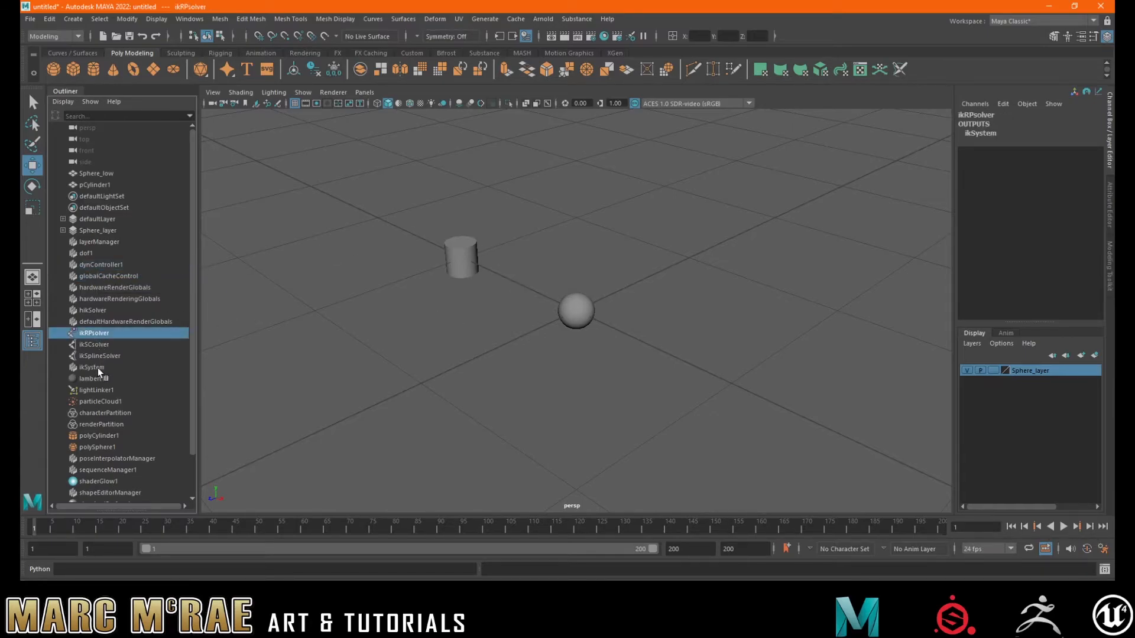
left_click(94, 367)
left_click(97, 357)
left_click(98, 344)
left_click(98, 333)
left_click(99, 322)
left_click(93, 310)
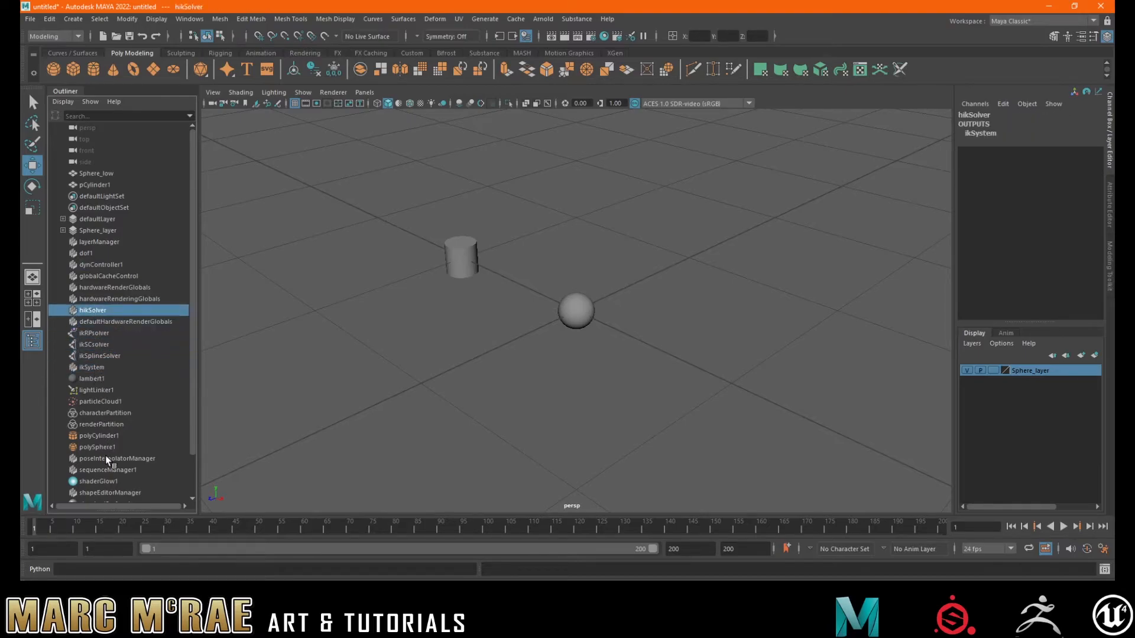
left_click(62, 102)
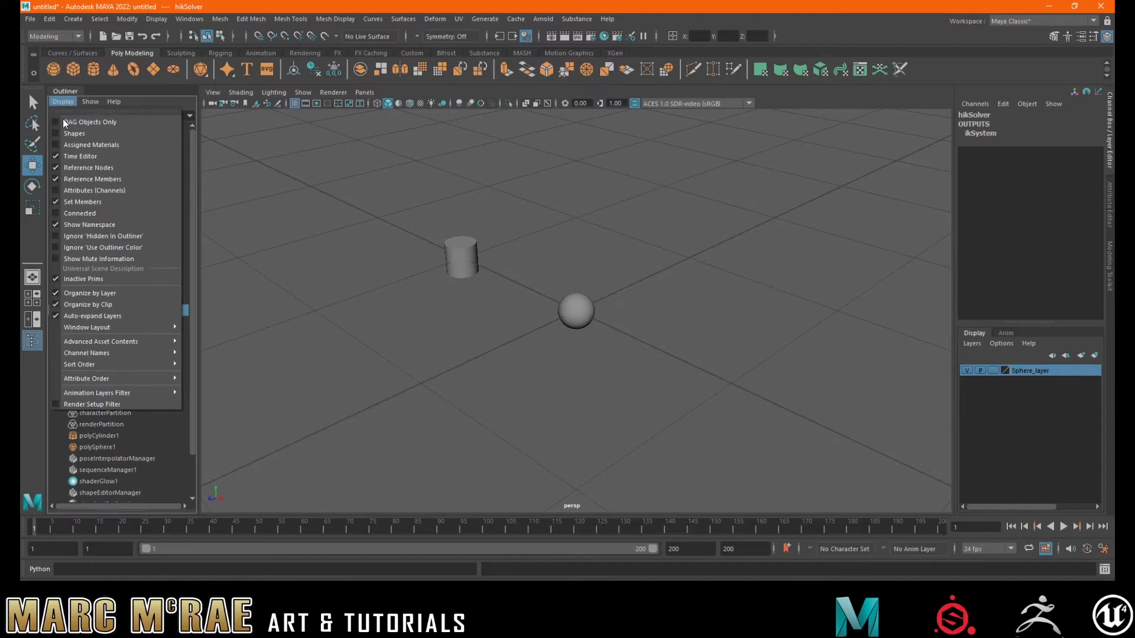
left_click(56, 123)
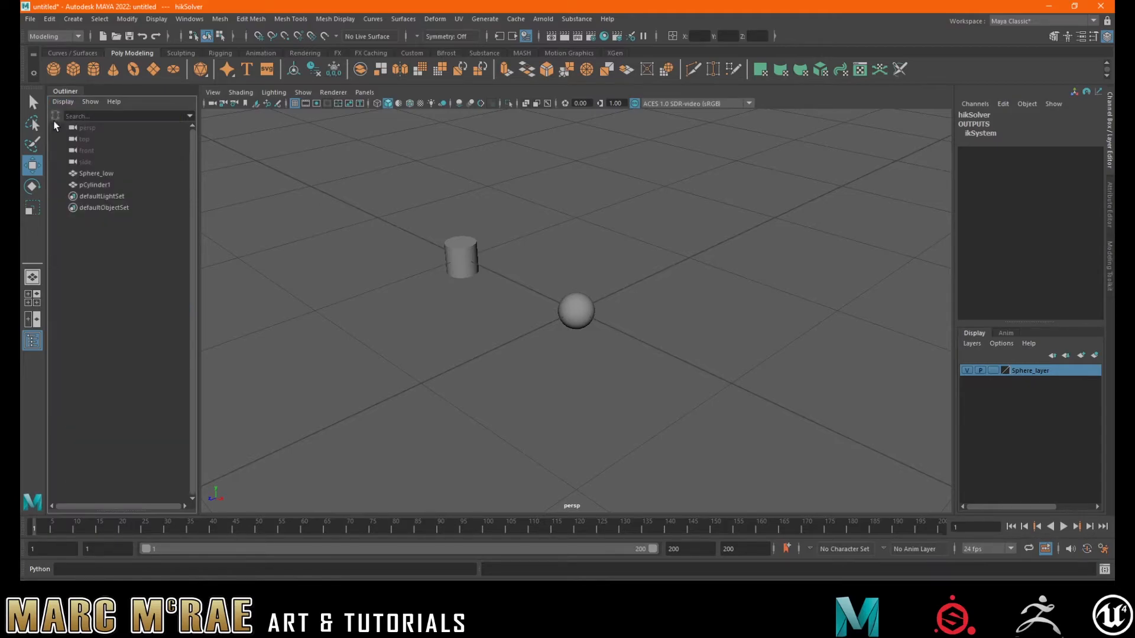
Step: Filter the Outliner to Geometry objects only, and clear the Geometry filter again
left_click(81, 102)
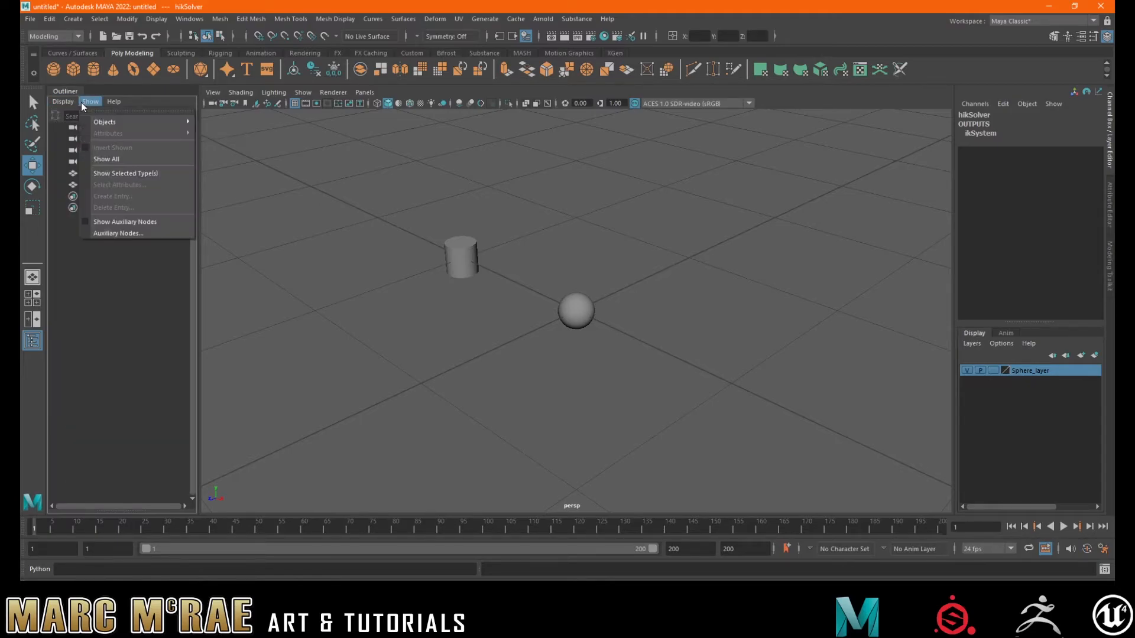
mouse_move(108, 123)
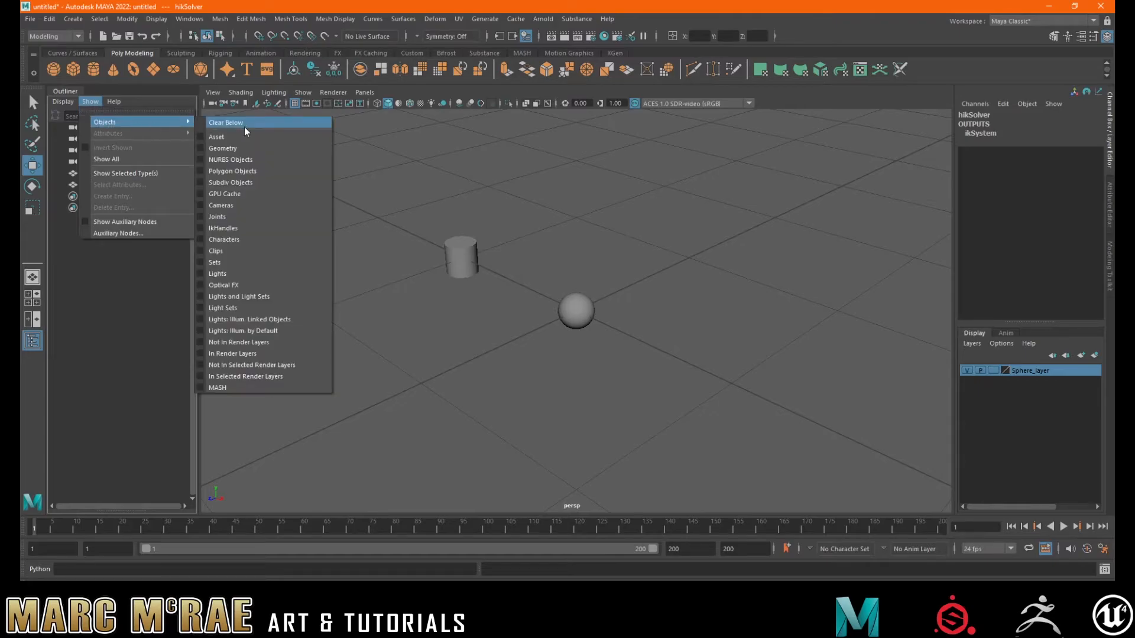
left_click(208, 147)
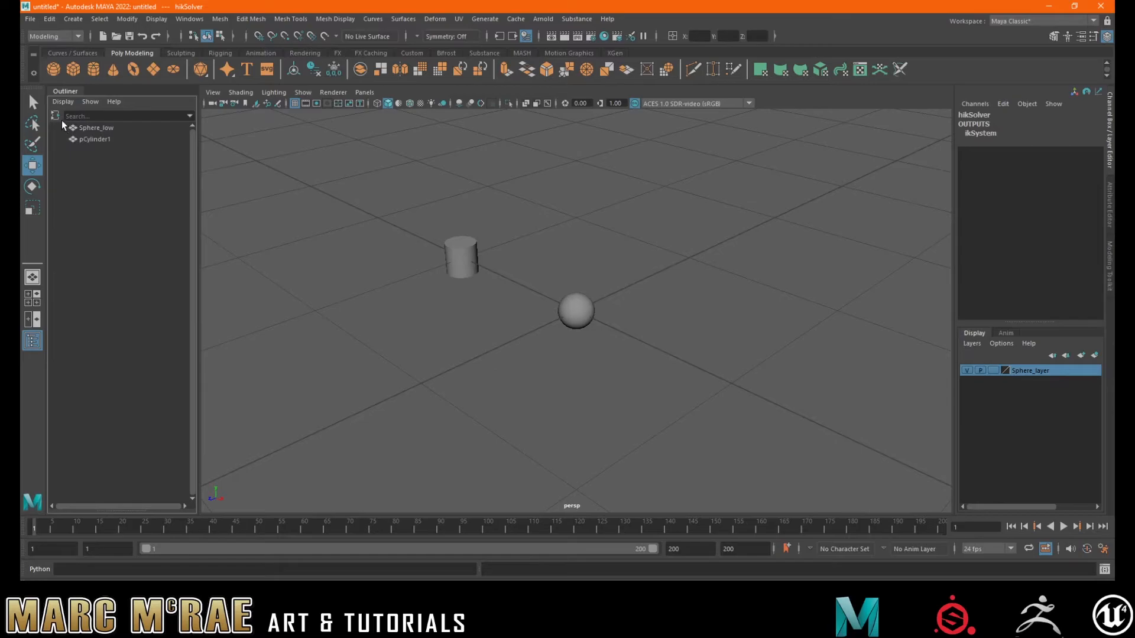
left_click(91, 100)
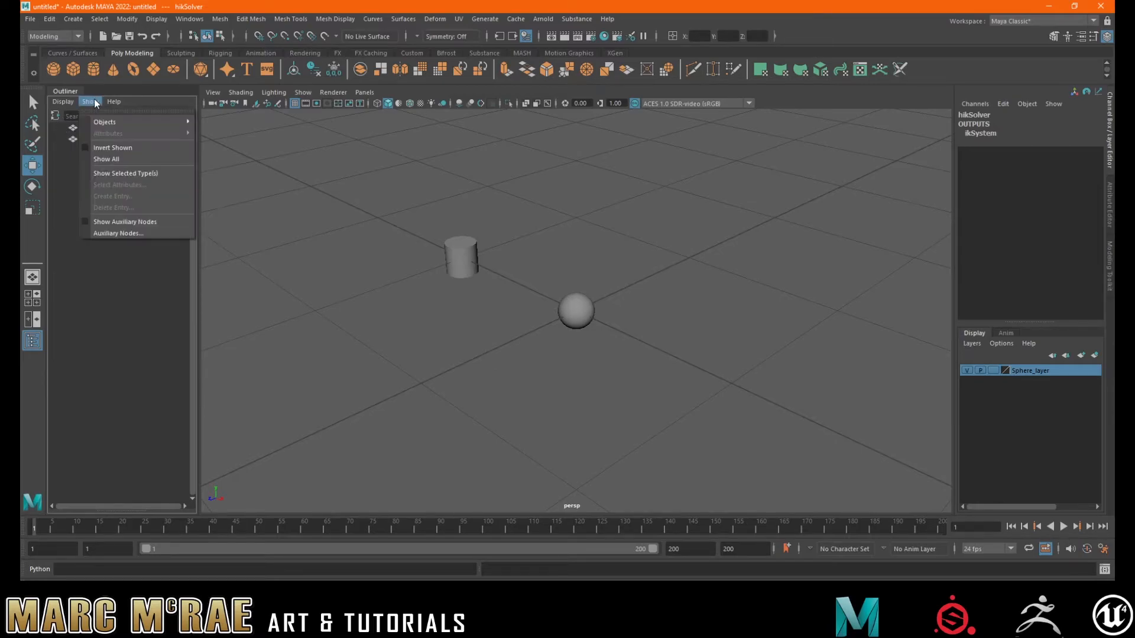
mouse_move(109, 122)
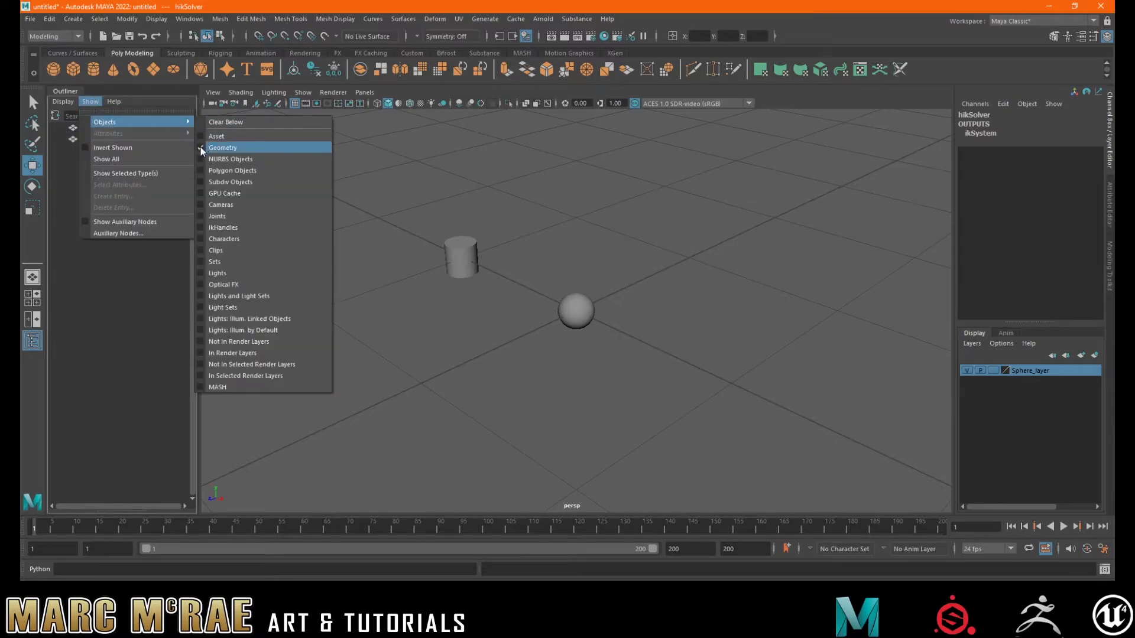
left_click(205, 147)
Step: Filter the Outliner to Cameras only, and remove the Cameras filter again
left_click(90, 101)
mouse_move(107, 121)
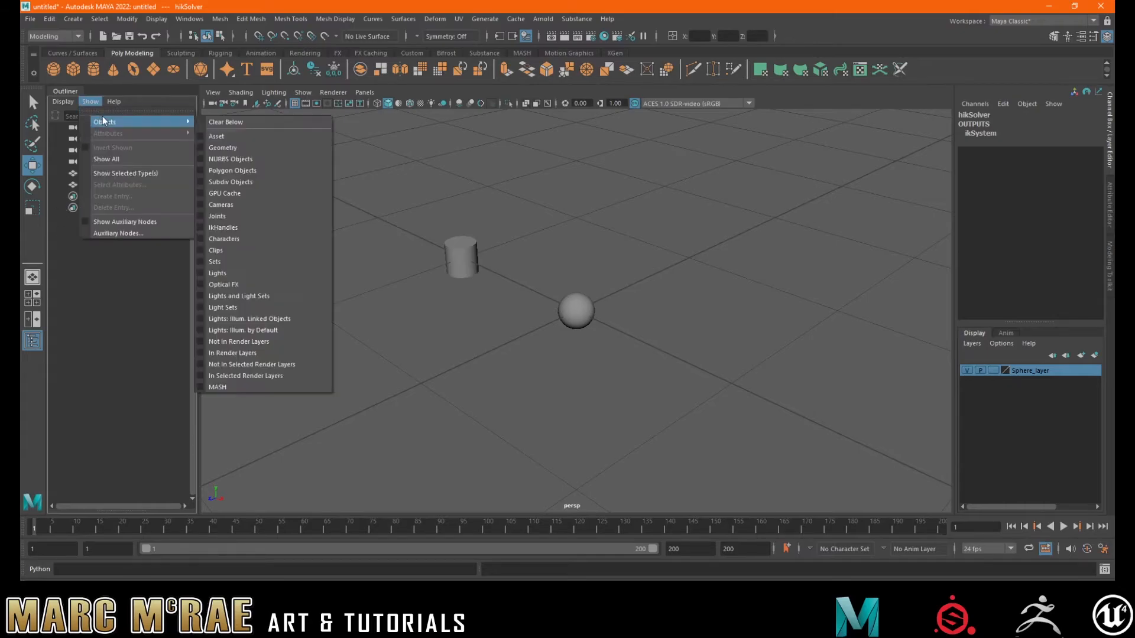
left_click(225, 206)
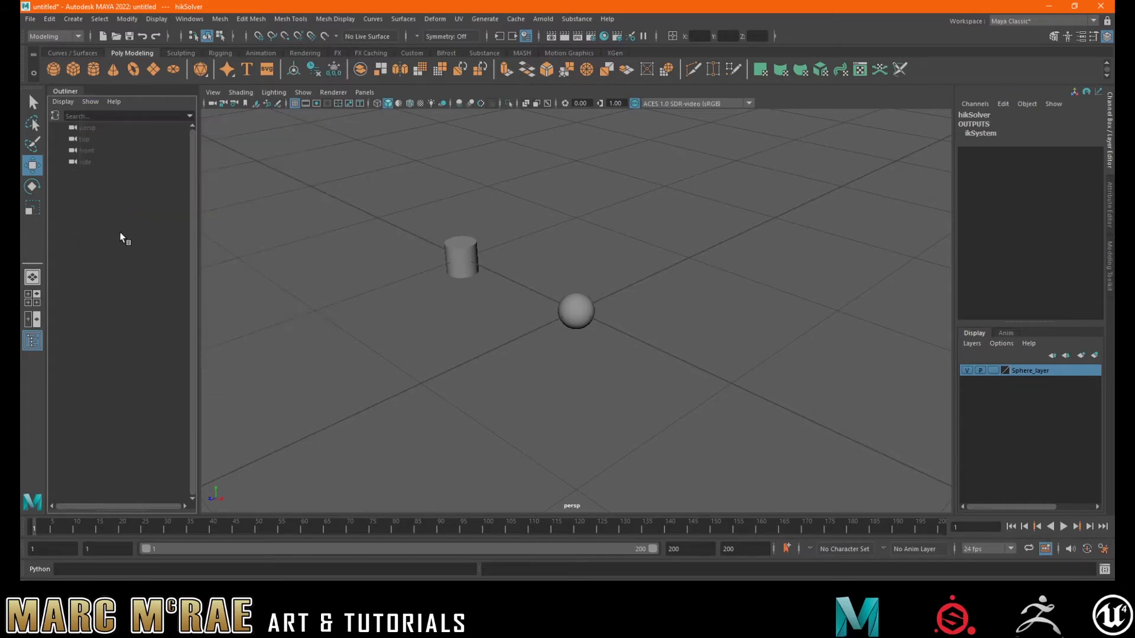
left_click(91, 102)
mouse_move(120, 123)
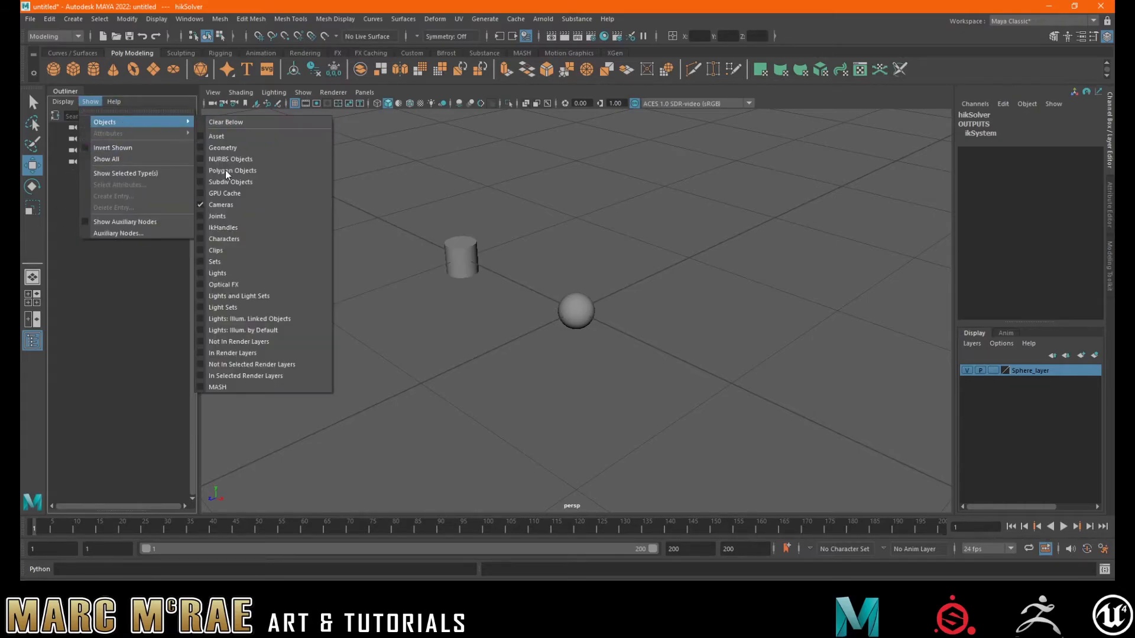
left_click(214, 205)
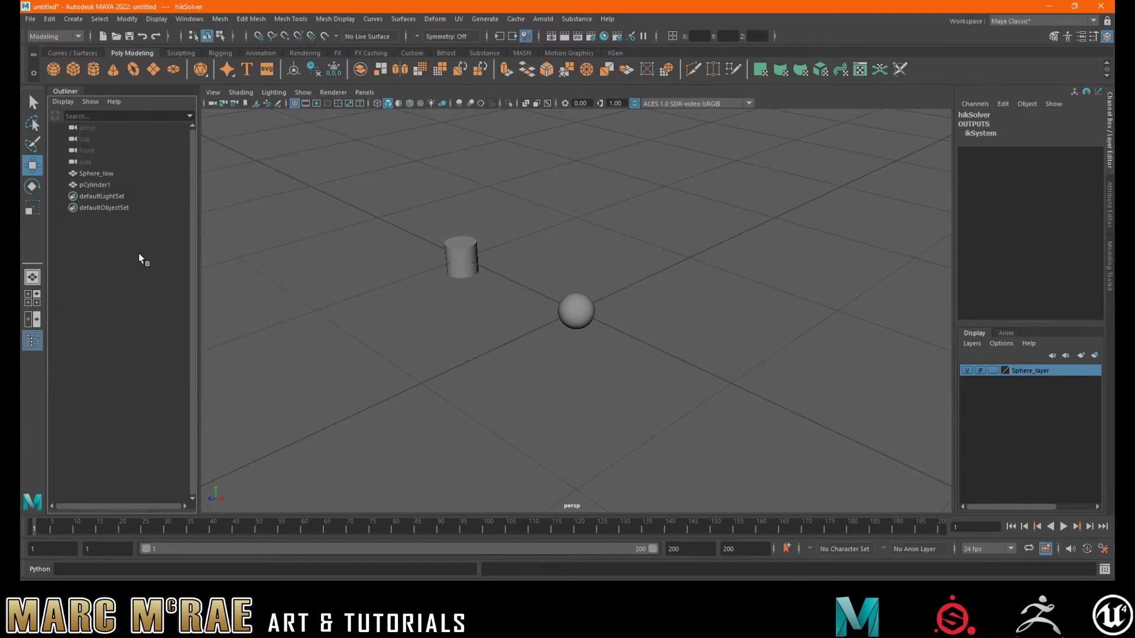
Step: Alternate the selection between Sphere_low and pCylinder1 in the Outliner, leaving pCylinder1 selected
left_click(104, 185)
left_click(97, 173)
left_click(95, 183)
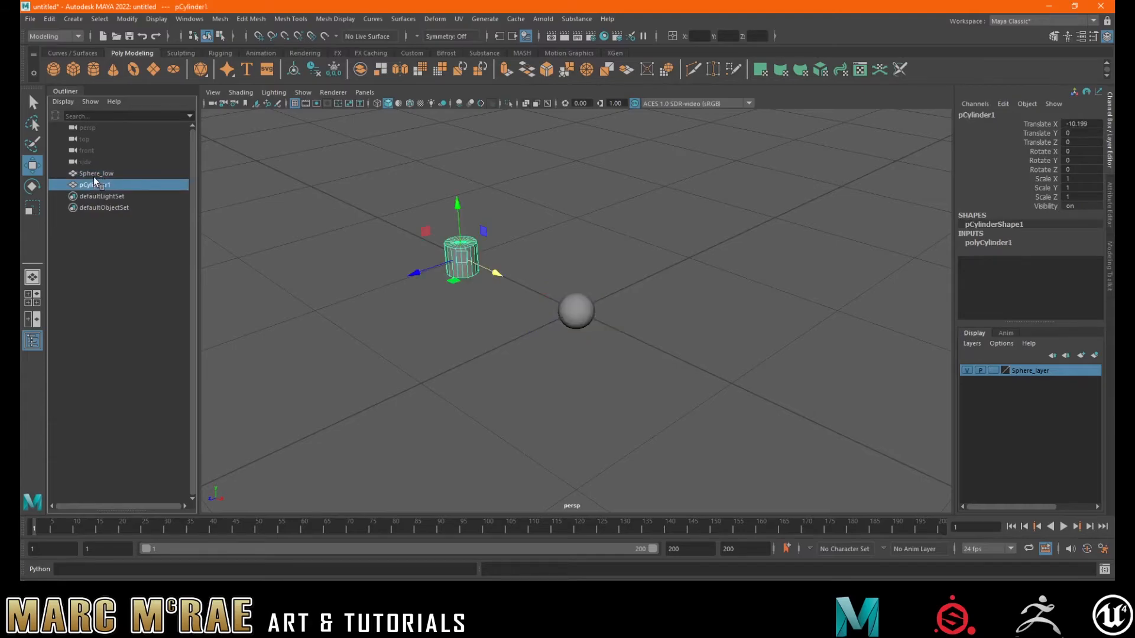
left_click(94, 175)
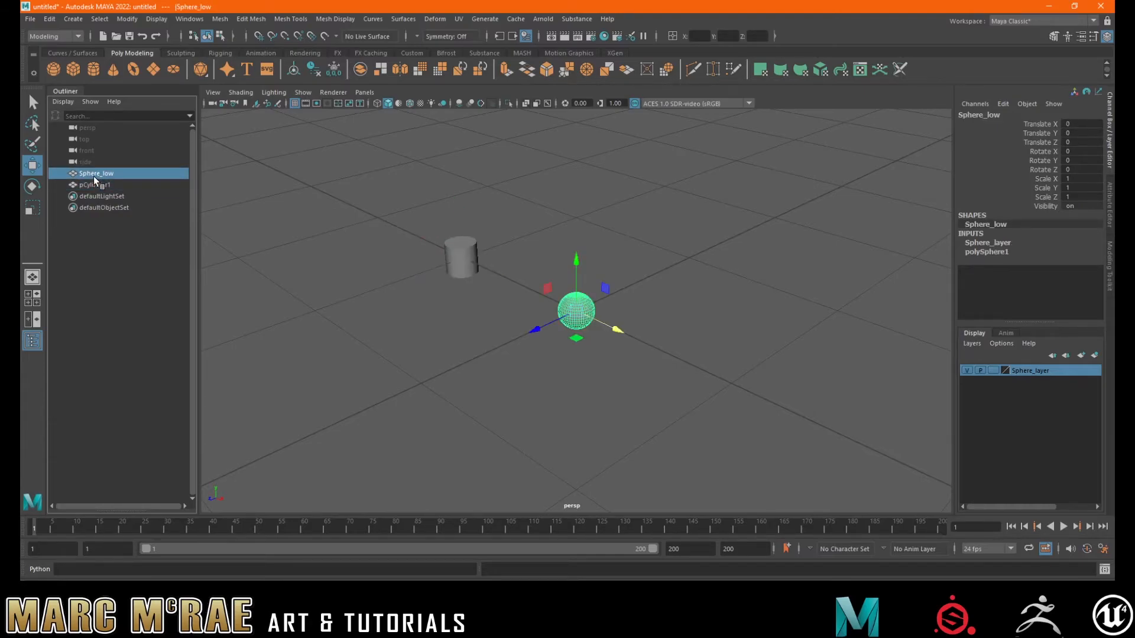
left_click(91, 185)
middle_click_drag(385, 270, 439, 253)
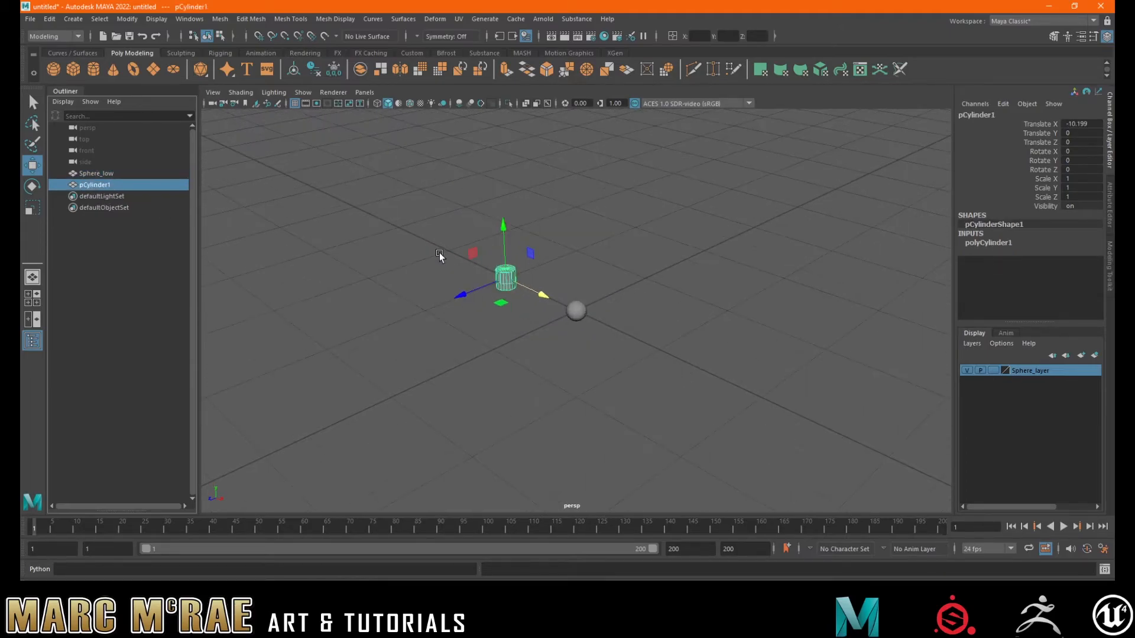
Step: Frame the sphere and the cylinder in turn in the perspective view, and show the whole scene with nothing selected
left_click(570, 306)
key("f")
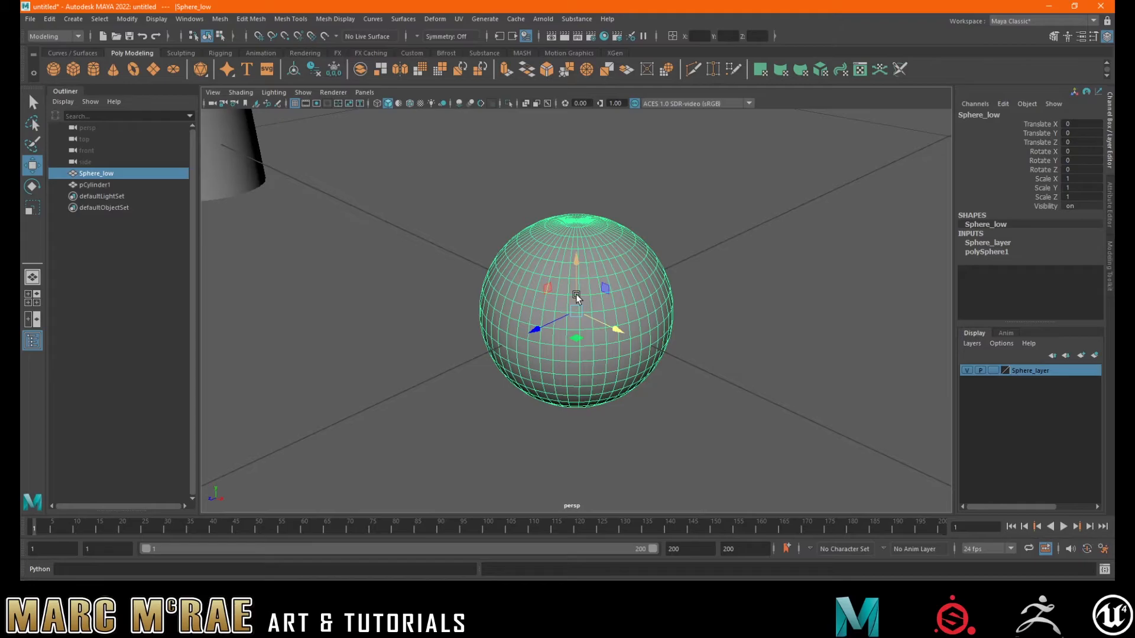
left_click(227, 172)
key("f")
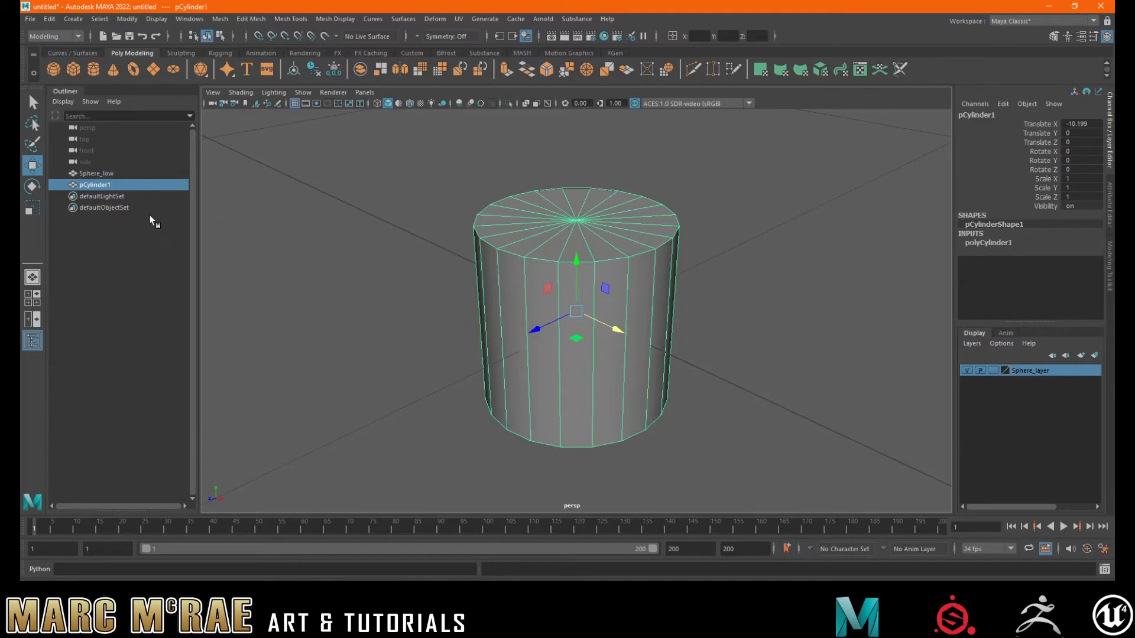
left_click(315, 272)
key("a")
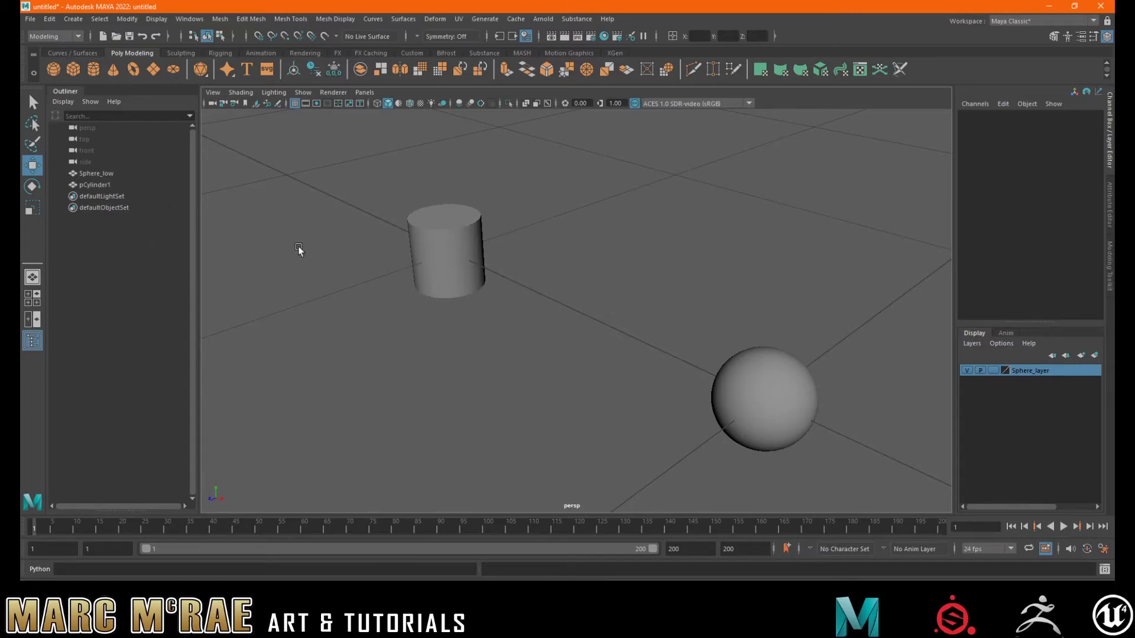
Step: Try selecting several Outliner items together, adding and removing Sphere_low, pCylinder1, defaultLightSet and defaultObjectSet, and clear the selection
left_click(98, 182)
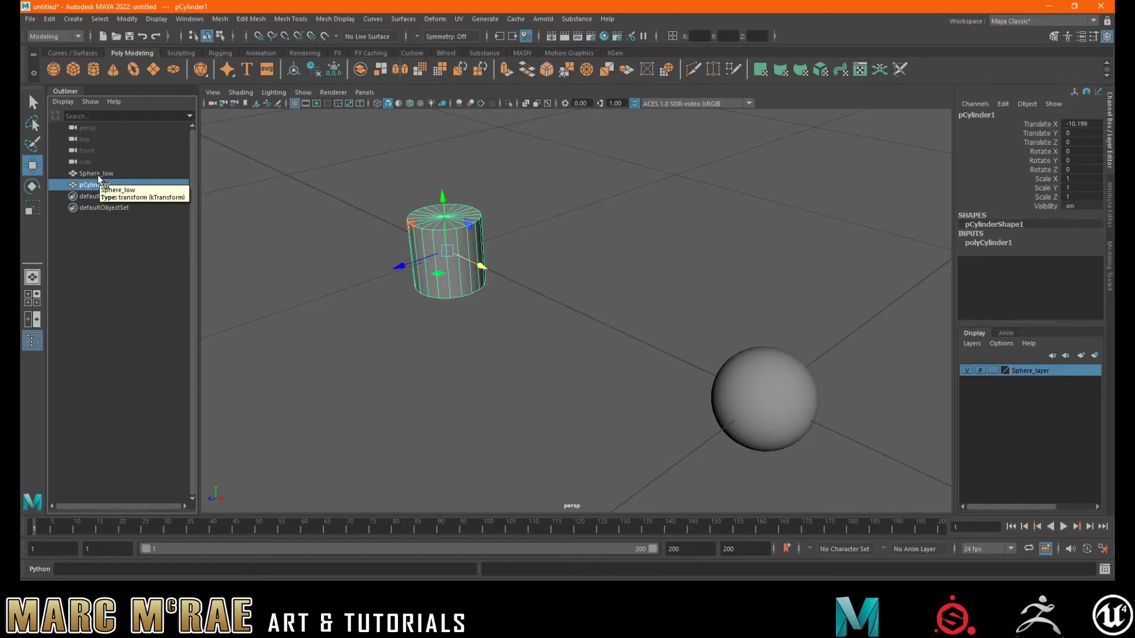
left_click(98, 174, "ctrl")
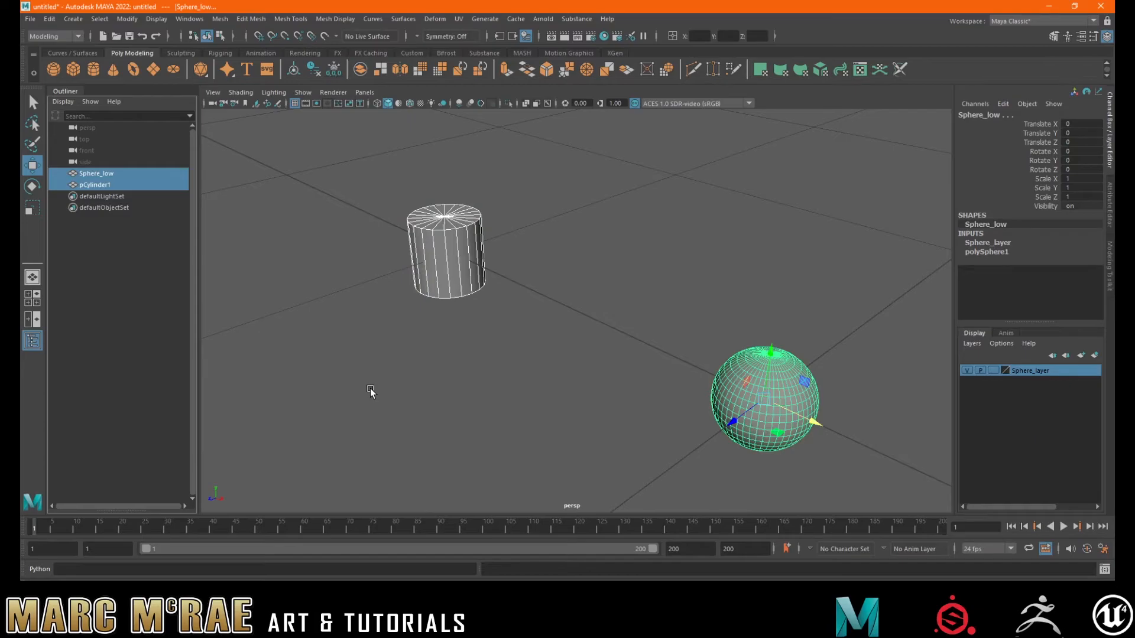
left_click(105, 182)
left_click(100, 175, "ctrl")
left_click(98, 179, "ctrl")
left_click(94, 182, "ctrl")
left_click(95, 207, "ctrl")
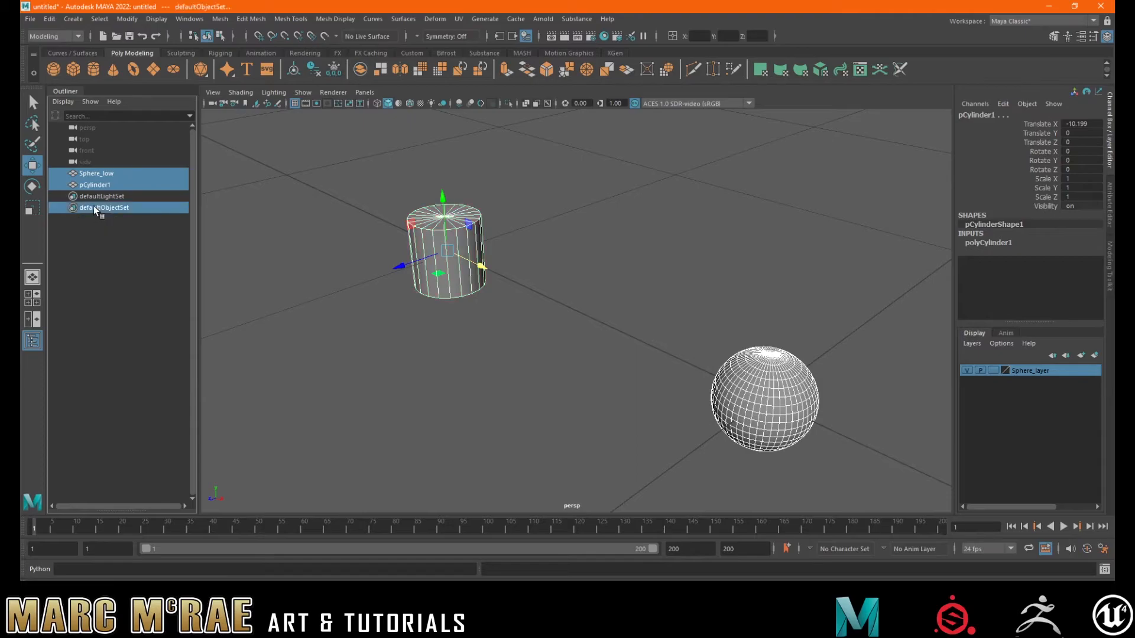
left_click(94, 196, "ctrl")
left_click(94, 206, "ctrl")
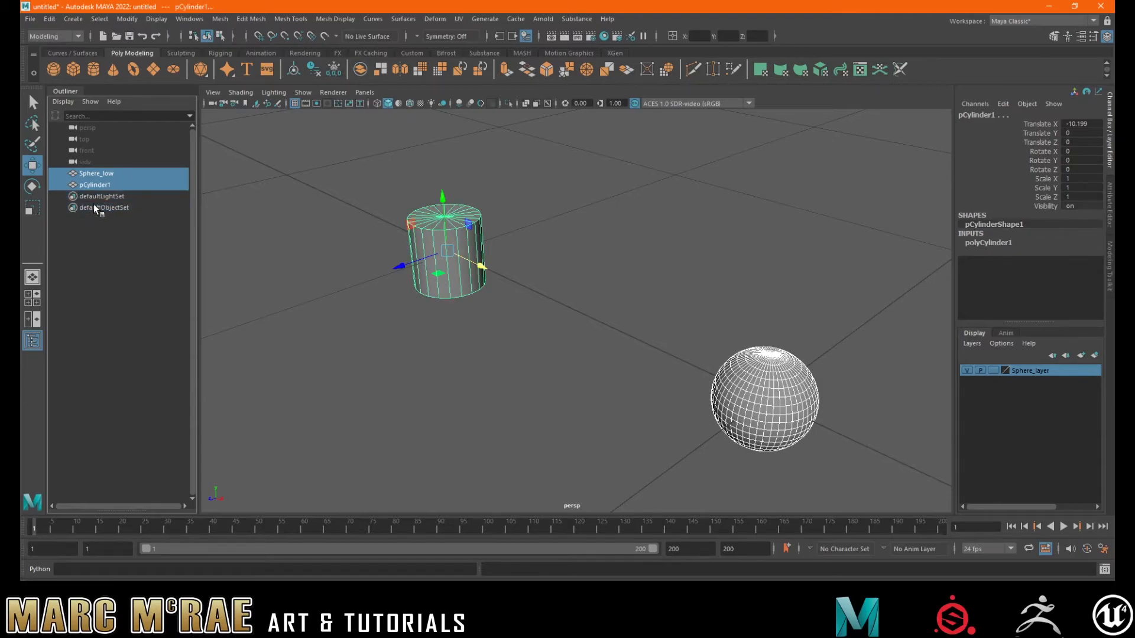
left_click(120, 232)
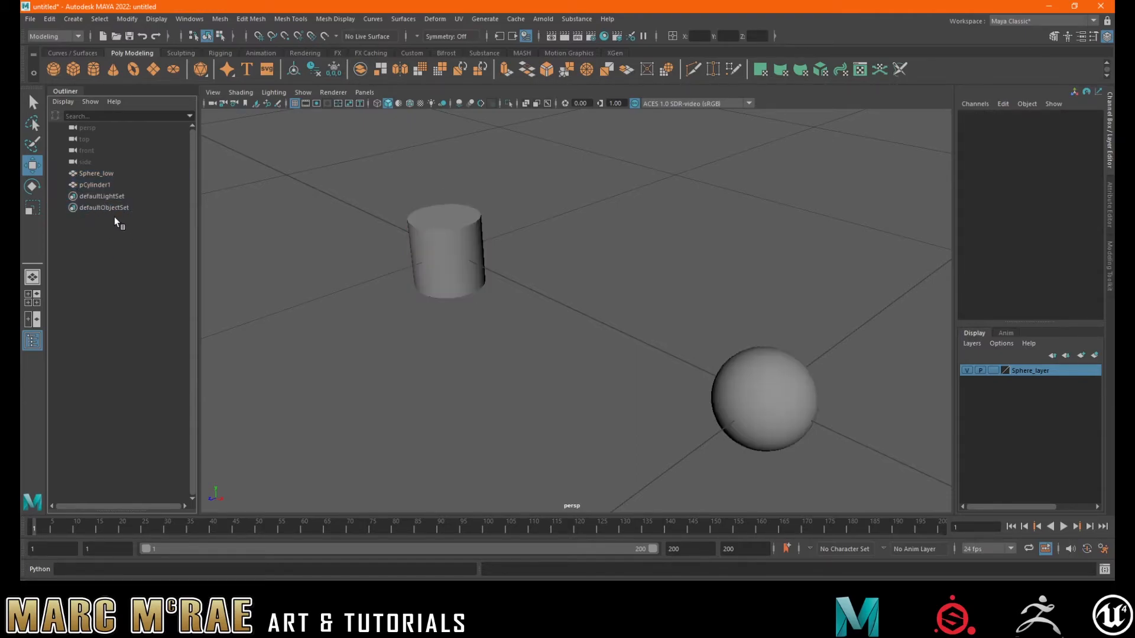
Step: Group Sphere_low and pCylinder1, and rename the group shapes_group
left_click(98, 181)
left_click(91, 173, "ctrl")
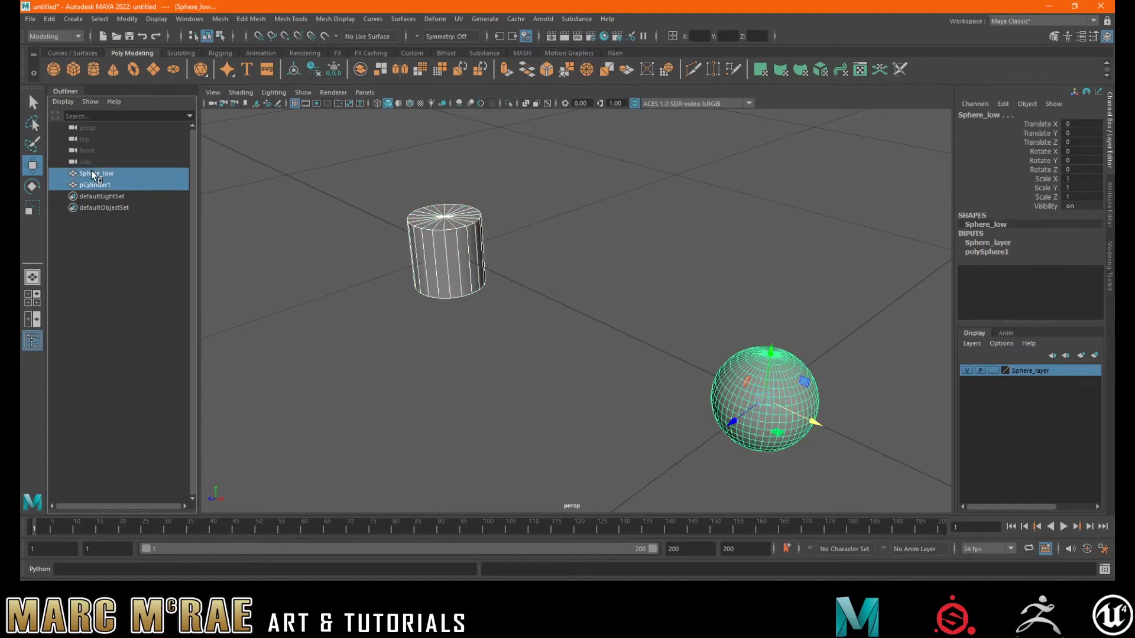
key("ctrl+g")
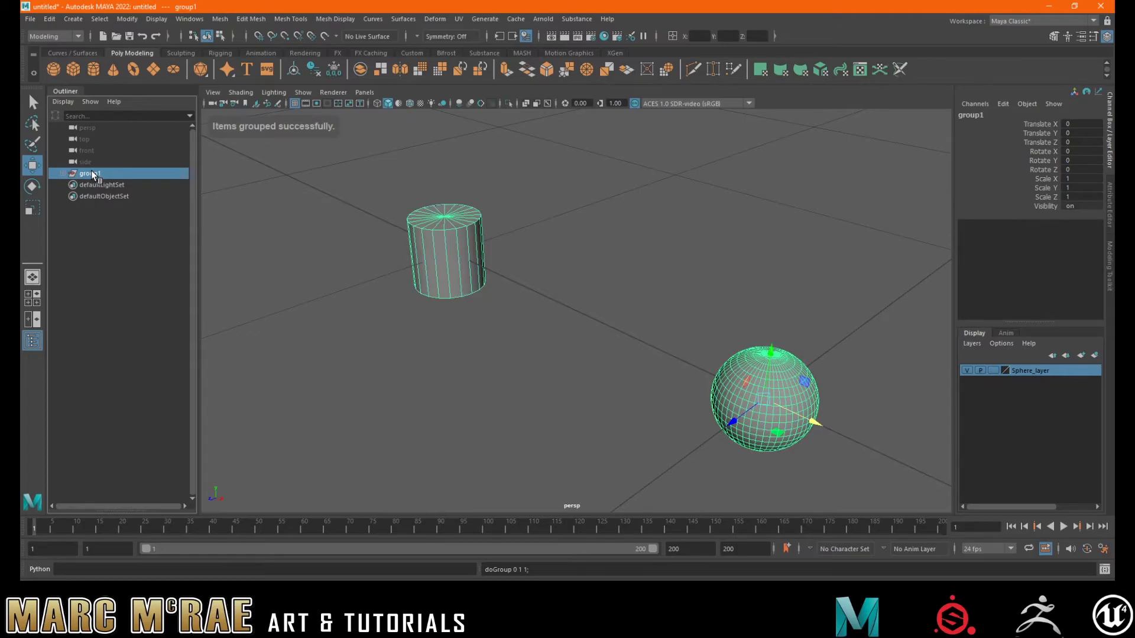
double_click(101, 174)
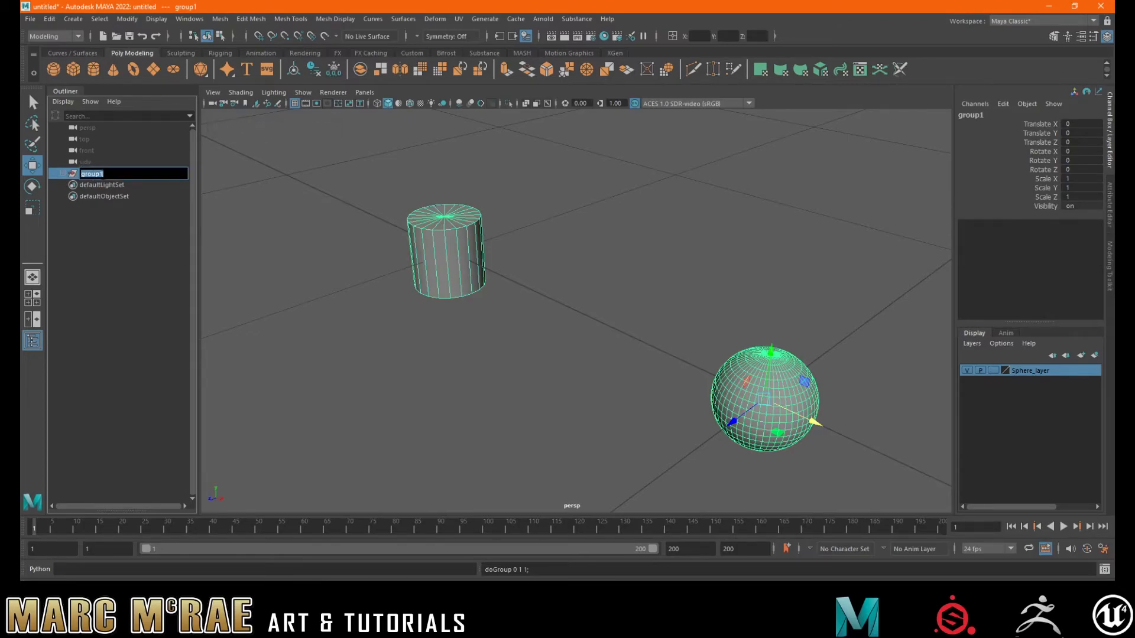
type("shapes_group")
key("Return")
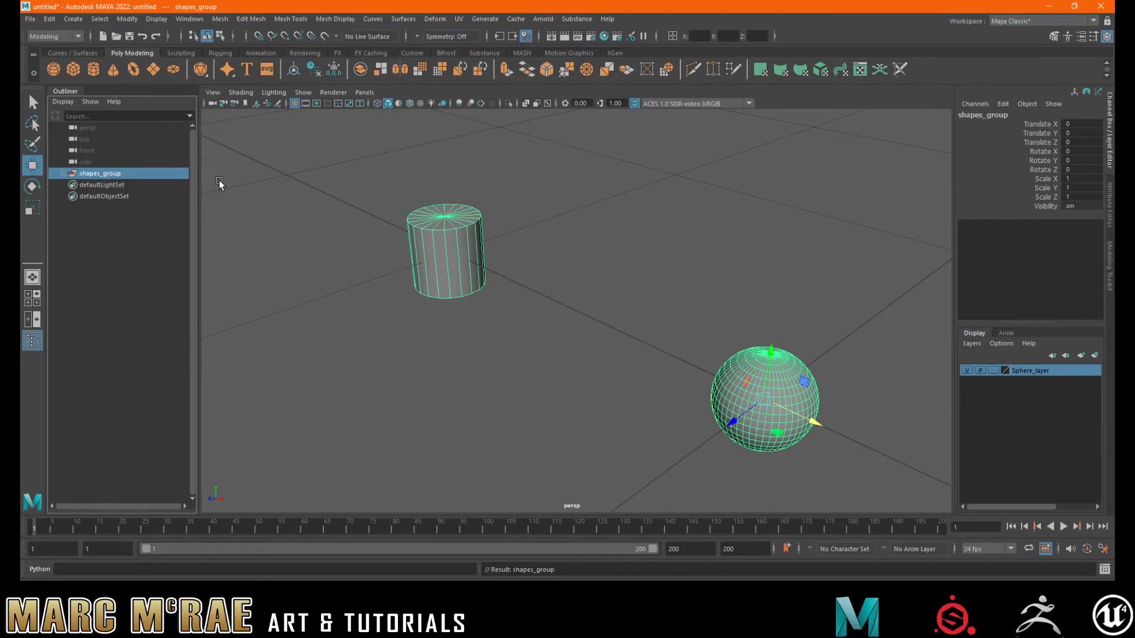
Step: Expand shapes_group to check its child objects, and move the whole group to about -0.2 in Translate Z
left_click(63, 174)
left_click(89, 185)
left_click(98, 196)
left_click(94, 186)
left_click(95, 196)
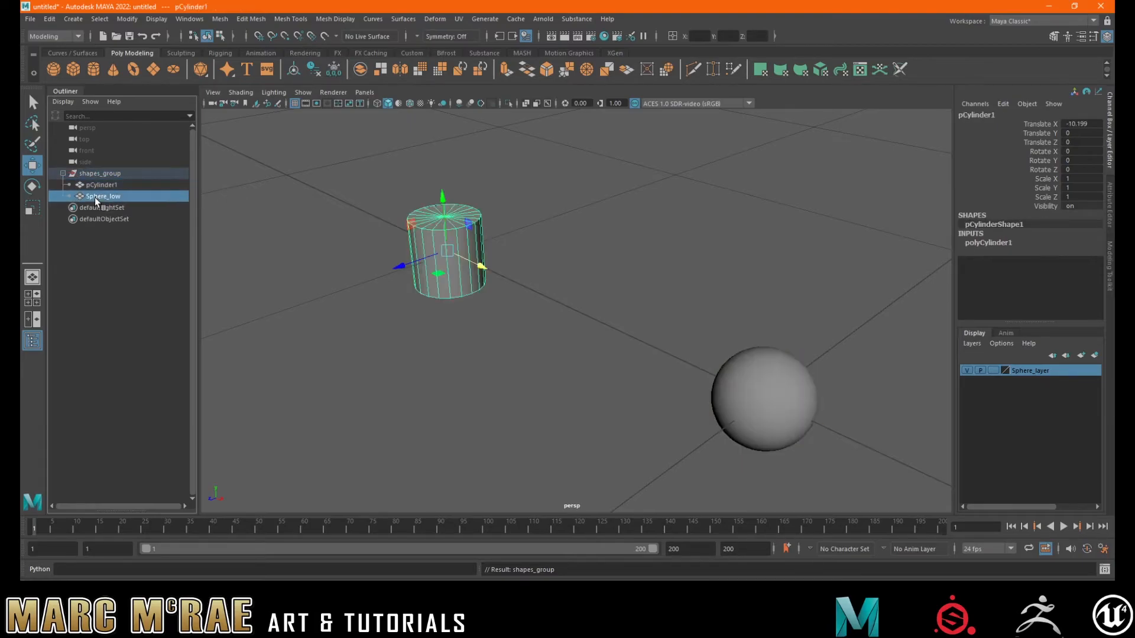
left_click(95, 185)
left_click(94, 173)
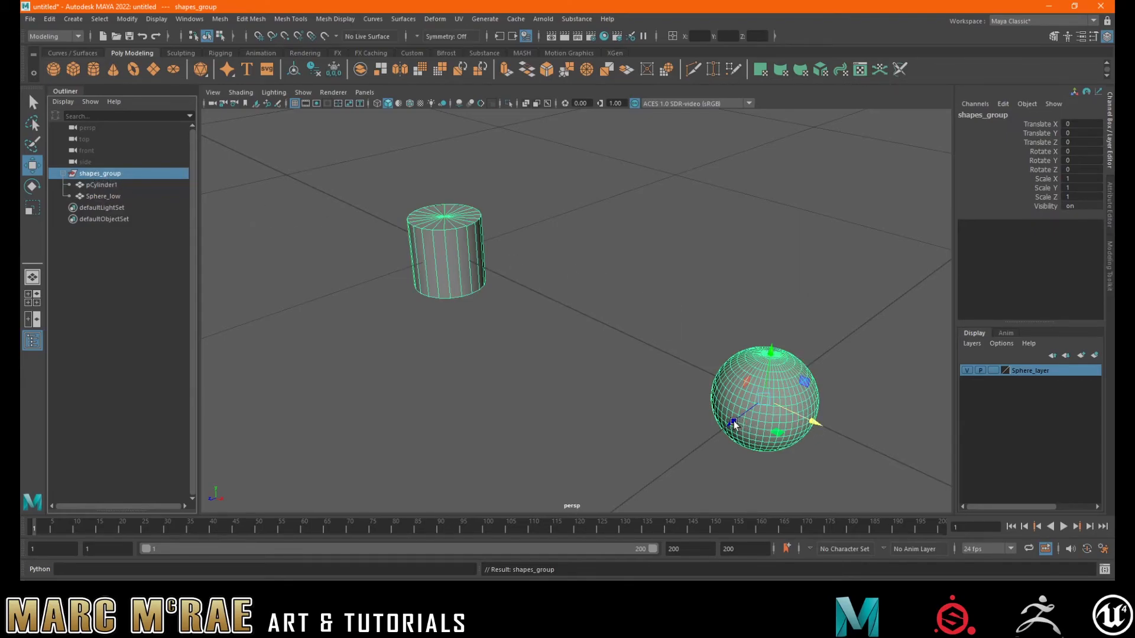
mouse_move(732, 420)
left_mouse_down()
mouse_move(813, 358)
mouse_move(729, 420)
mouse_move(736, 414)
left_mouse_up()
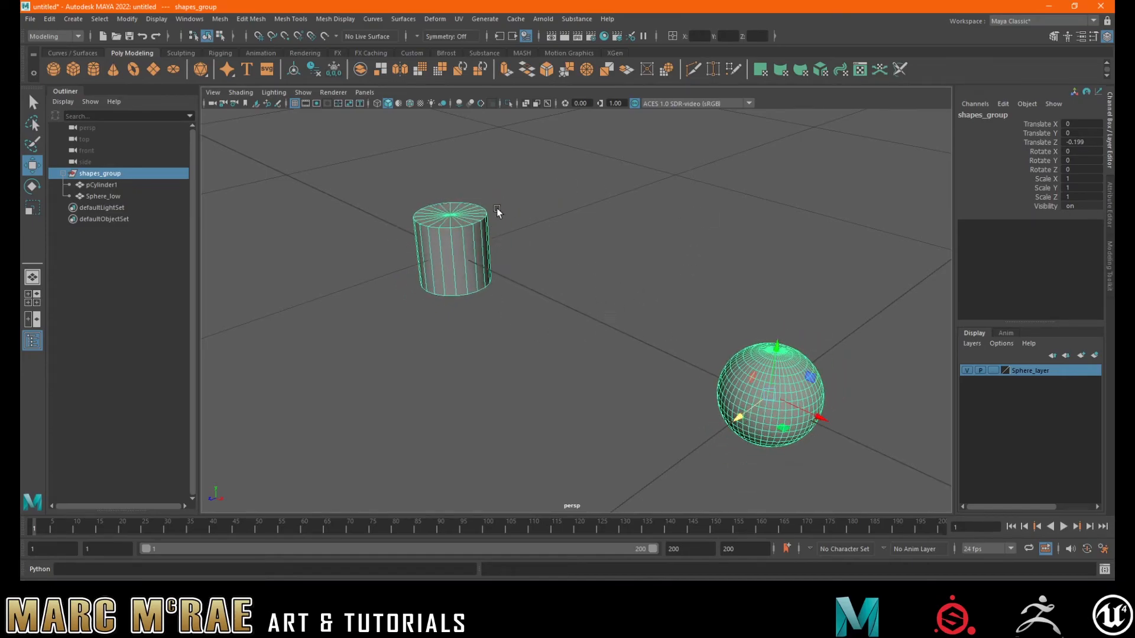
Step: Alternate the selection between the two children of shapes_group in the Outliner, ending on Sphere_low
left_click(105, 196)
left_click(104, 185)
left_click(103, 196)
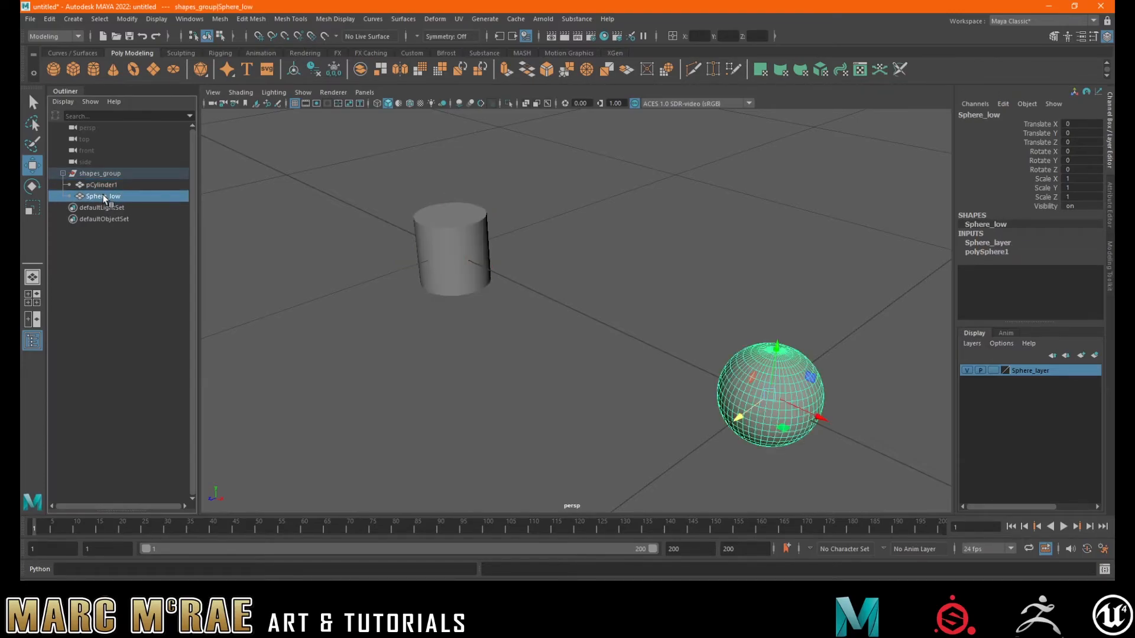
left_click(98, 184)
left_click(97, 195)
left_click(94, 184)
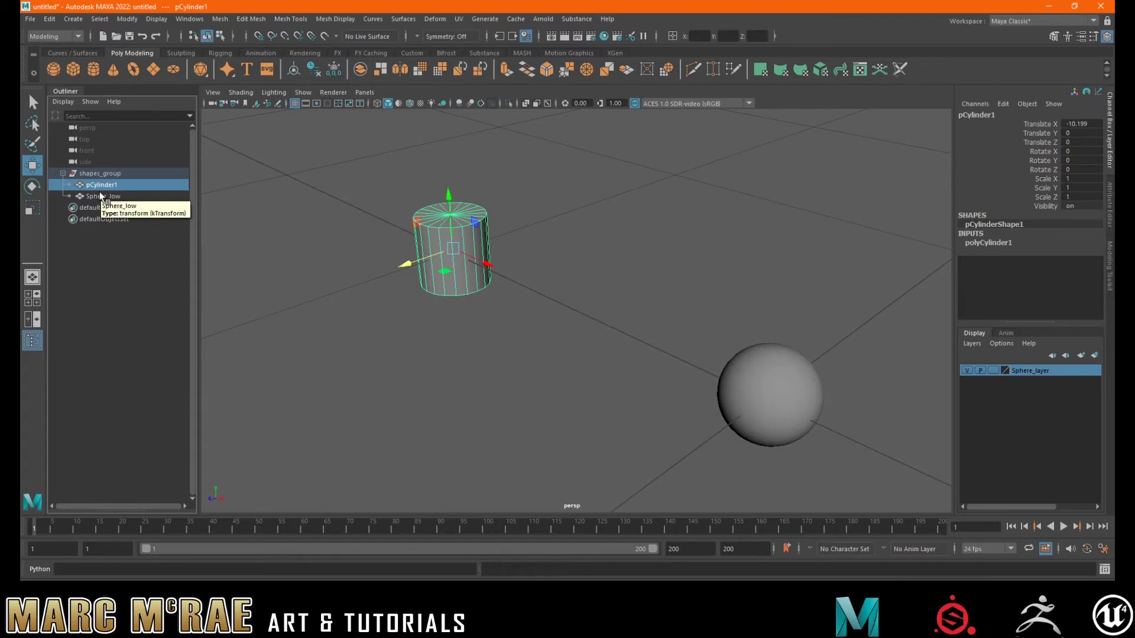
left_click(98, 196)
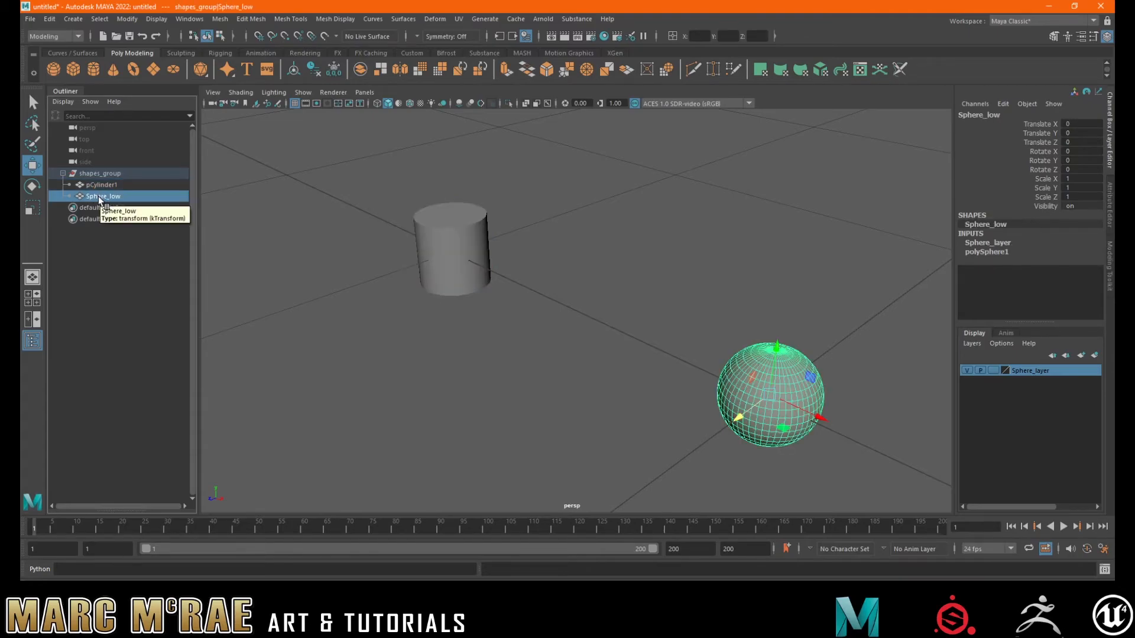
Step: Unparent Sphere_low from shapes_group, and parent it back under the group
mouse_move(98, 197)
left_mouse_down()
mouse_move(90, 166)
mouse_move(96, 183)
left_mouse_up()
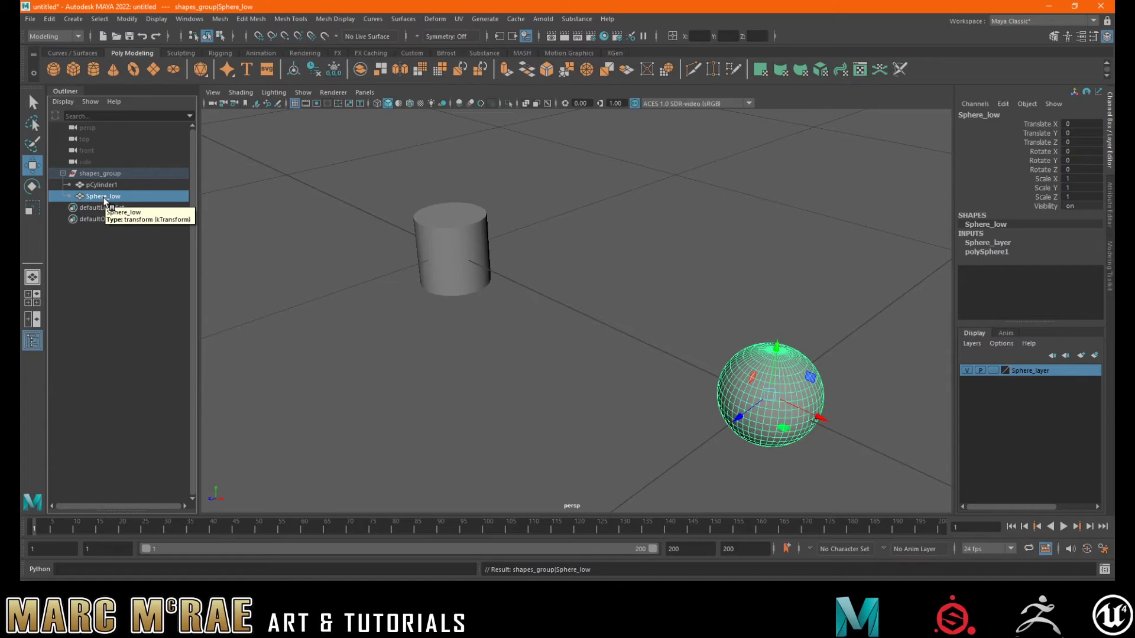
key("shift+p")
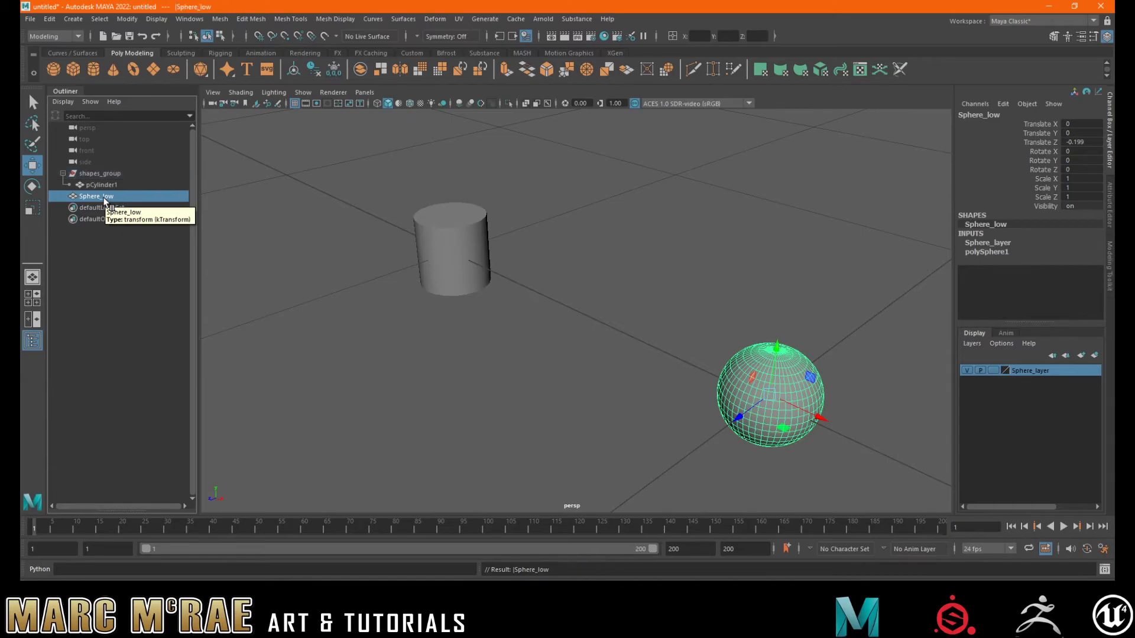
left_click(105, 177, "ctrl")
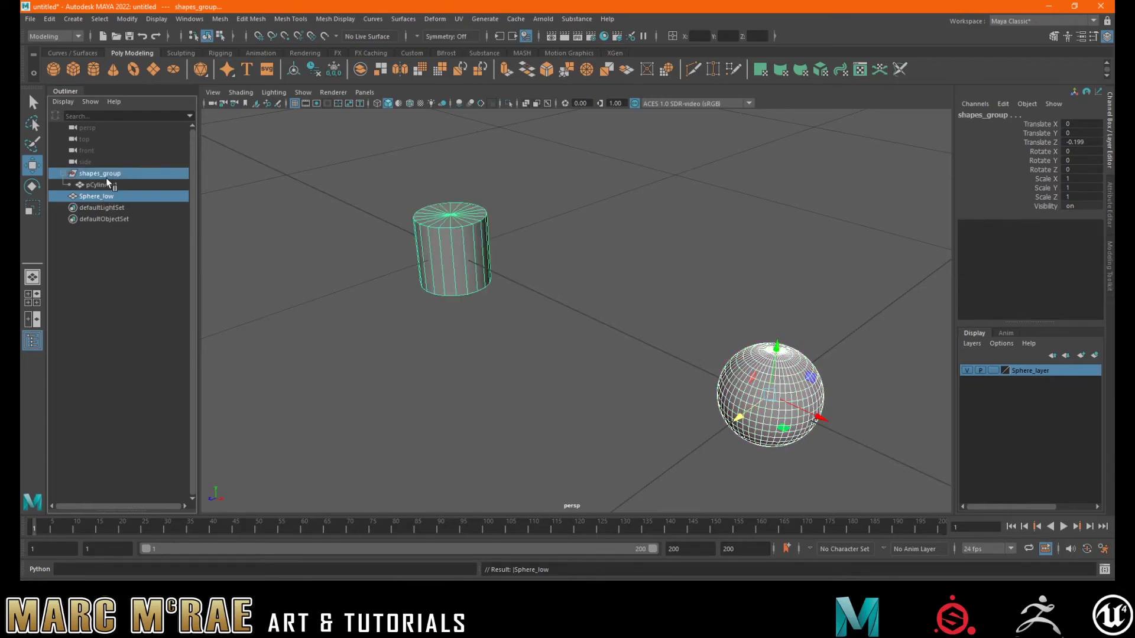
key("p")
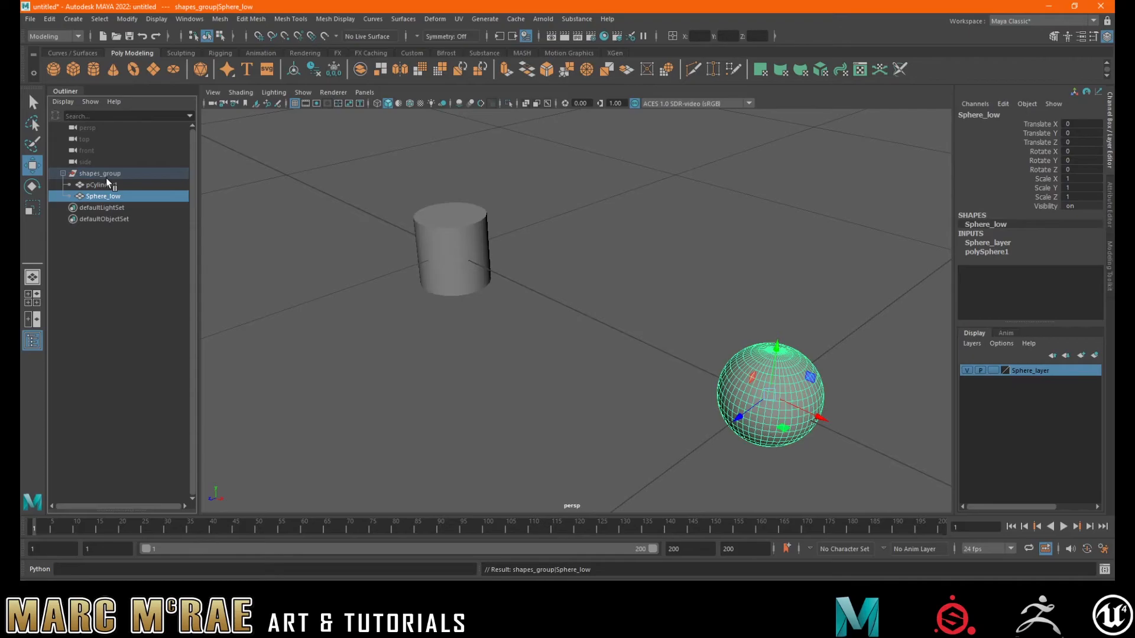
Step: Examine the scene from different angles and distances in the perspective view, and box-select the cylinder and sphere together
middle_click_drag(574, 246, 506, 268, "alt")
scroll(547, 272, "down", 4)
mouse_move(547, 305)
left_mouse_down("alt")
mouse_move(566, 290)
mouse_move(635, 308)
mouse_move(531, 302)
left_mouse_up("alt")
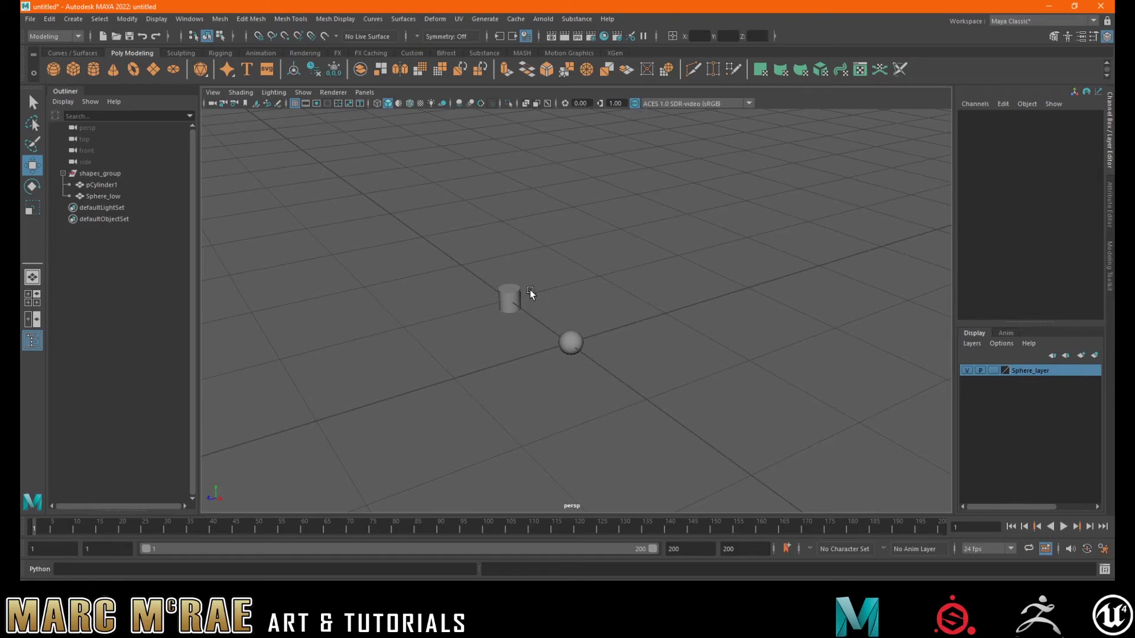
mouse_move(566, 298)
left_mouse_down("alt")
mouse_move(677, 291)
mouse_move(719, 325)
mouse_move(640, 349)
mouse_move(547, 317)
mouse_move(552, 292)
mouse_move(616, 290)
mouse_move(655, 312)
mouse_move(631, 316)
mouse_move(736, 300)
mouse_move(579, 298)
left_mouse_up("alt")
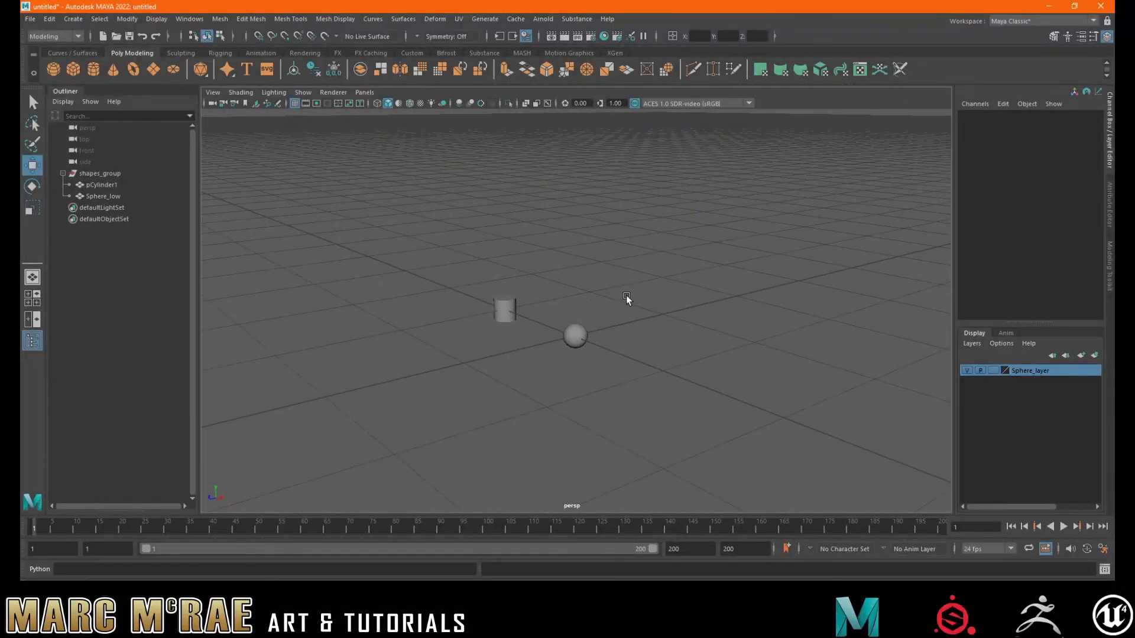
middle_click_drag(592, 299, 627, 269, "alt")
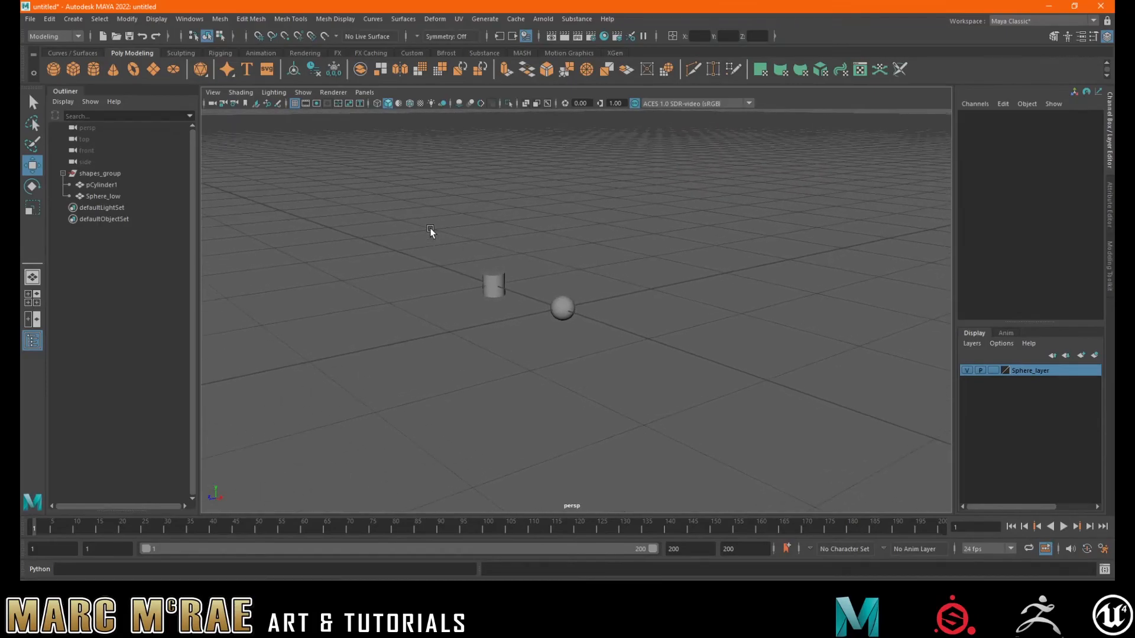
left_click_drag(405, 192, 758, 428)
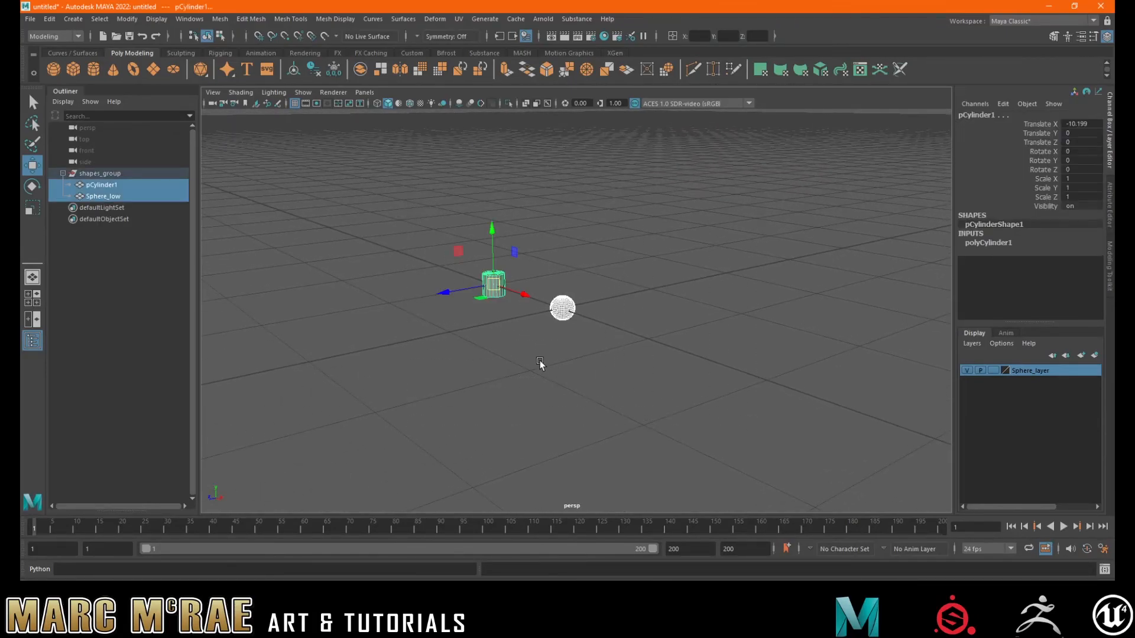
left_click_drag(388, 205, 728, 423)
scroll(552, 330, "up", 15)
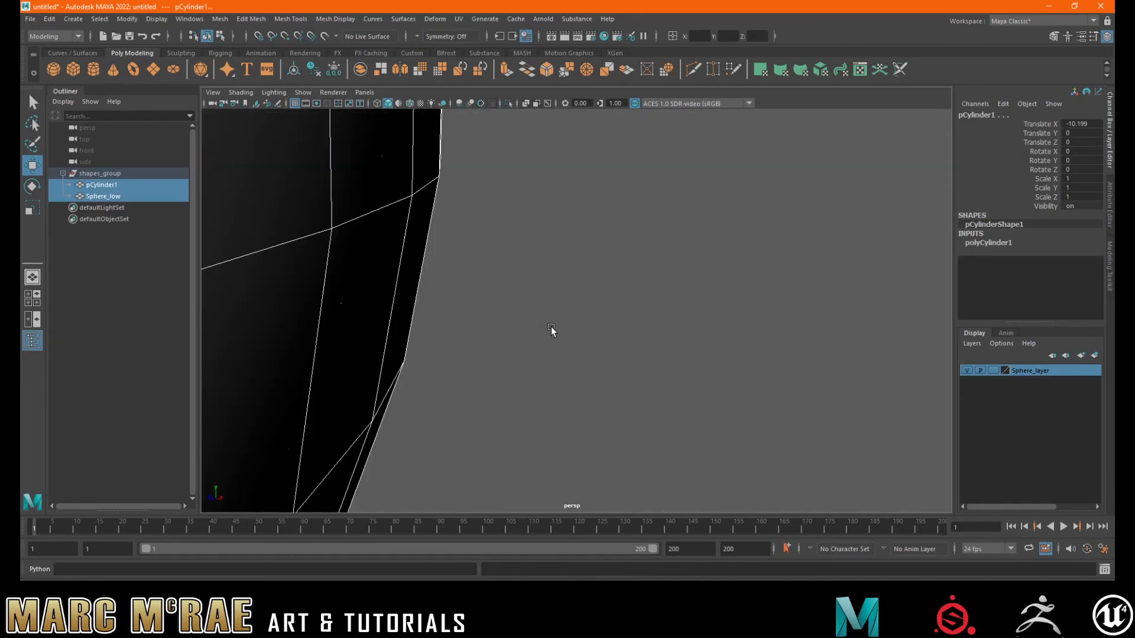
scroll(552, 329, "down", 15)
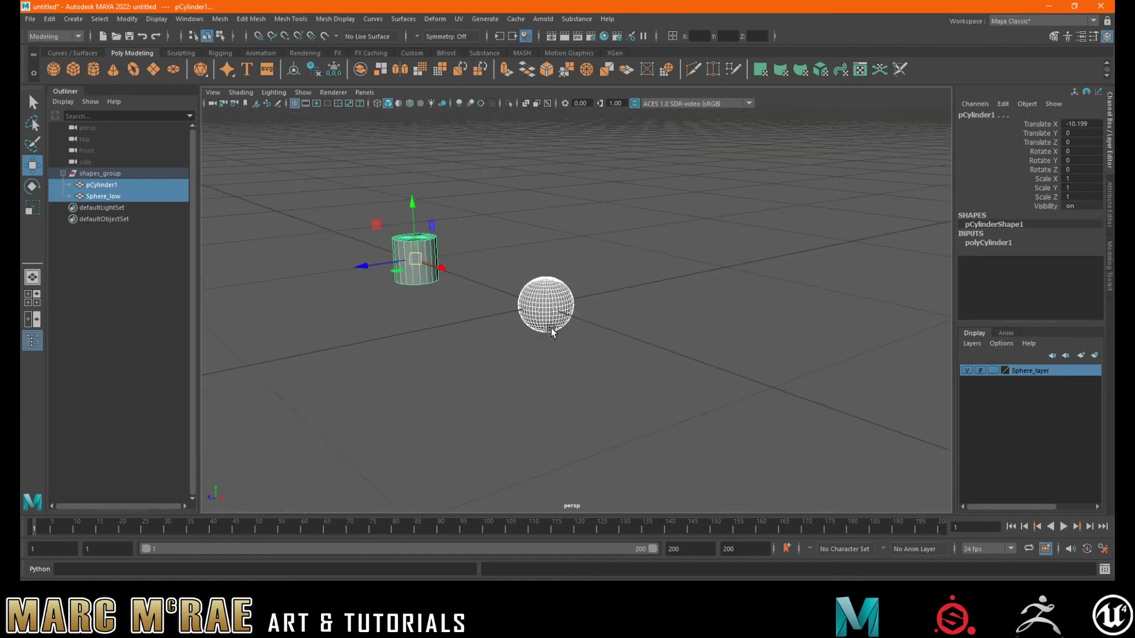
Step: Frame Sphere_low and pCylinder1 individually, view all objects, and return to a close view of the cylinder
left_click(587, 312)
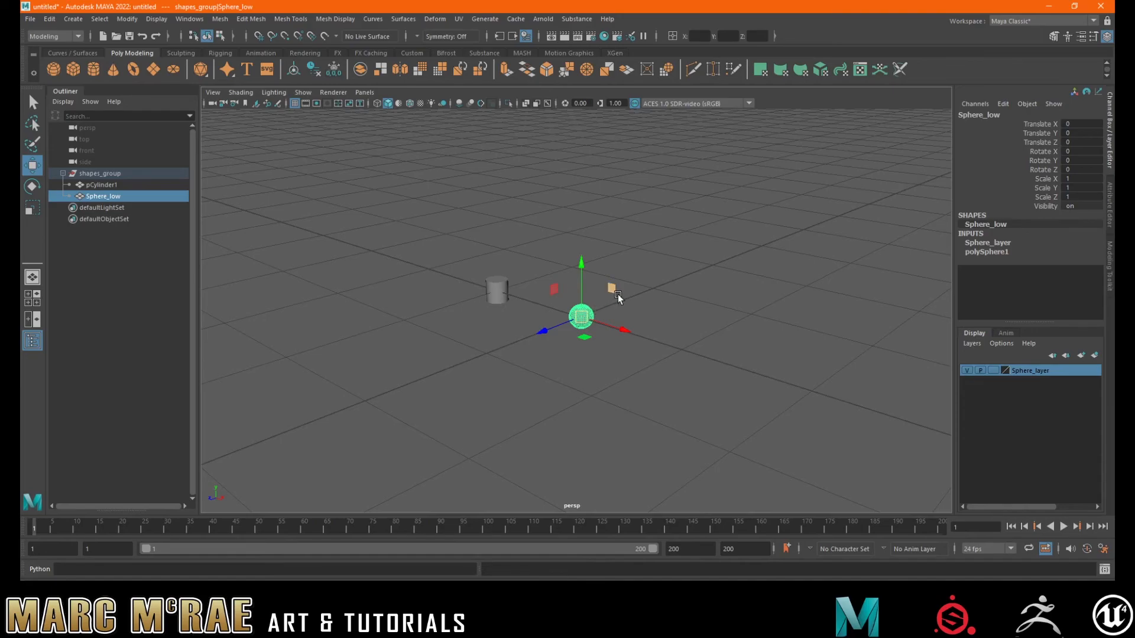
key("f")
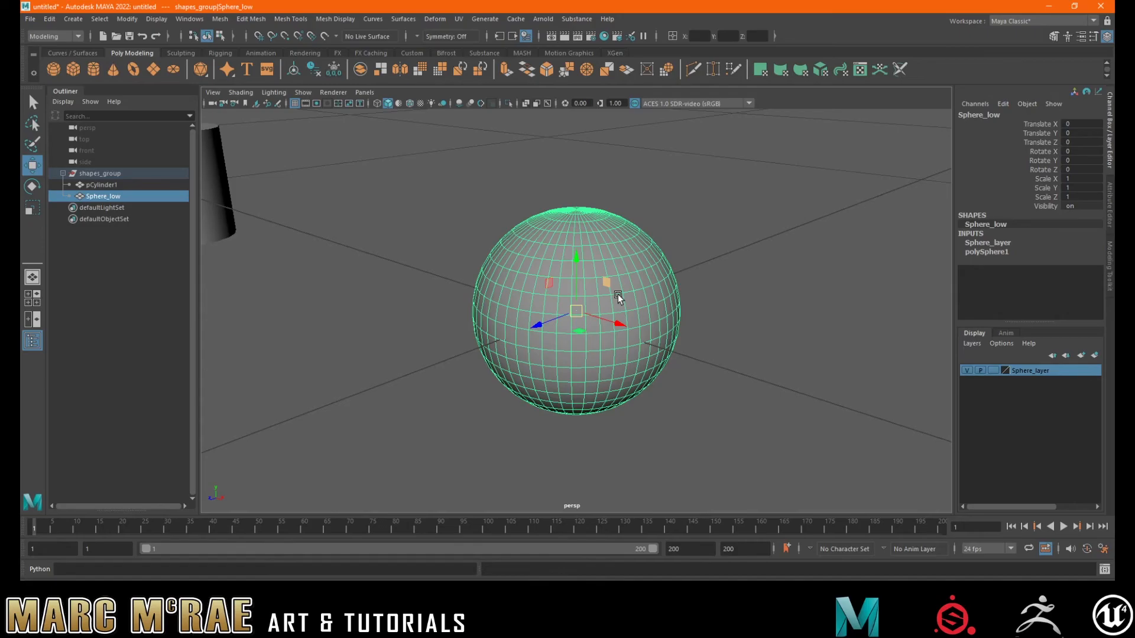
left_click(206, 179)
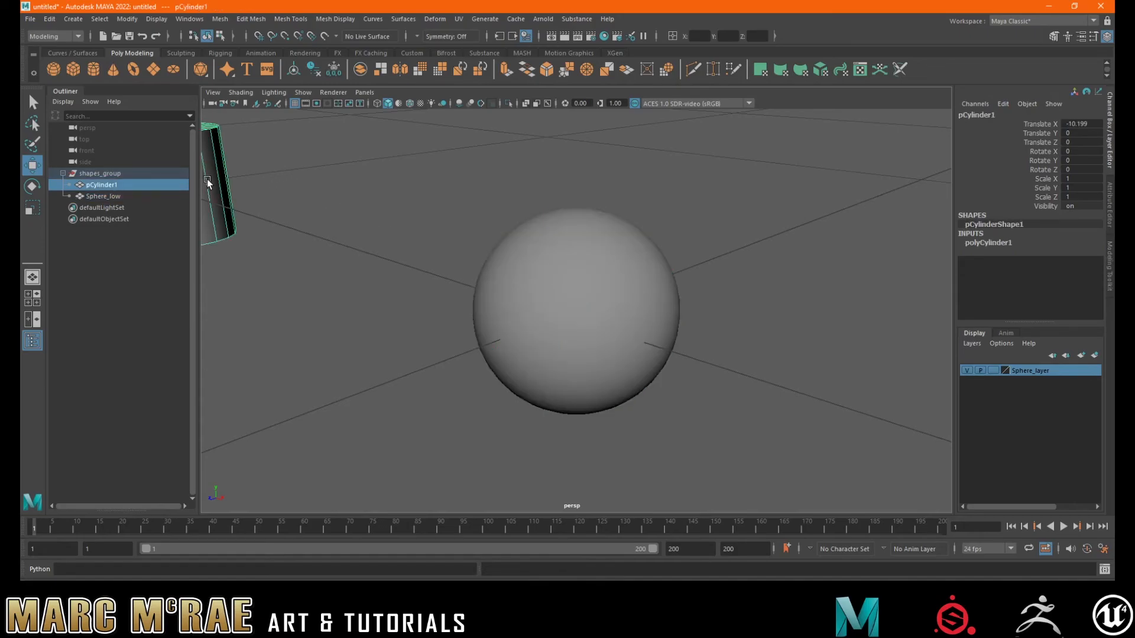
key("f")
key("a")
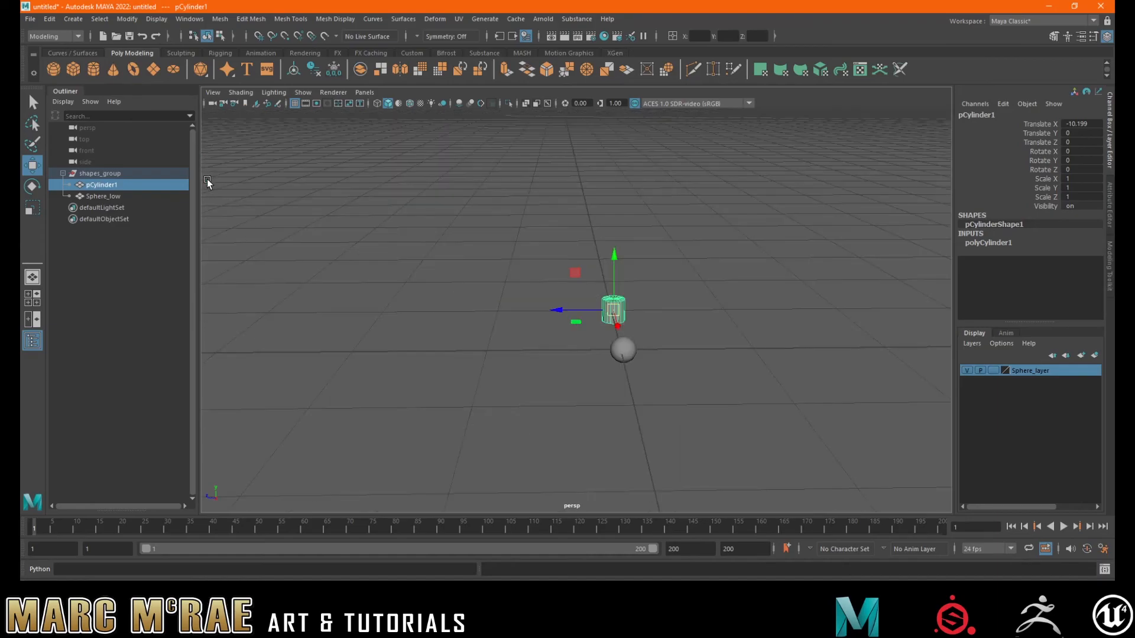
scroll(207, 178, "up", 2)
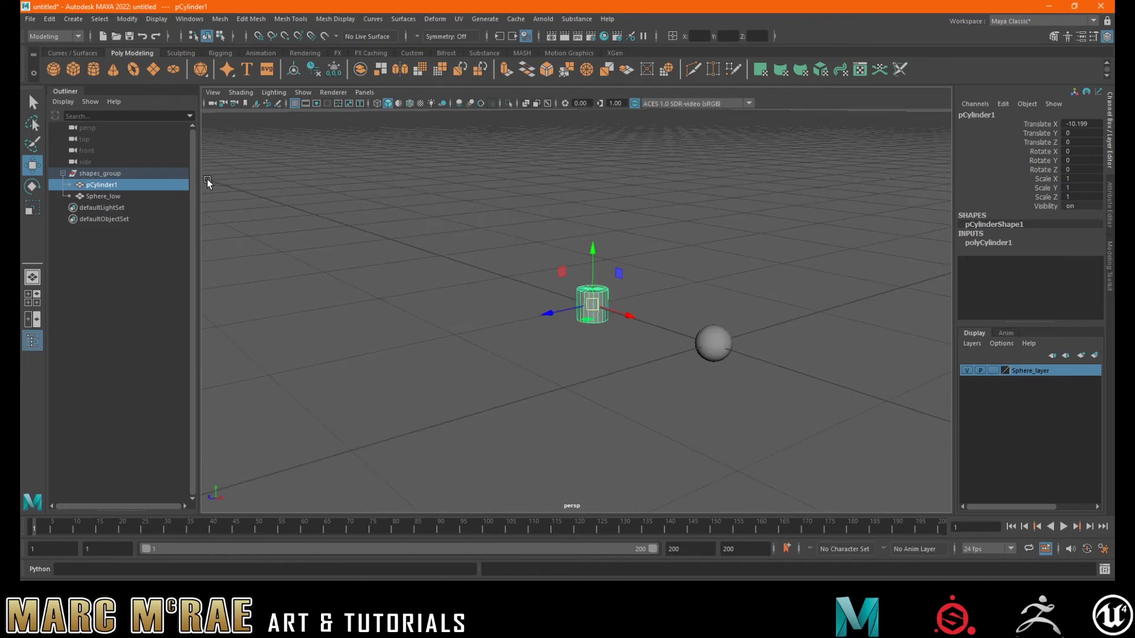
scroll(207, 178, "down", 3)
left_click_drag(207, 178, 207, 178, "alt")
key("f")
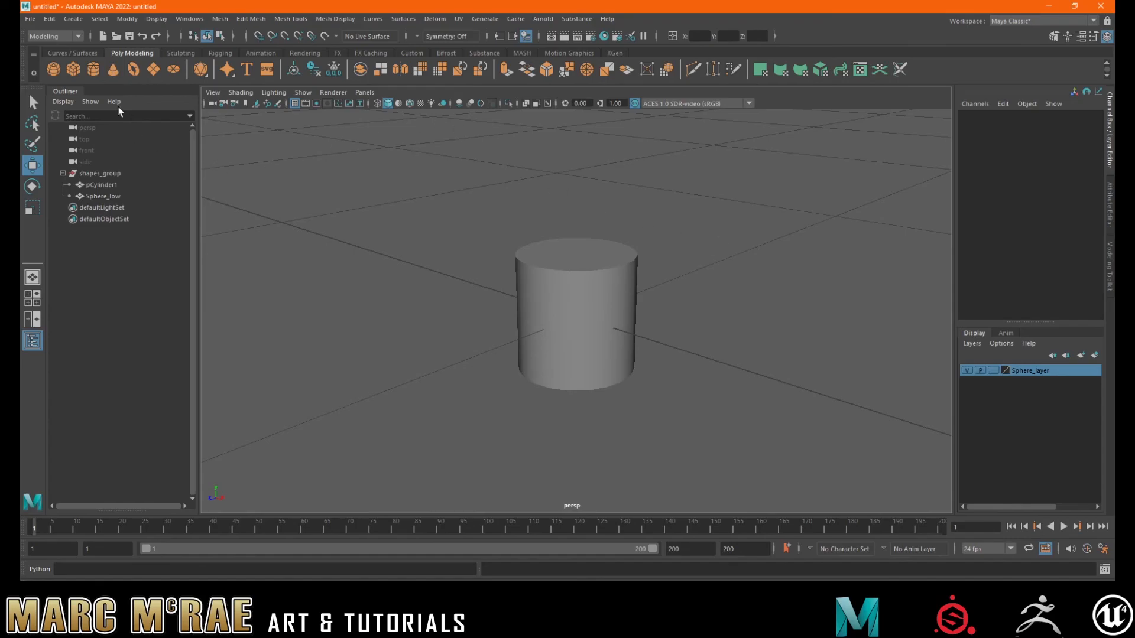
Step: Create a polygon cone and view its shape attributes in the Attribute Editor, and select pCylinder1 with the Channel Box showing
left_click(112, 69)
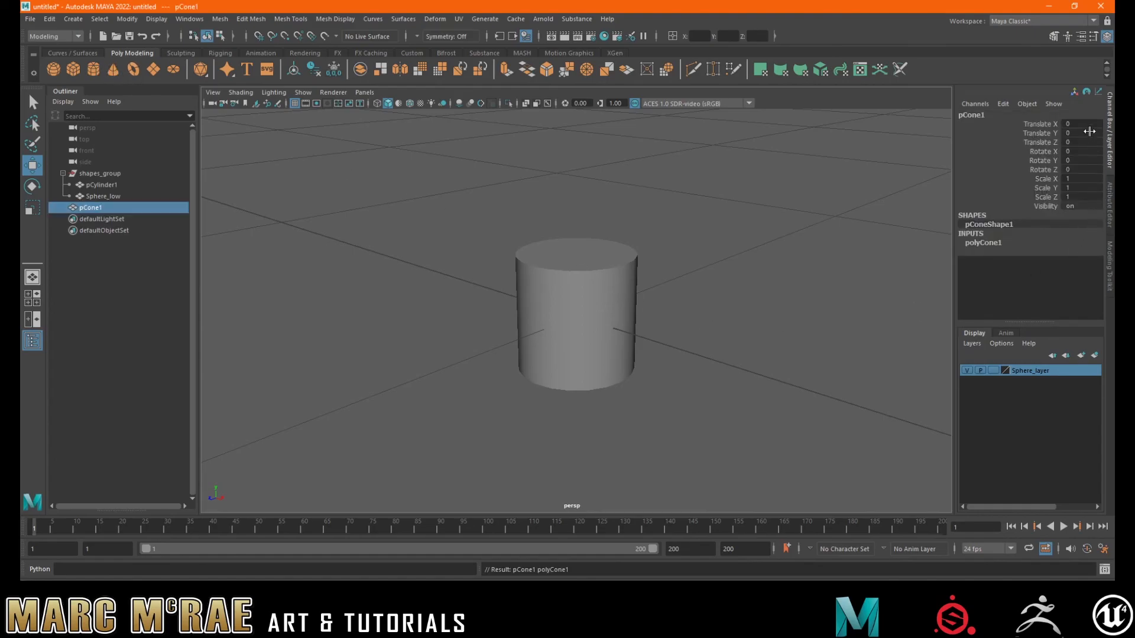
left_click(1112, 210)
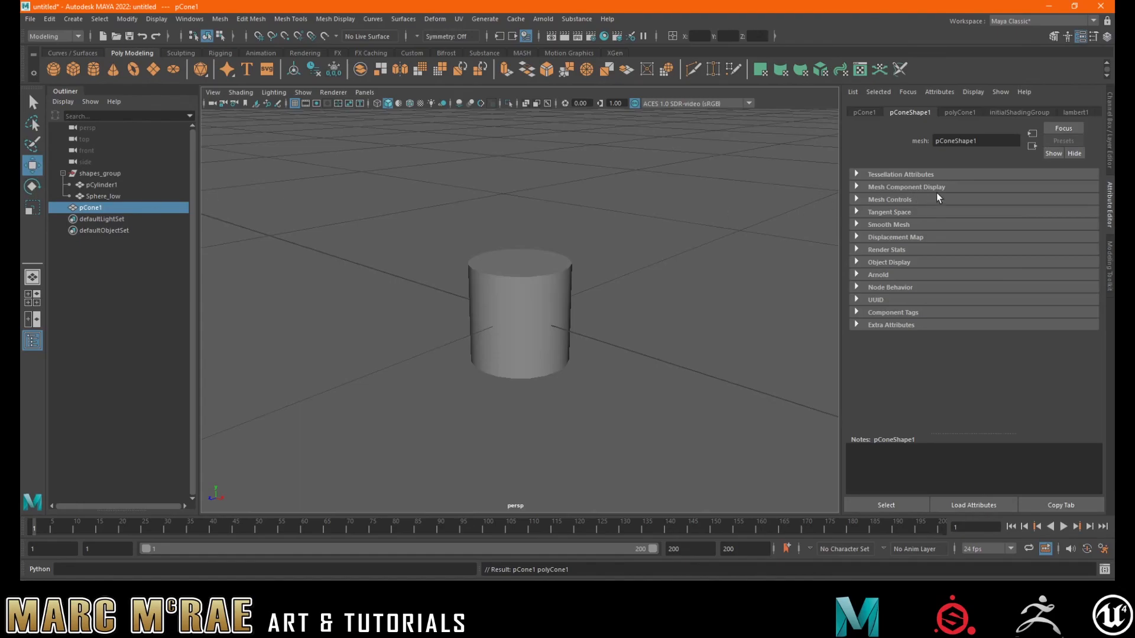
left_click(1111, 161)
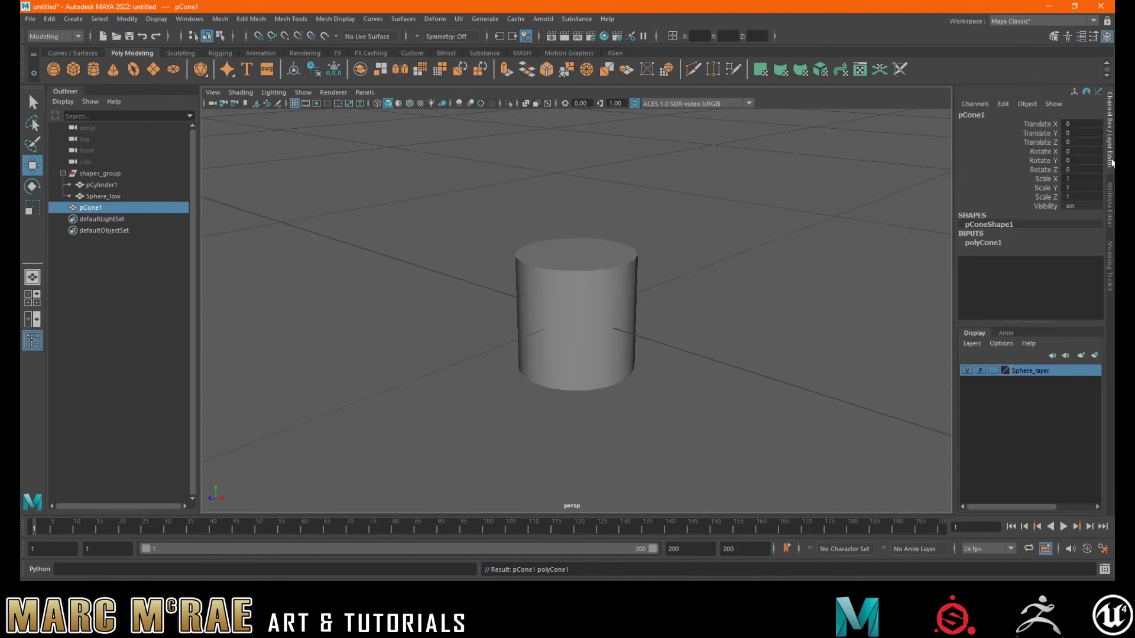
left_click(555, 272)
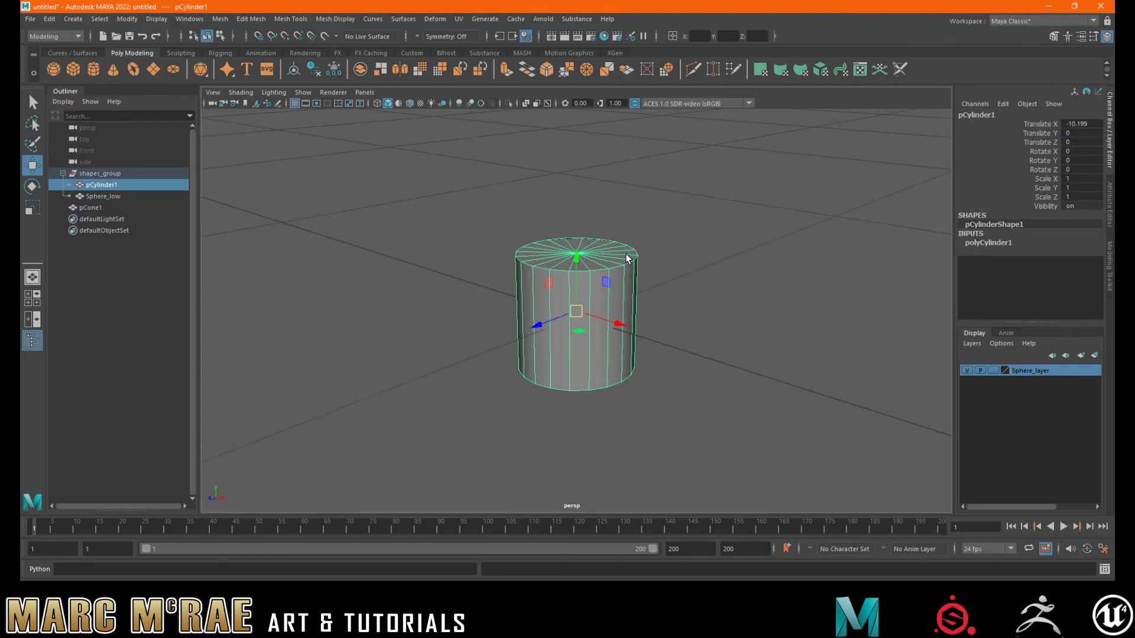